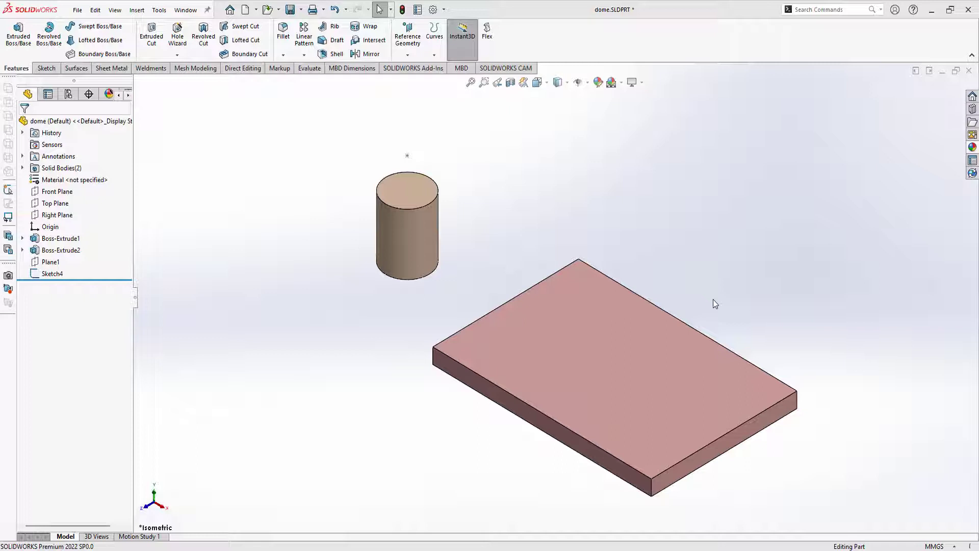
Step: Orbit the plate-and-cylinder model and start a Dome feature with its default 30.00mm height
mouse_move(767, 369)
middle_down()
mouse_move(758, 319)
mouse_move(775, 321)
middle_up()
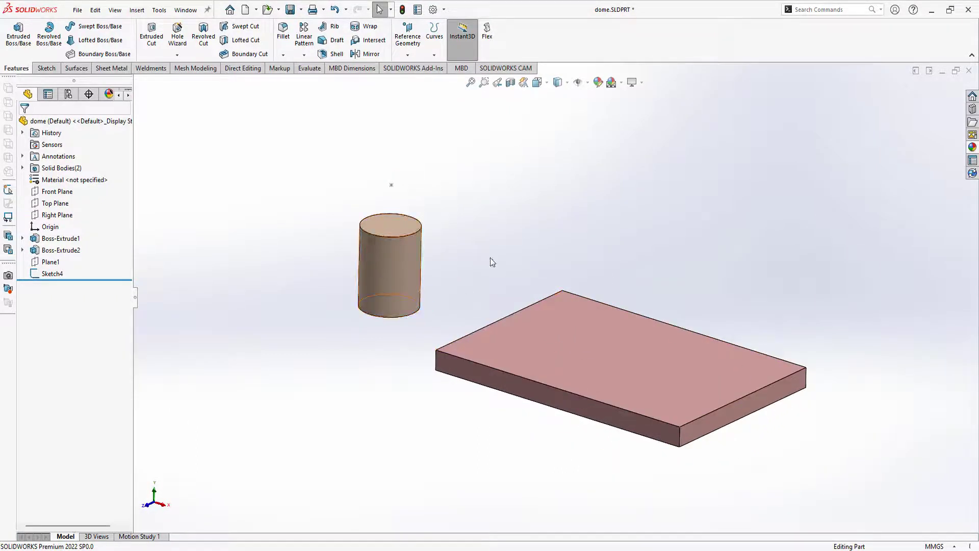
middle_drag(489, 260, 485, 257)
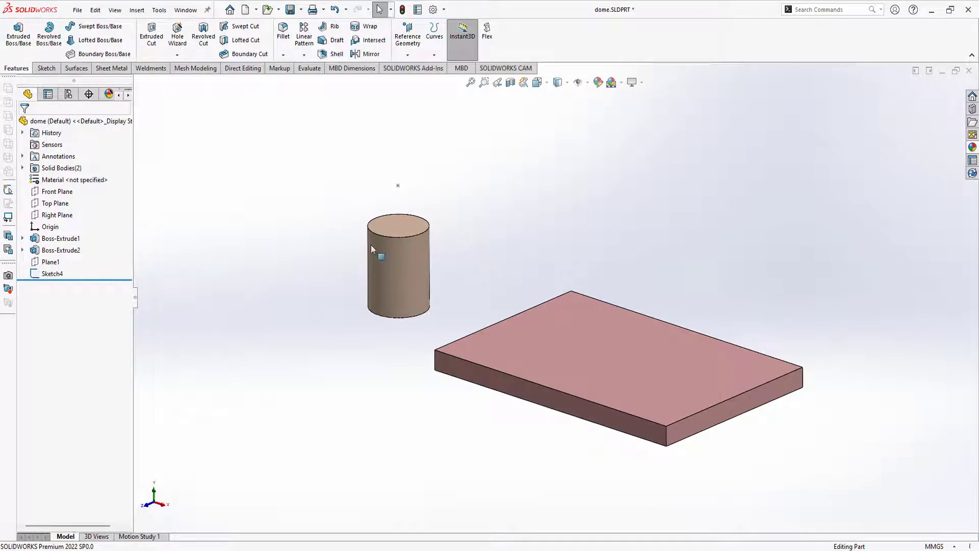
click(137, 10)
mouse_move(154, 53)
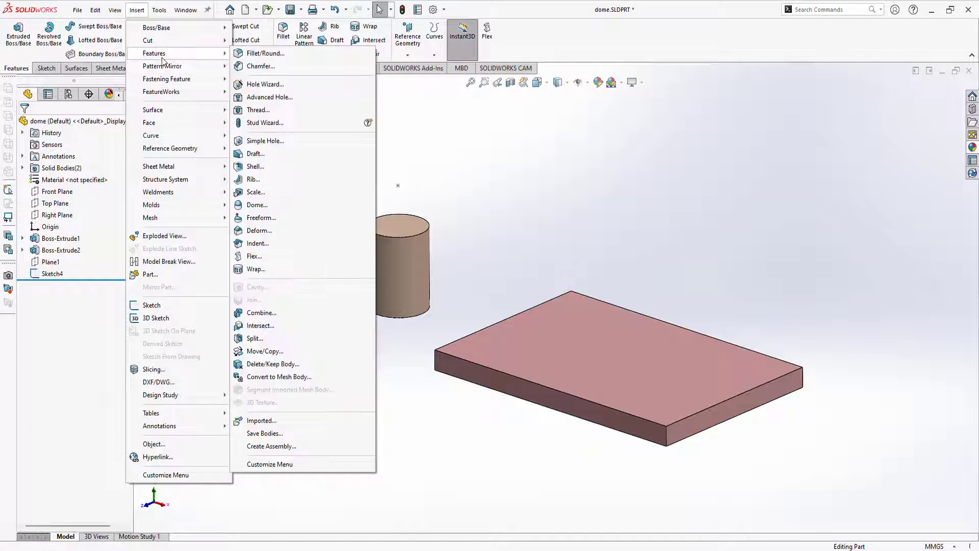
click(254, 205)
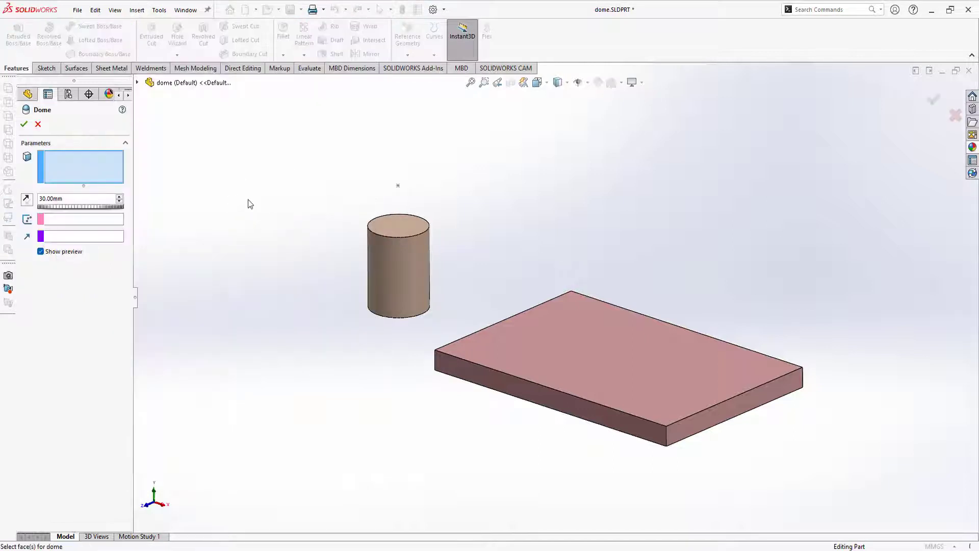
scroll(562, 275, down, 2)
mouse_move(561, 276)
middle_down()
mouse_move(538, 280)
mouse_move(593, 310)
mouse_move(580, 284)
middle_up()
scroll(531, 272, up, 2)
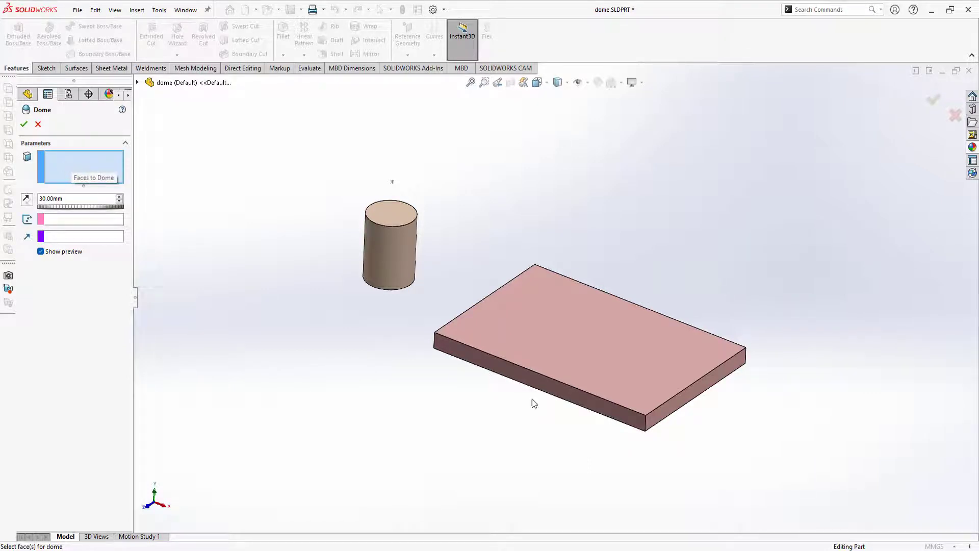
Step: Choose the plate's top face for the dome and set its height to 40.00mm
click(555, 330)
middle_drag(558, 337, 611, 345)
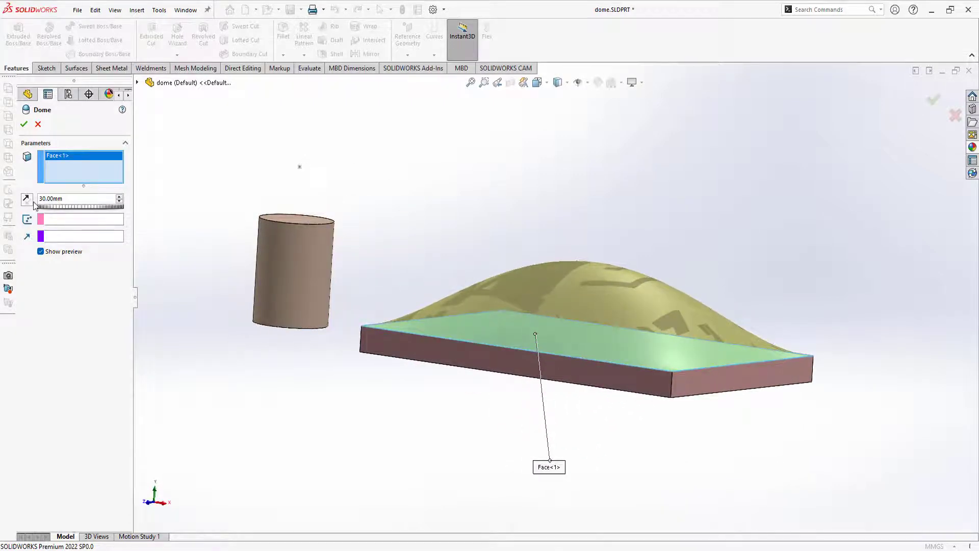
click(120, 198)
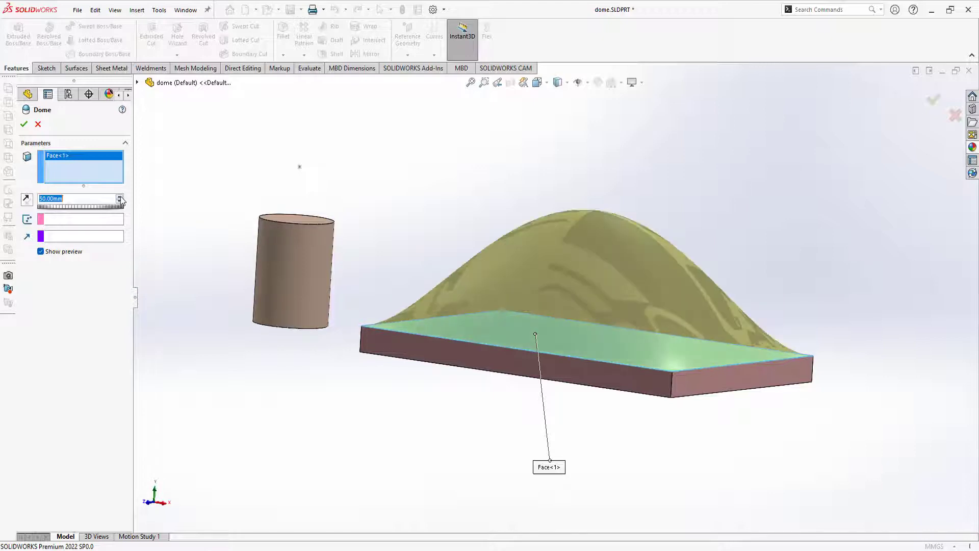
click(120, 197)
click(120, 201)
click(120, 201)
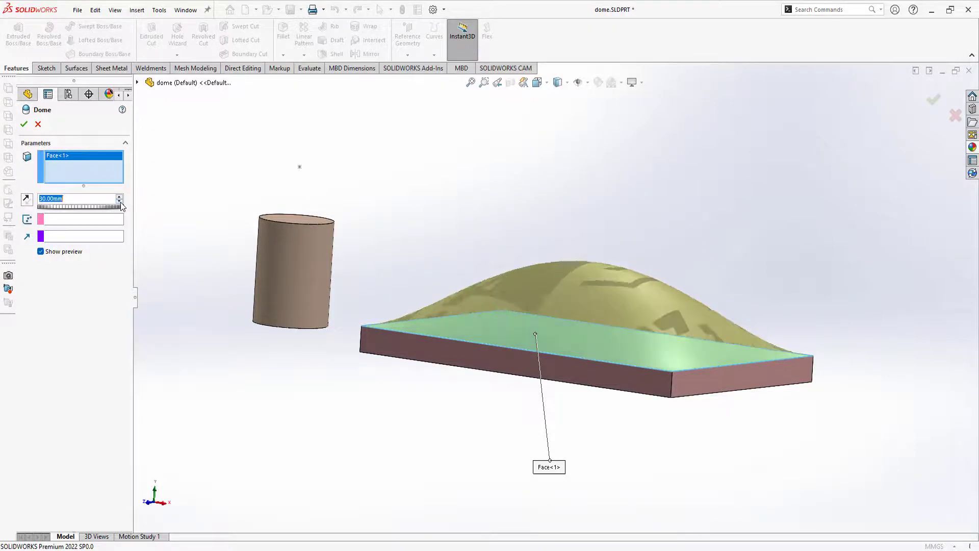
click(120, 201)
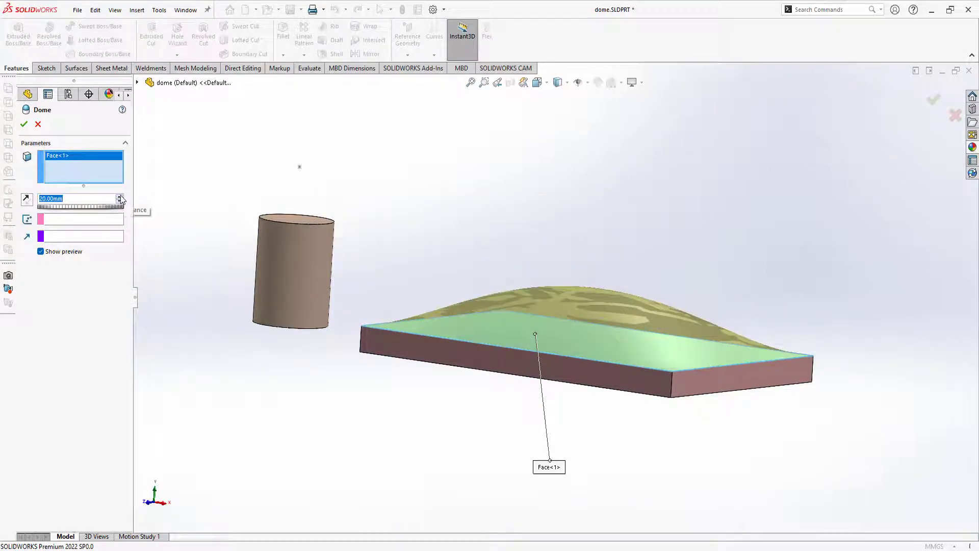
click(26, 200)
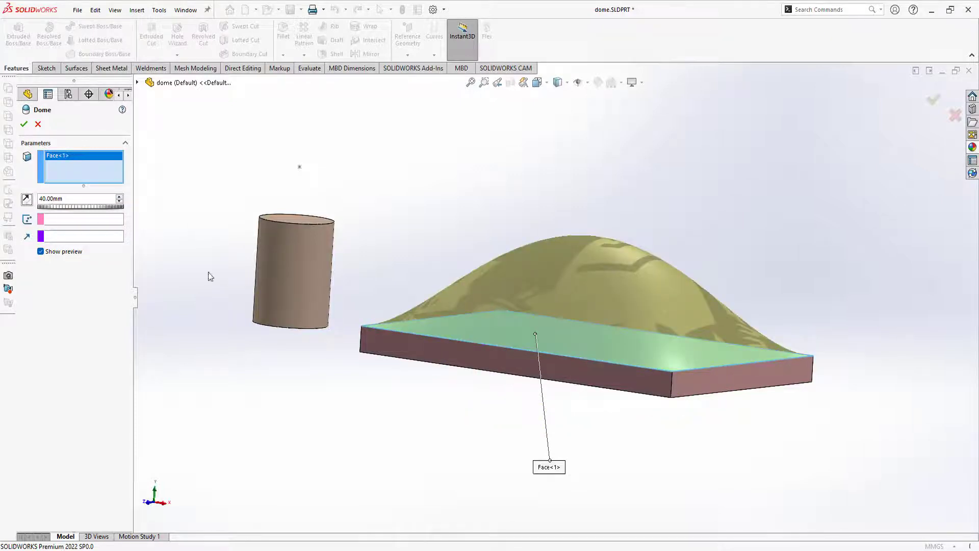
mouse_move(210, 276)
middle_down()
mouse_move(406, 367)
mouse_move(400, 395)
mouse_move(593, 349)
mouse_move(446, 371)
middle_up()
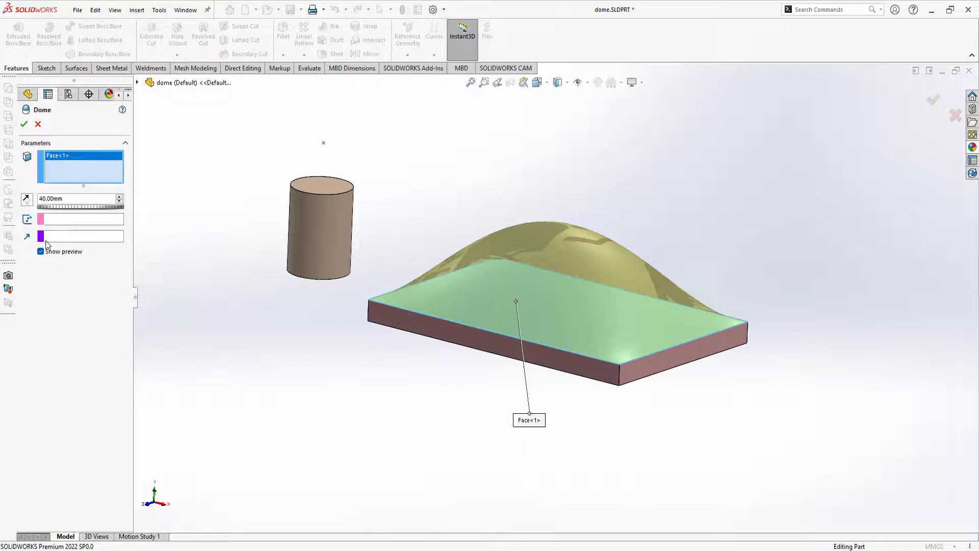
Step: Direct the dome along the plate's vertical corner edge, reversed to point upward, and apply it
click(61, 236)
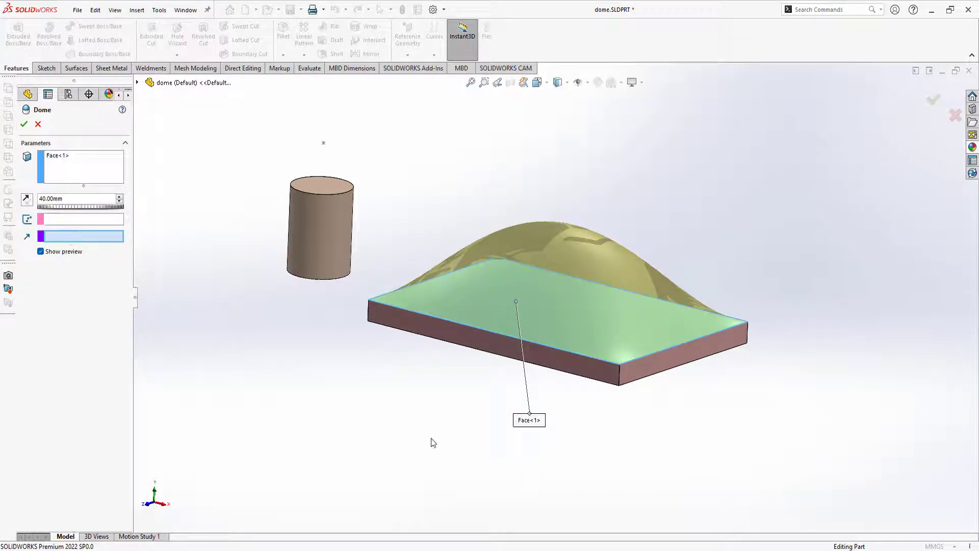
click(621, 368)
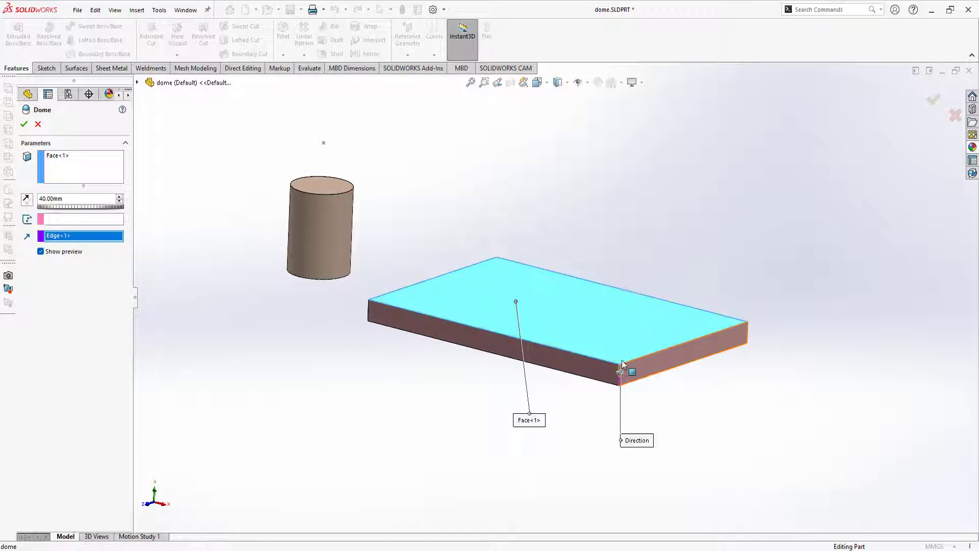
click(26, 200)
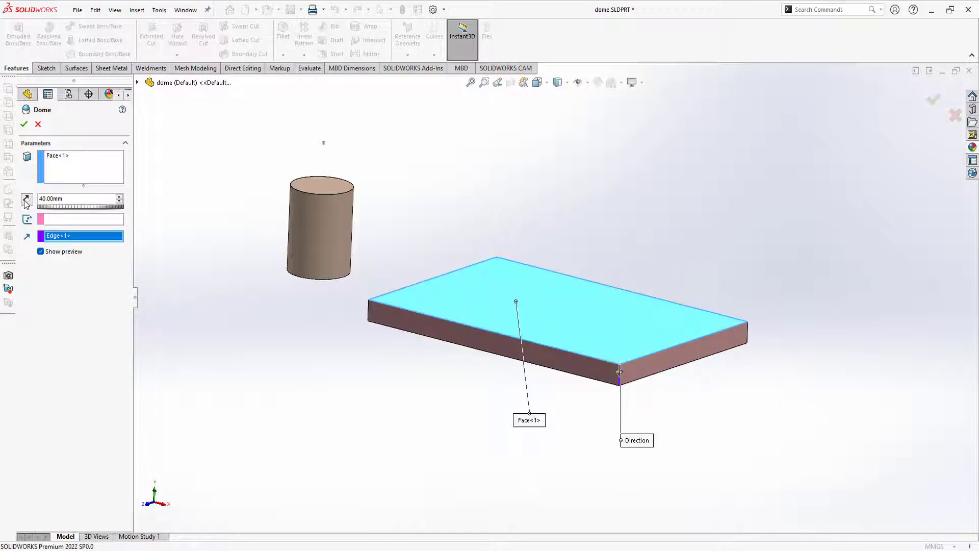
click(27, 200)
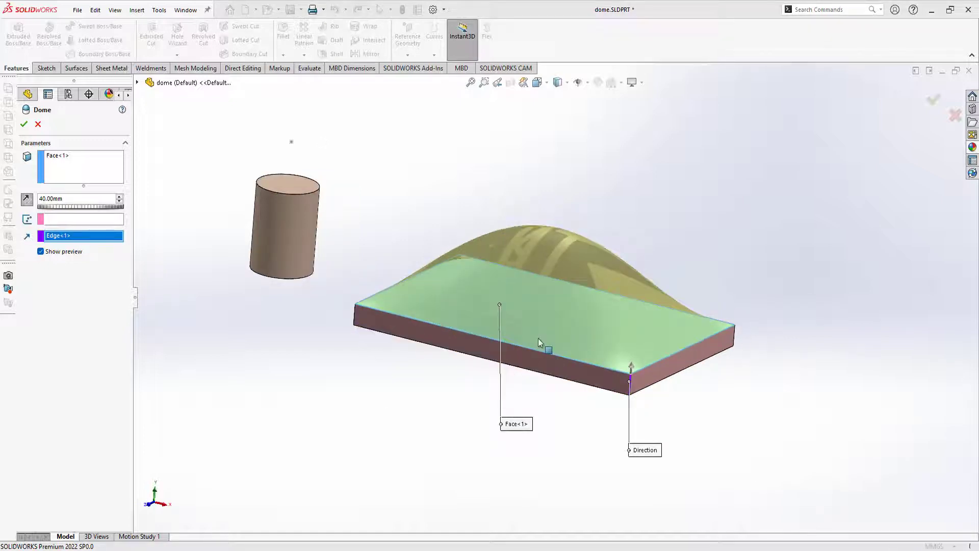
click(24, 125)
middle_drag(530, 232, 542, 295)
scroll(542, 295, down, 2)
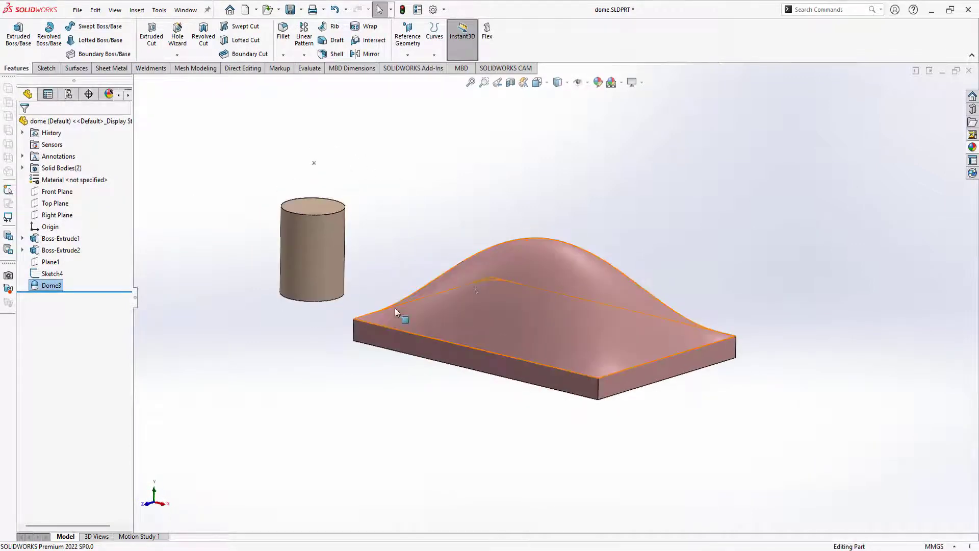
Step: Reopen Dome3 for editing and clear its direction edge so it curves downward
right_click(51, 285)
click(70, 253)
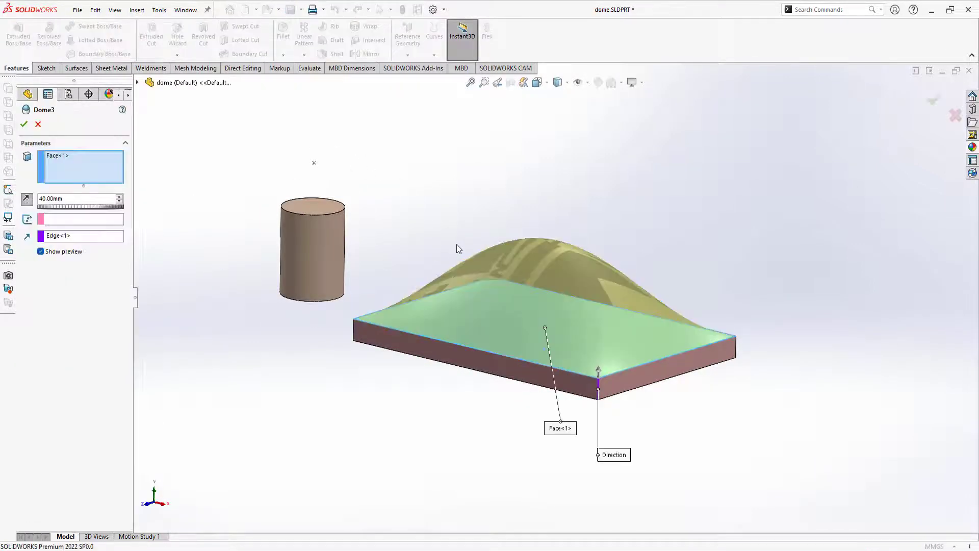
middle_drag(458, 249, 457, 247)
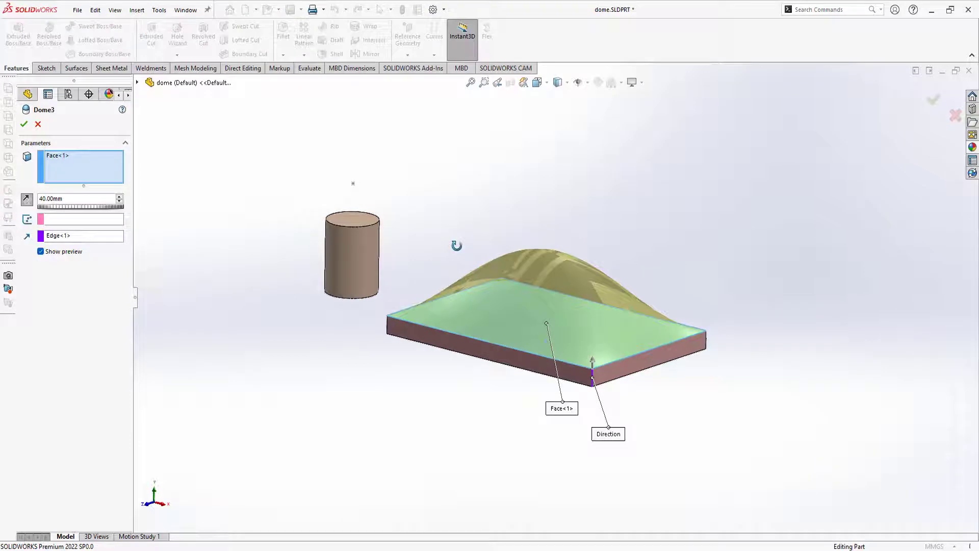
click(26, 199)
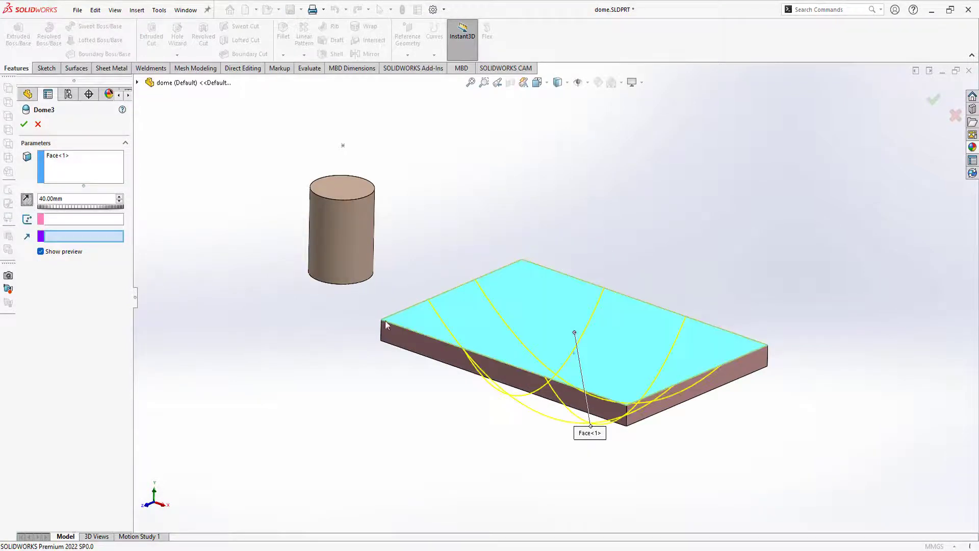
mouse_move(386, 325)
middle_down()
mouse_move(421, 244)
mouse_move(422, 289)
middle_up()
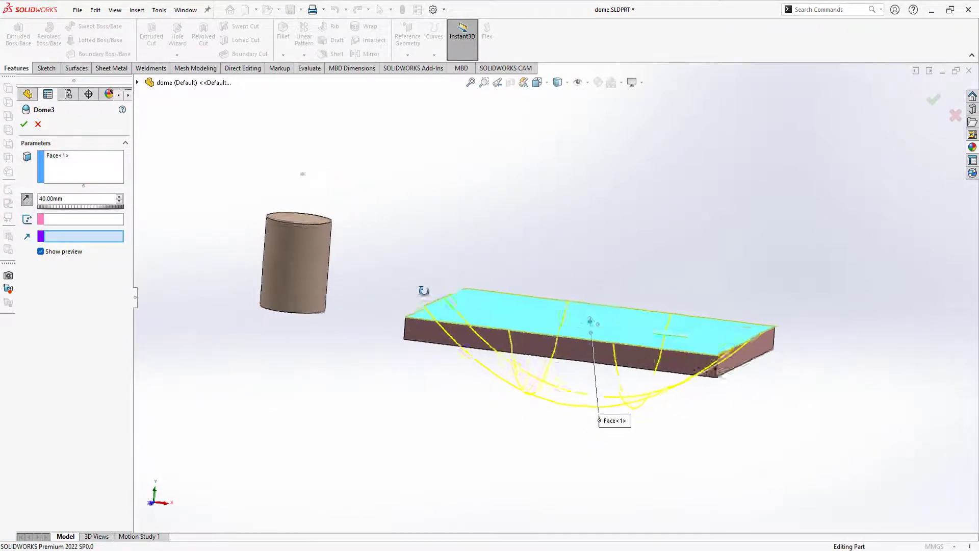
click(23, 125)
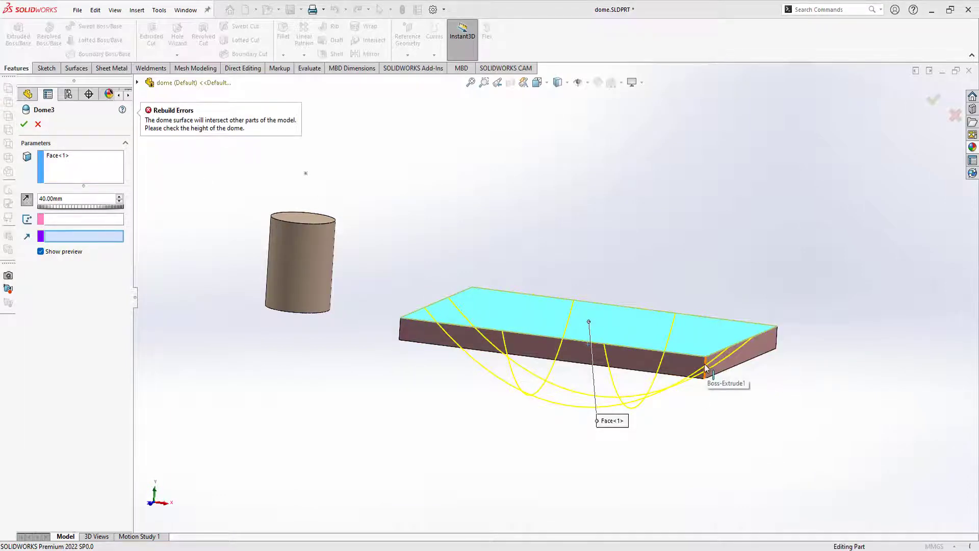
Step: Change the Dome3 distance to 5mm and confirm the shallow dome
middle_drag(610, 356, 557, 363)
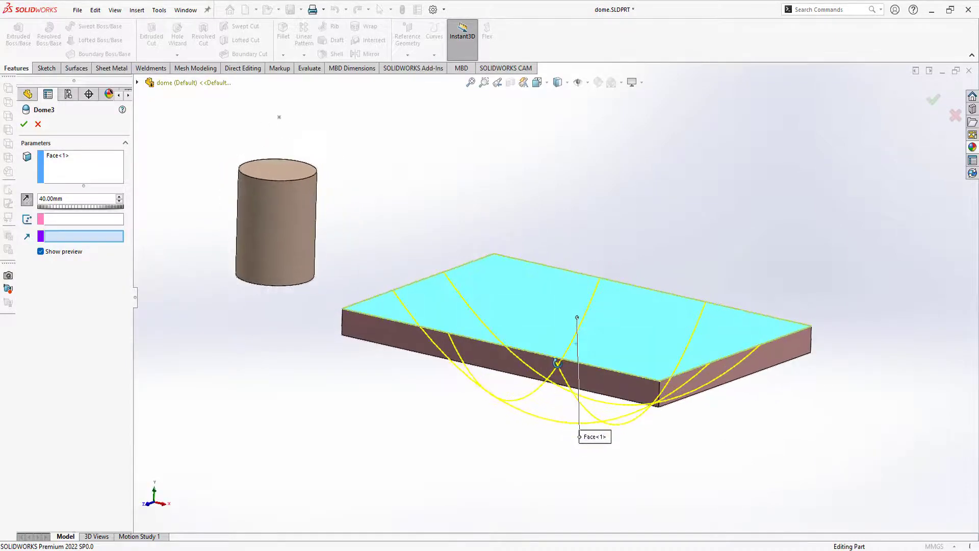
mouse_move(541, 350)
middle_down()
mouse_move(529, 338)
mouse_move(536, 345)
middle_up()
double_click(75, 198)
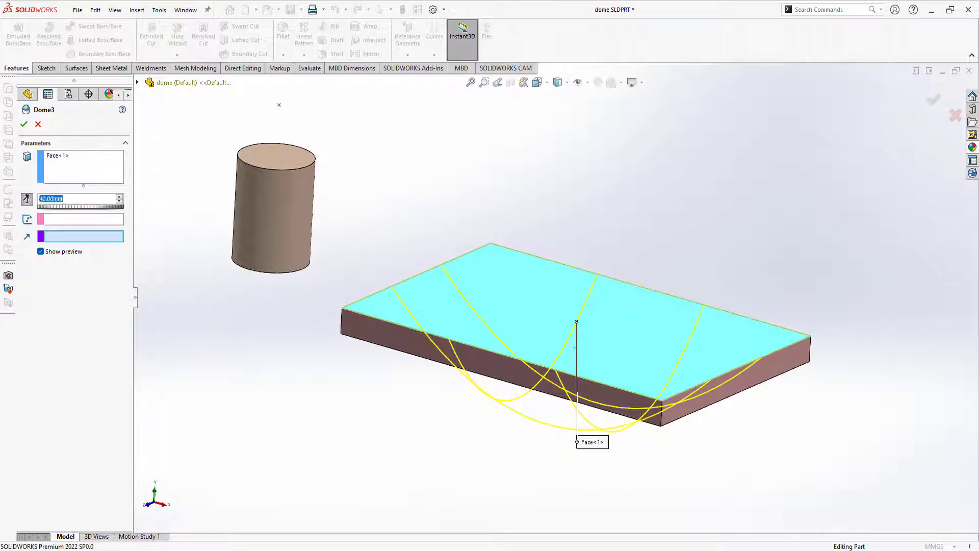
text(5)
key(Return)
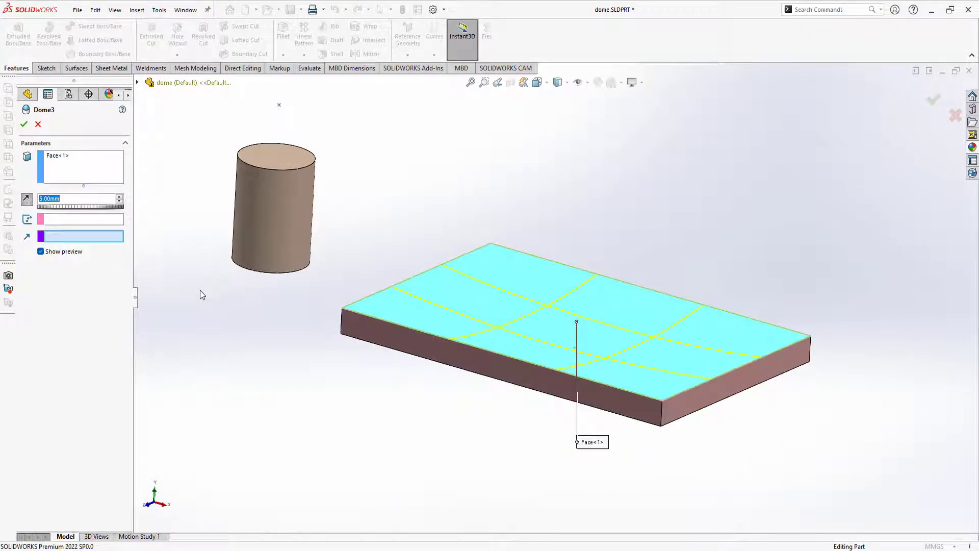
click(24, 124)
scroll(568, 315, up, 2)
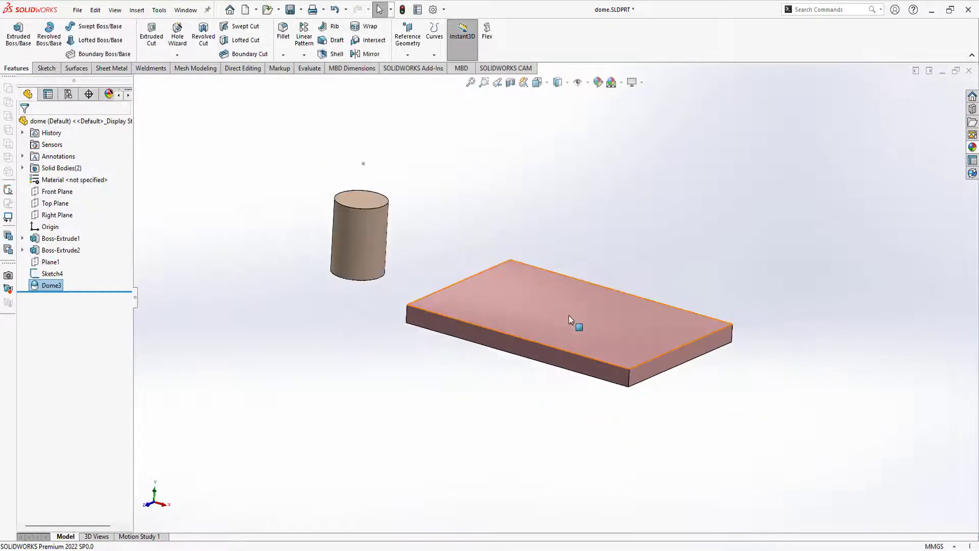
middle_drag(568, 315, 590, 292)
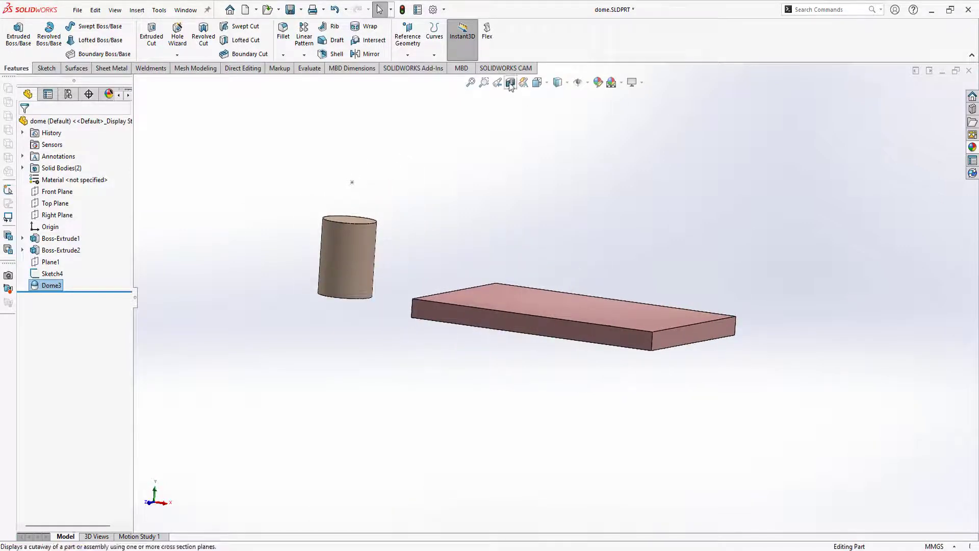
key(ctrl+shift+s)
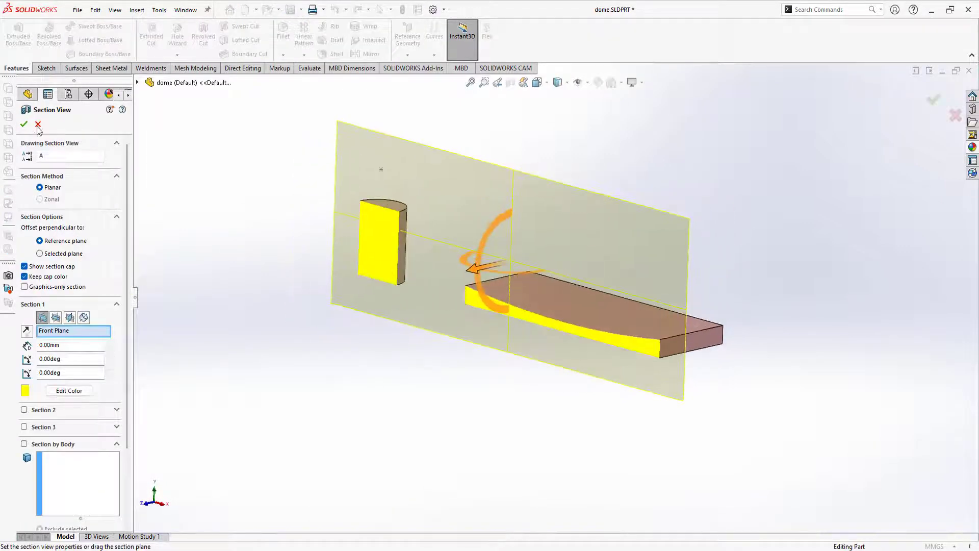
click(24, 124)
key(ctrl+3)
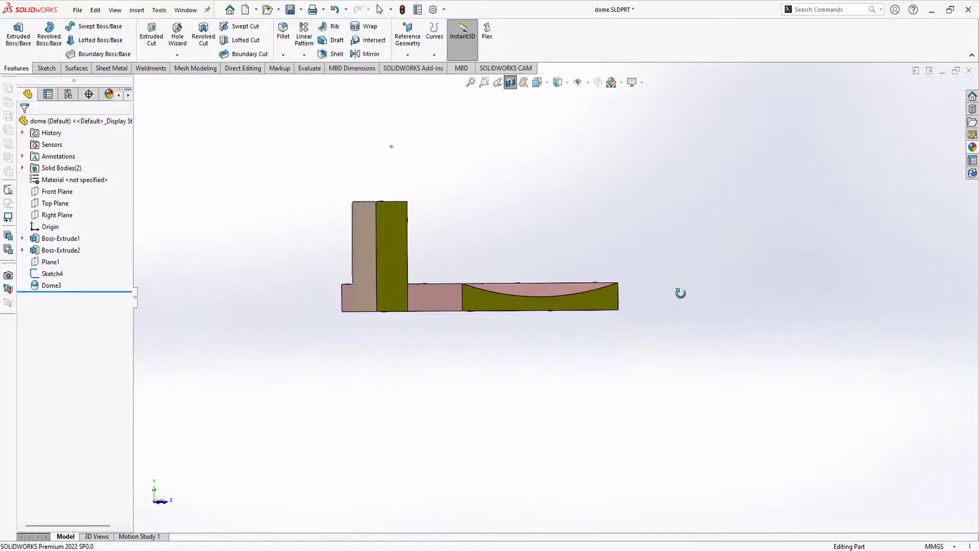
click(551, 294)
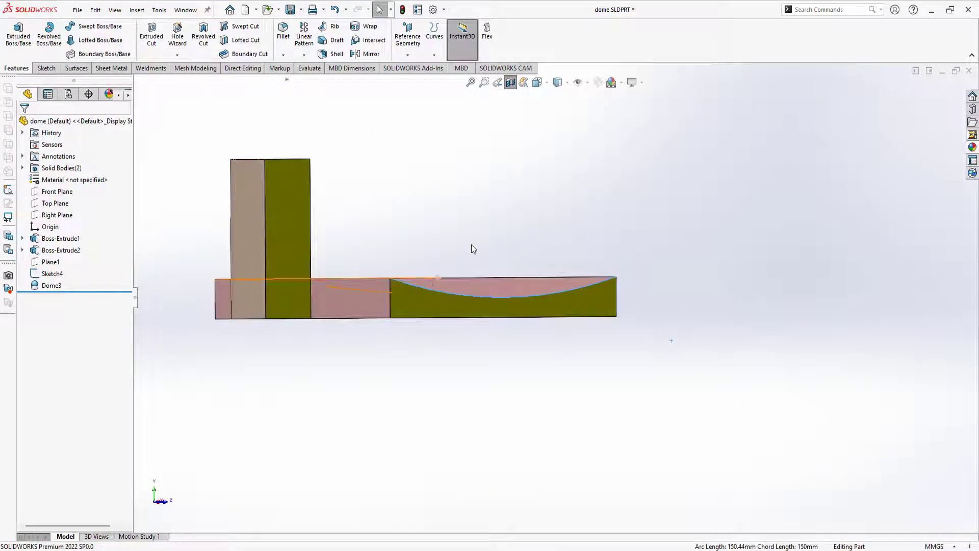
click(509, 251)
mouse_move(551, 258)
middle_down()
mouse_move(430, 254)
mouse_move(451, 326)
middle_up()
key(f)
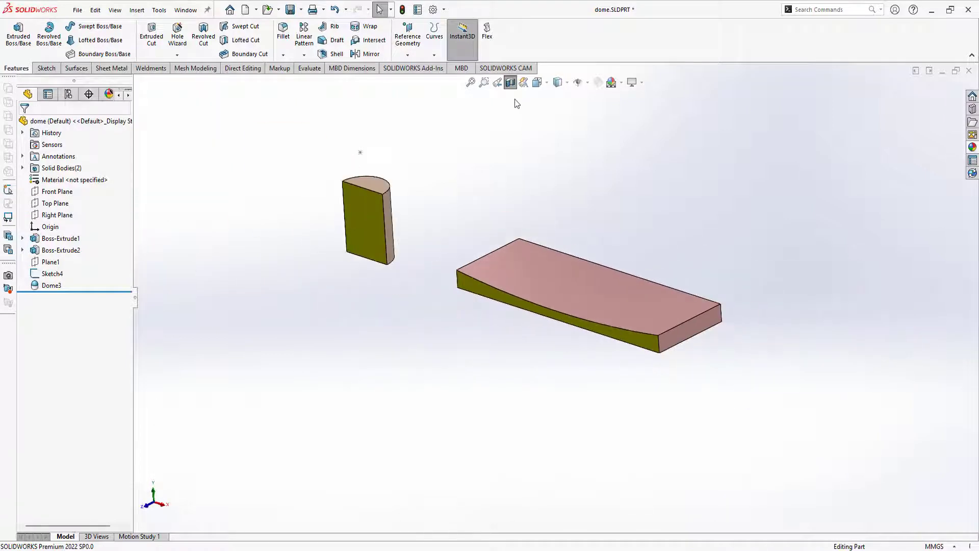
mouse_move(535, 229)
middle_down()
mouse_move(564, 284)
mouse_move(577, 256)
middle_up()
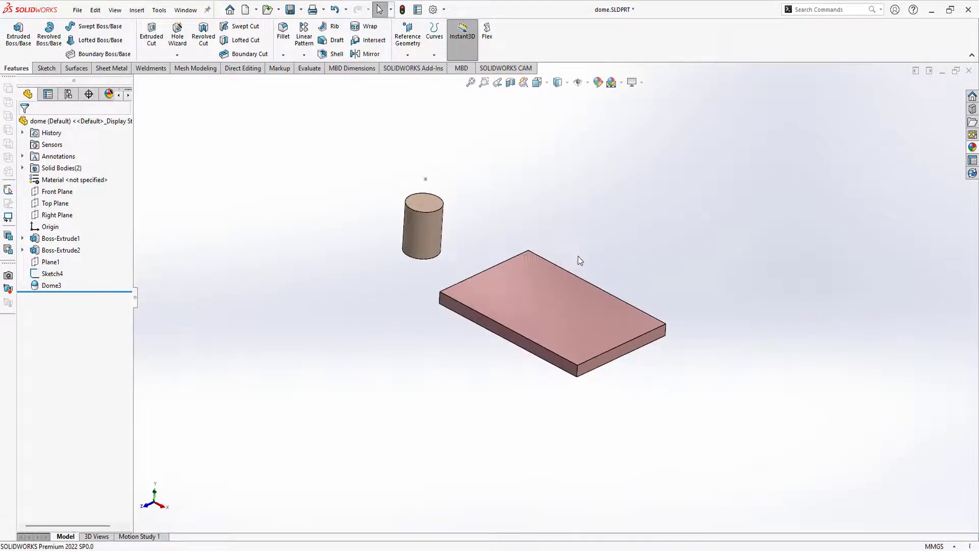
scroll(577, 256, down, 3)
scroll(530, 240, down, 2)
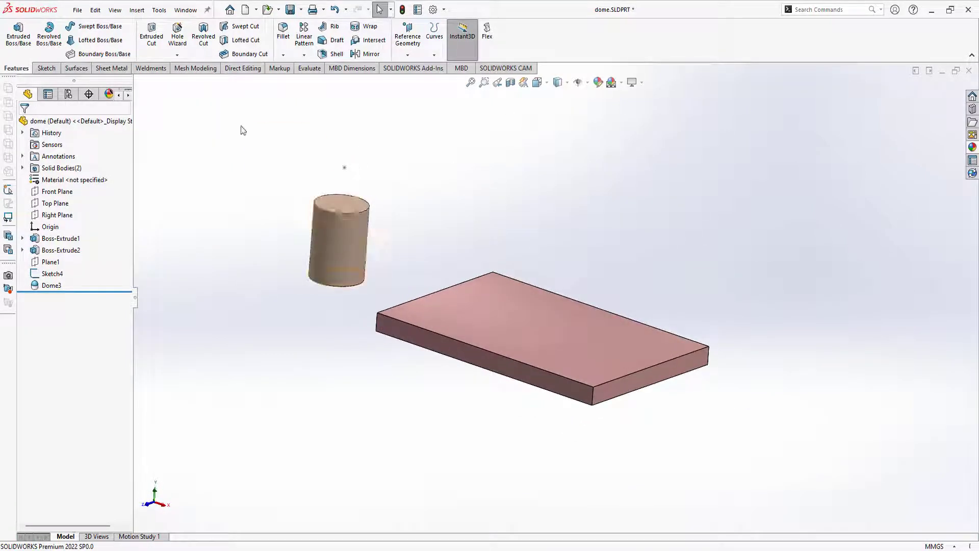
Step: Start a new Dome feature on the cylinder's top face
click(138, 12)
mouse_move(169, 53)
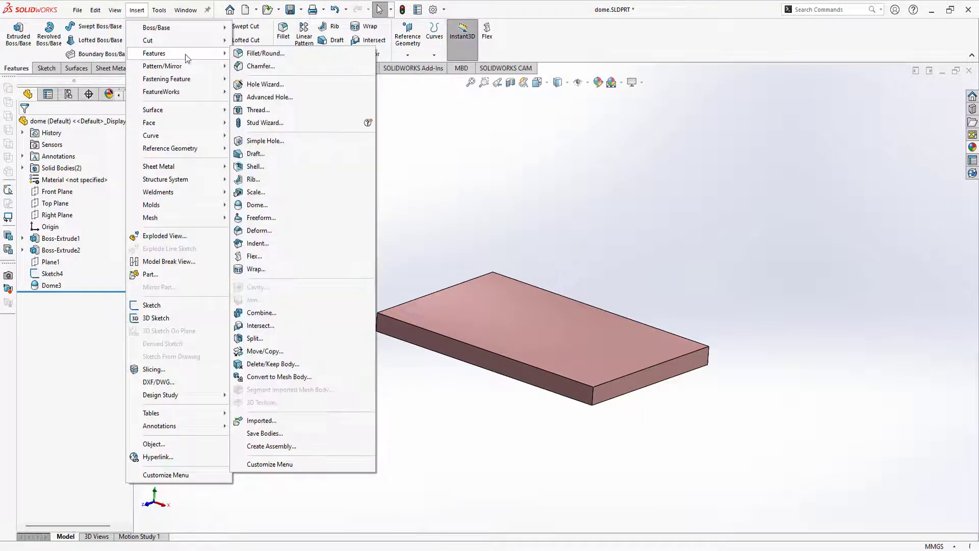
click(250, 205)
middle_drag(466, 284, 400, 260)
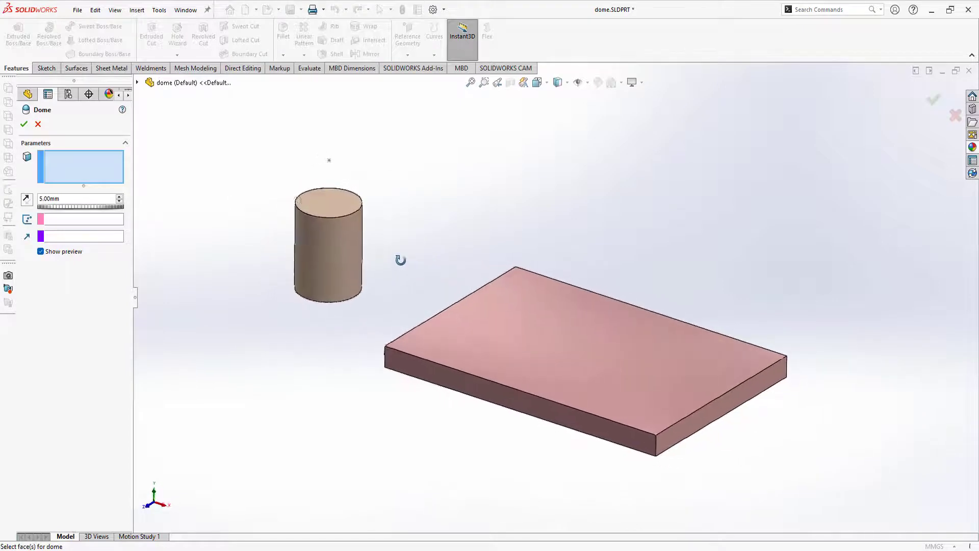
click(329, 201)
middle_drag(376, 223, 380, 187)
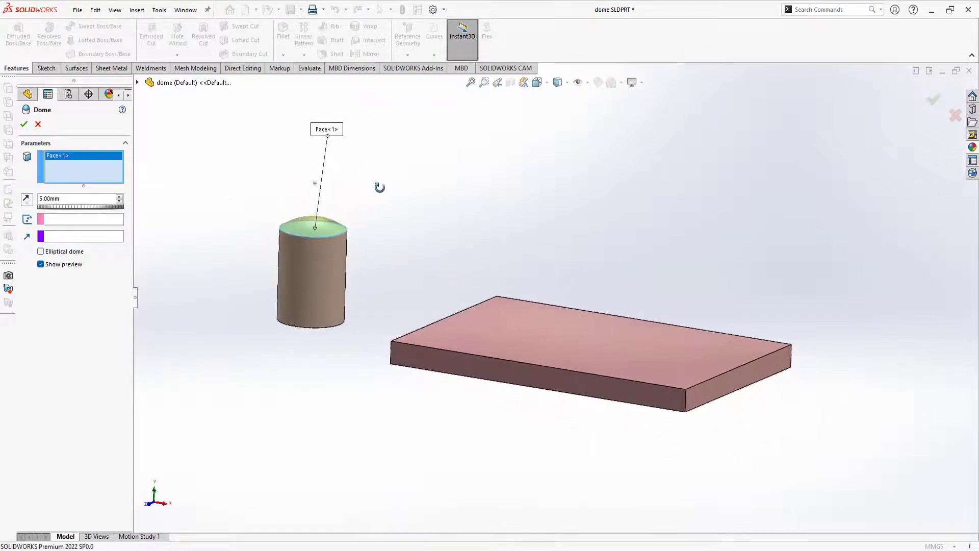
scroll(313, 261, down, 3)
Step: Set the dome height to 30 mm and accept it as Dome4
double_click(68, 201)
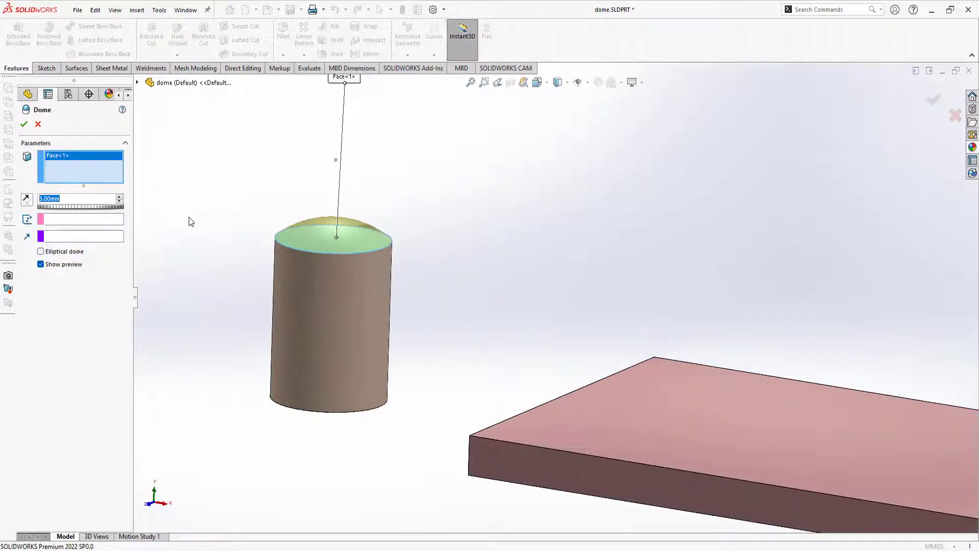
text(10)
key(Return)
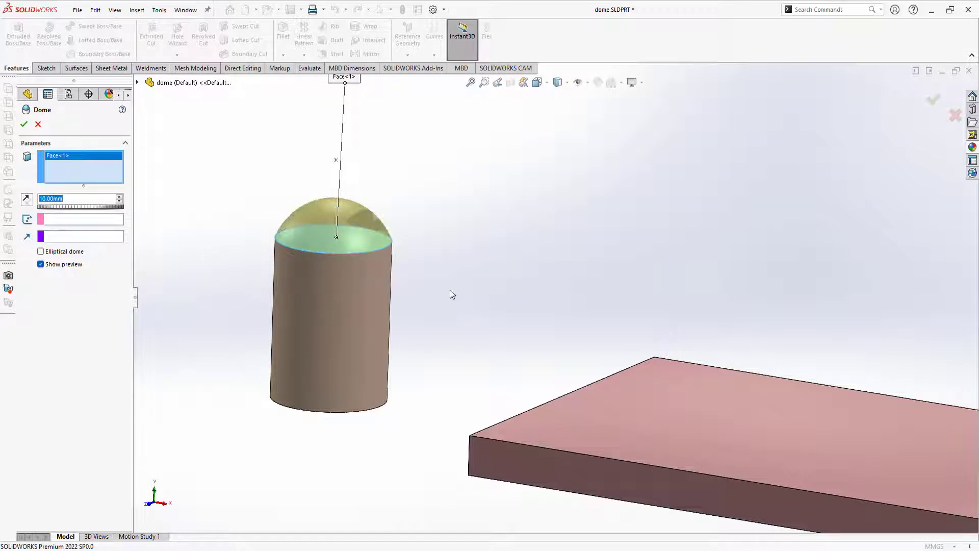
mouse_move(450, 294)
middle_down()
mouse_move(348, 255)
mouse_move(361, 262)
middle_up()
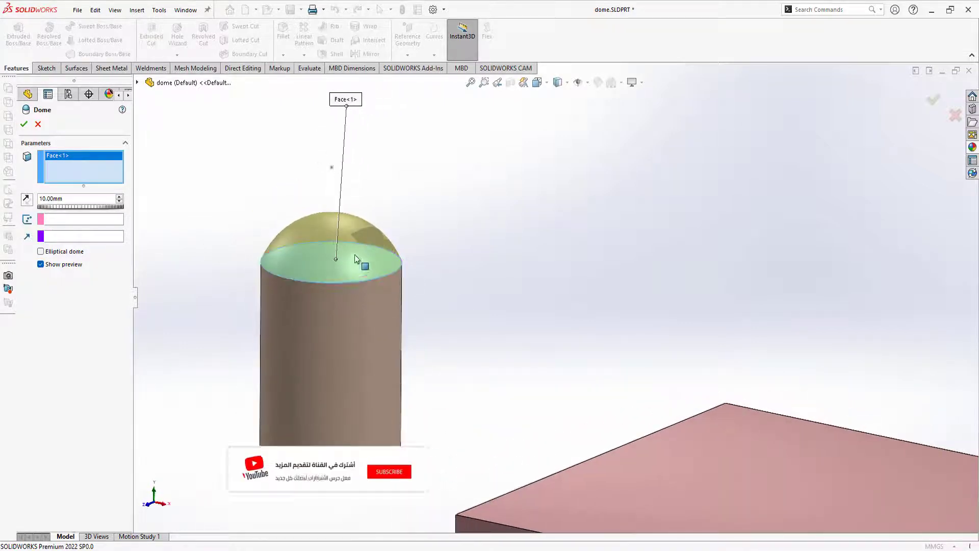
click(120, 197)
click(119, 197)
middle_drag(203, 227, 496, 286)
mouse_move(412, 271)
middle_down()
mouse_move(476, 240)
mouse_move(500, 242)
middle_up()
key(Return)
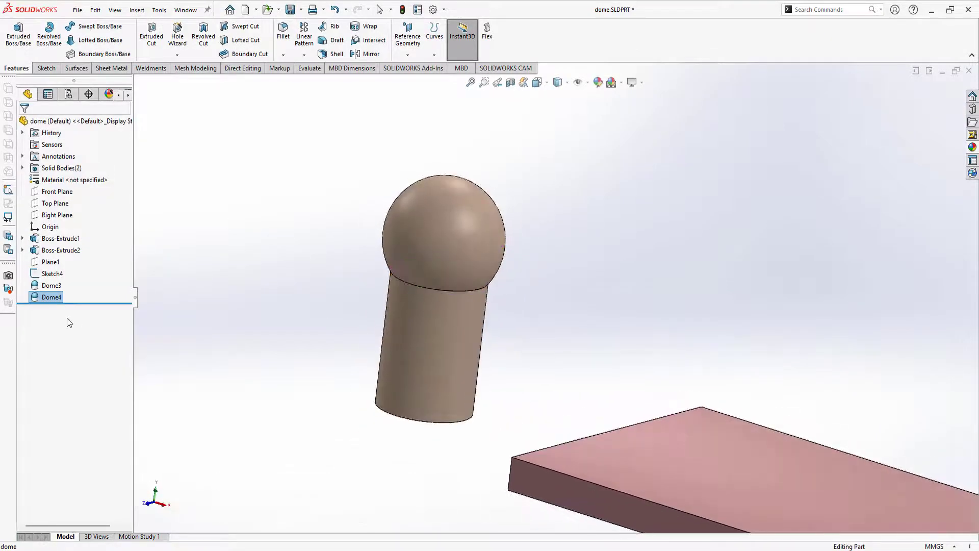
Step: Turn on Elliptical dome for Dome4 to get a bullet-shaped cap
right_click(57, 298)
click(65, 270)
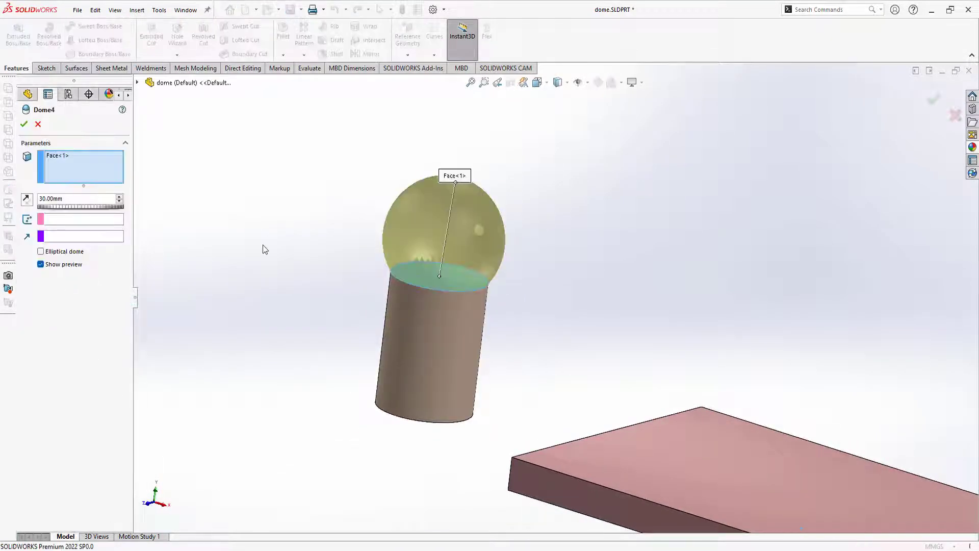
mouse_move(263, 249)
middle_down()
mouse_move(402, 247)
mouse_move(347, 247)
mouse_move(329, 263)
middle_up()
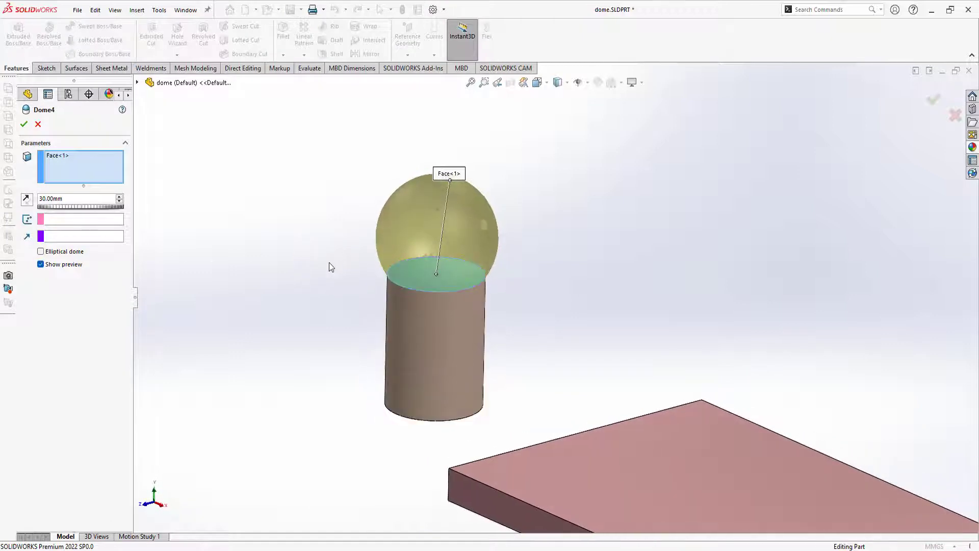
click(41, 252)
mouse_move(307, 249)
middle_down()
mouse_move(354, 230)
mouse_move(295, 233)
mouse_move(367, 235)
mouse_move(313, 246)
mouse_move(296, 343)
mouse_move(304, 246)
mouse_move(273, 243)
mouse_move(499, 285)
middle_up()
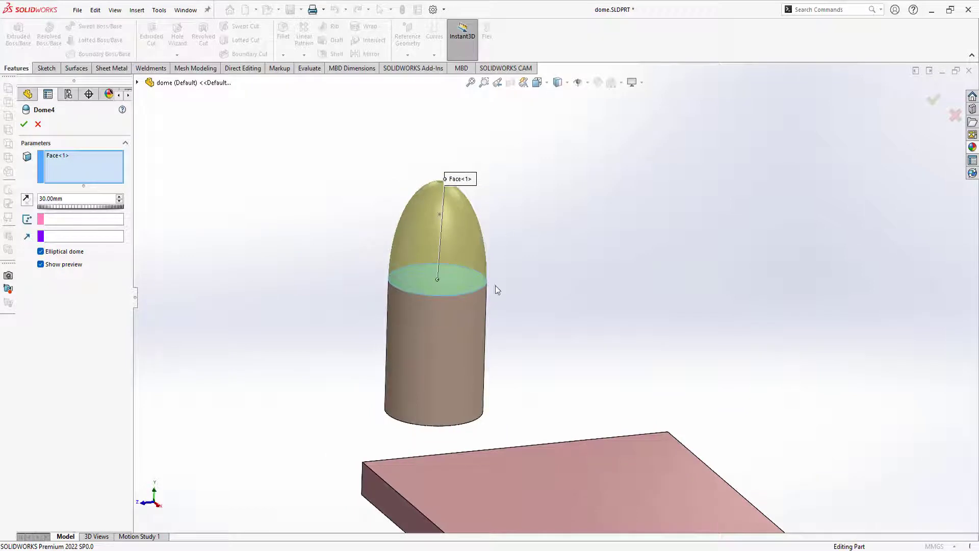
click(24, 124)
mouse_move(487, 255)
middle_down()
mouse_move(381, 261)
mouse_move(529, 271)
mouse_move(466, 232)
mouse_move(513, 254)
middle_up()
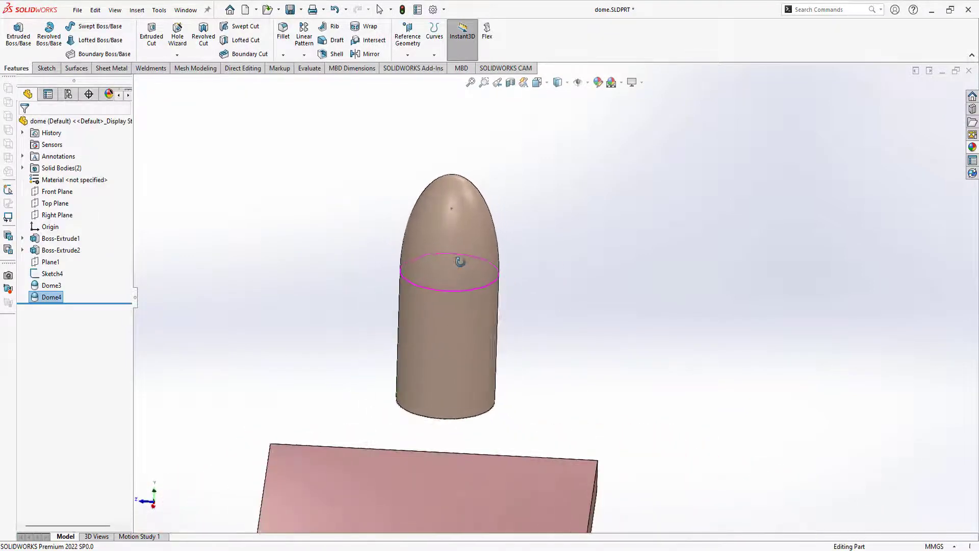
Step: Reopen Dome4 and activate its constraint point selection box
right_click(61, 296)
click(53, 265)
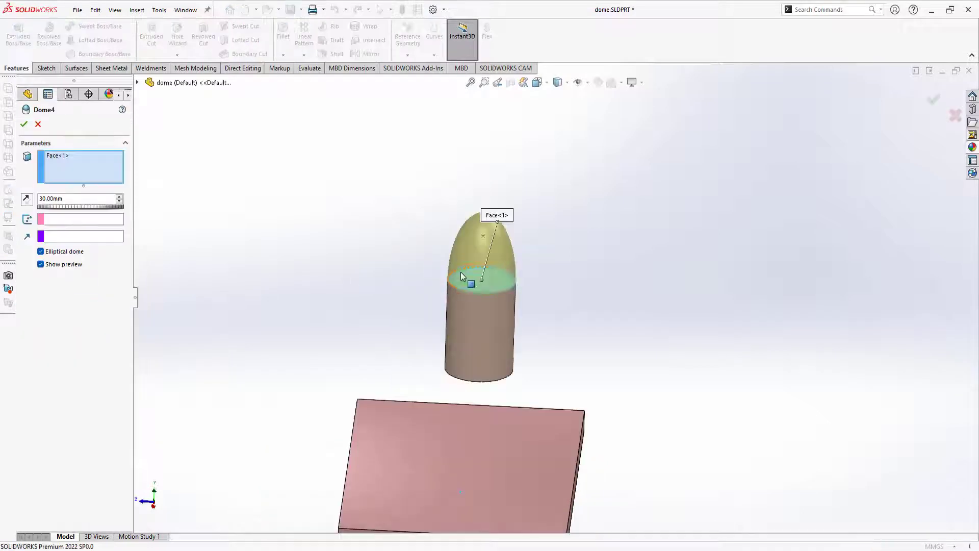
mouse_move(460, 273)
middle_down()
mouse_move(529, 268)
mouse_move(494, 242)
mouse_move(396, 345)
mouse_move(360, 315)
middle_up()
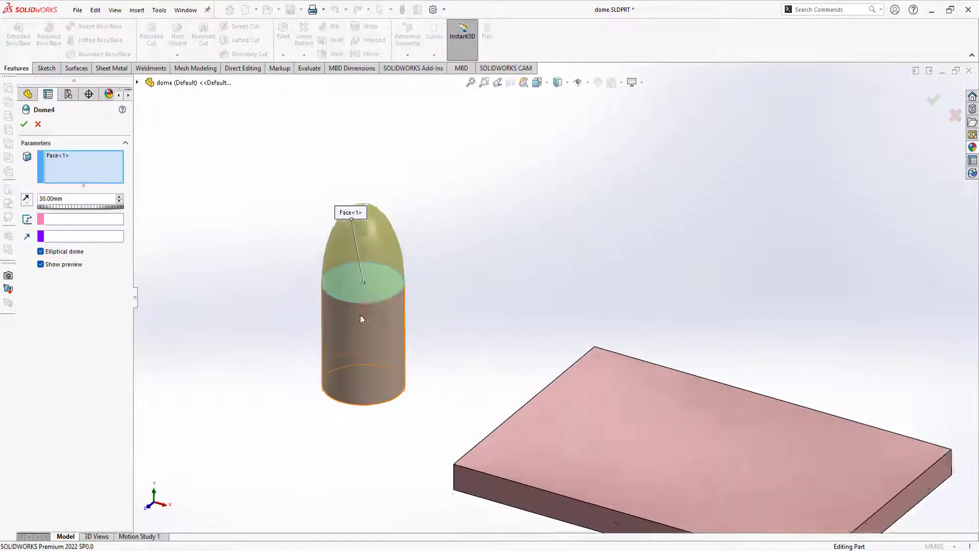
scroll(283, 306, down, 2)
click(40, 264)
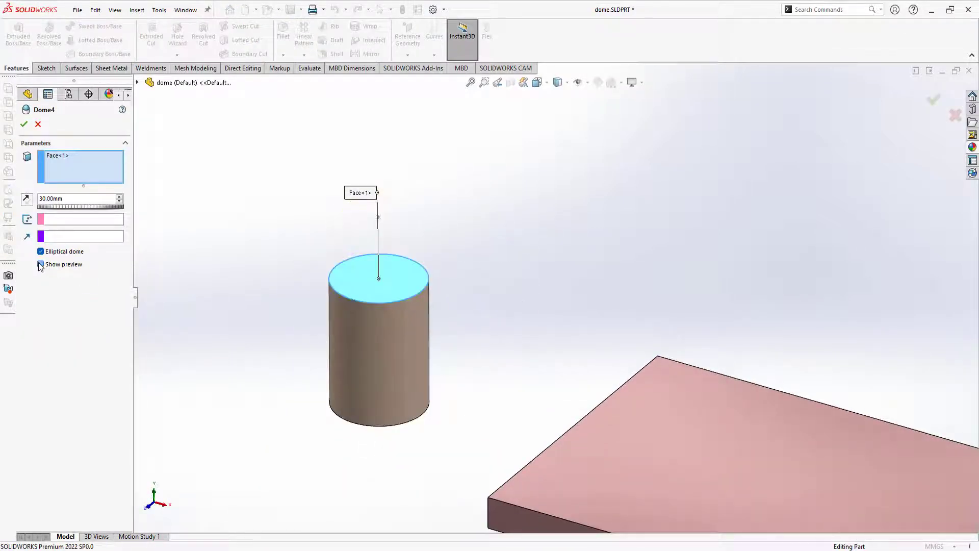
click(41, 264)
middle_drag(230, 257, 225, 253)
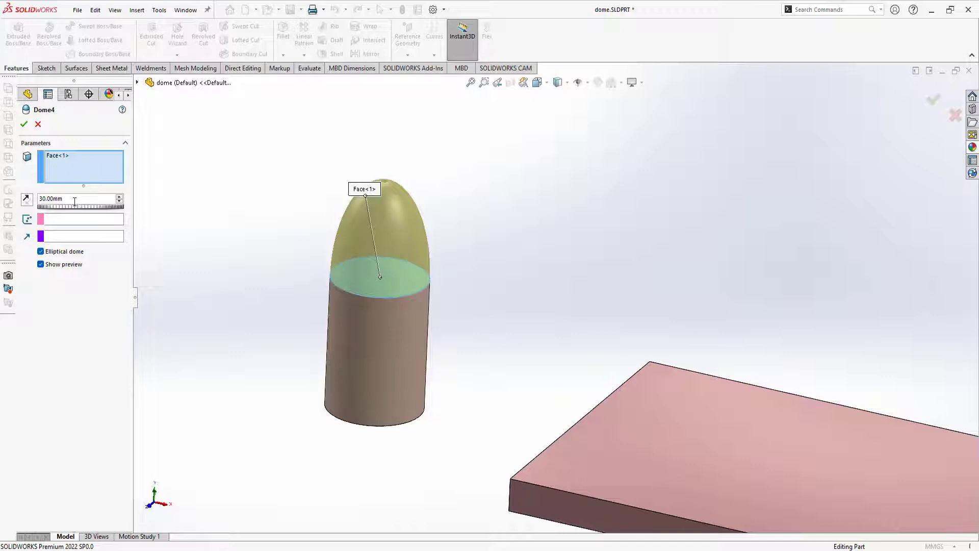
click(65, 223)
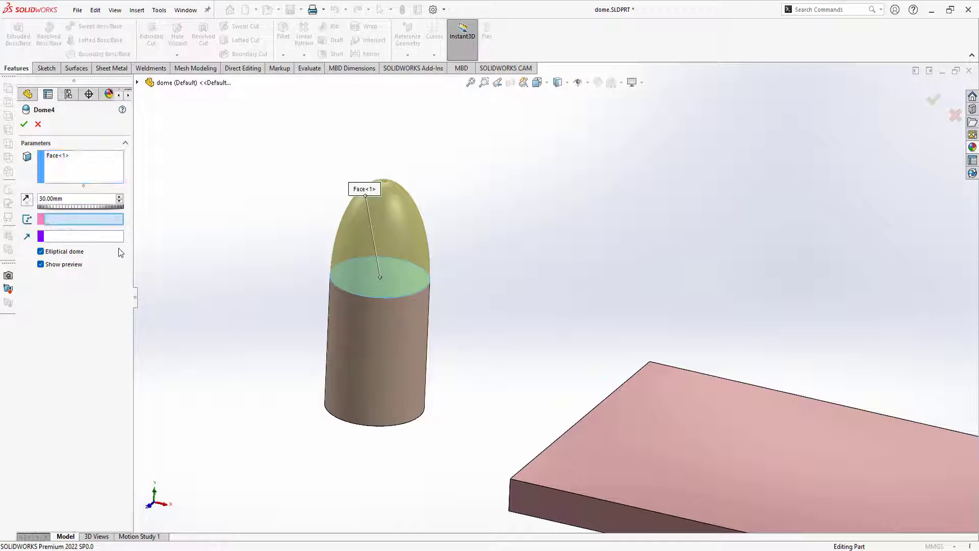
Step: Constrain Dome4's tip to Point1@Sketch4 and accept the pointed nose-cone dome
click(381, 213)
mouse_move(383, 216)
middle_down()
mouse_move(416, 225)
mouse_move(377, 220)
middle_up()
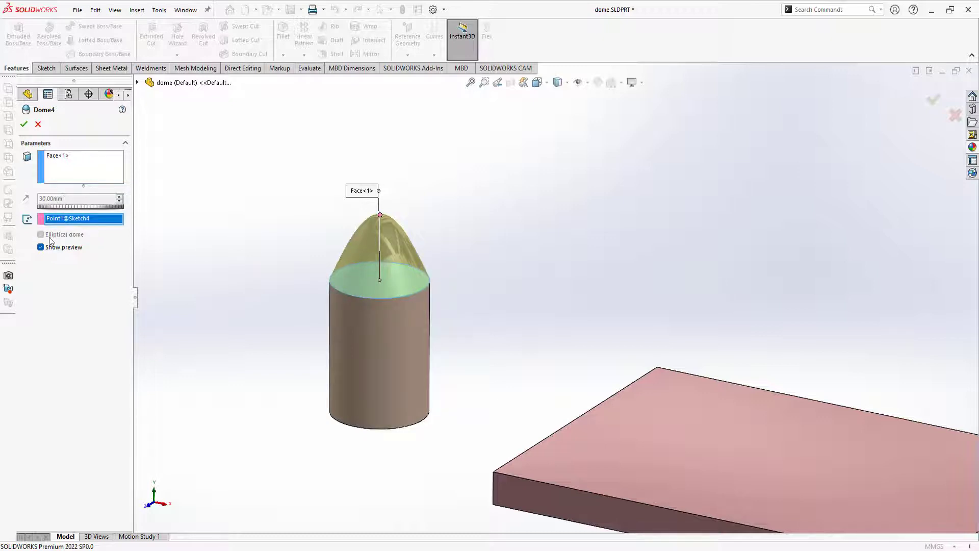
middle_drag(404, 259, 353, 269)
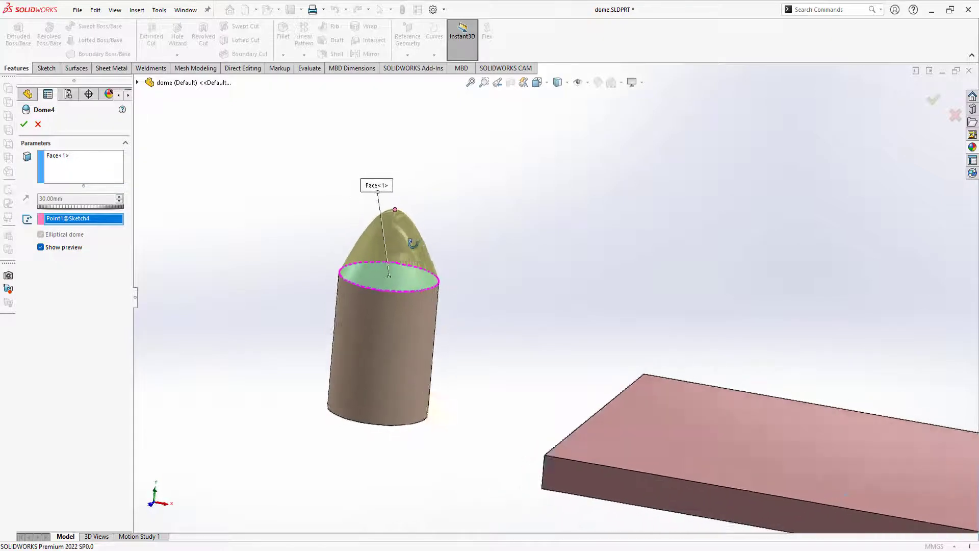
click(24, 125)
Step: Zoom and orbit around the domed cylinder and plate to inspect the result
scroll(566, 298, up, 5)
scroll(534, 291, down, 2)
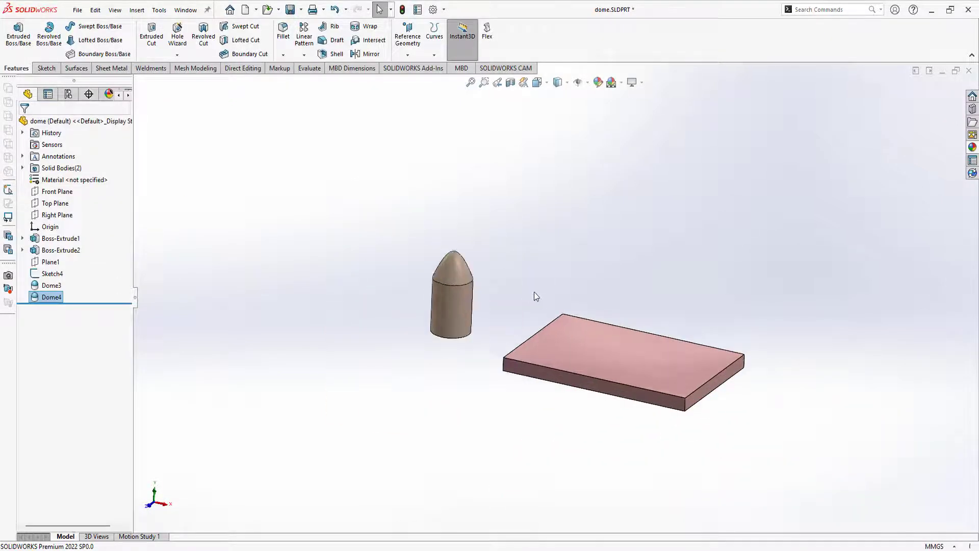
scroll(538, 299, up, 2)
scroll(640, 334, down, 3)
mouse_move(459, 242)
middle_down()
mouse_move(476, 233)
mouse_move(488, 240)
middle_up()
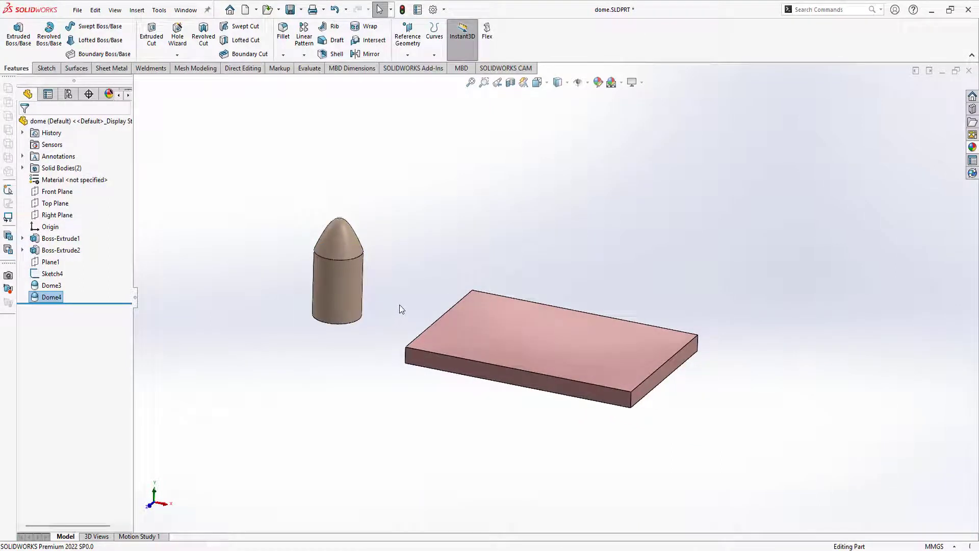
mouse_move(400, 305)
middle_down()
mouse_move(428, 264)
mouse_move(446, 267)
mouse_move(438, 255)
middle_up()
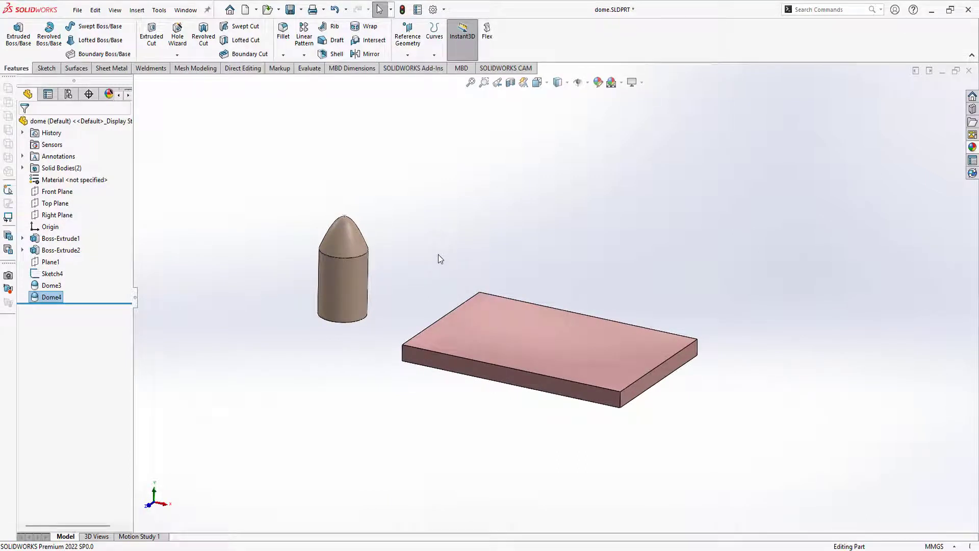
middle_drag(398, 328, 416, 337)
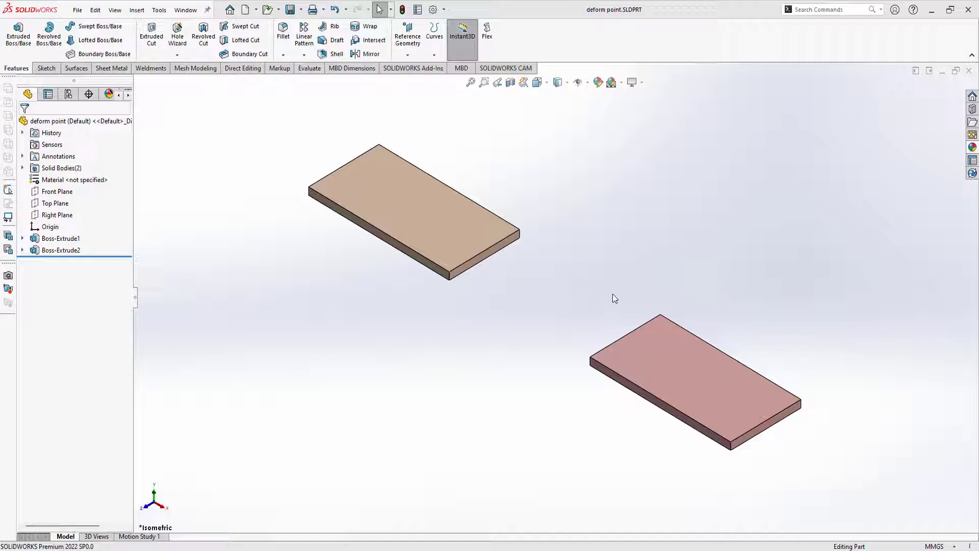
Step: Orbit the two plates to a flatter angle and bring up Insert > Features
middle_drag(636, 350, 546, 311)
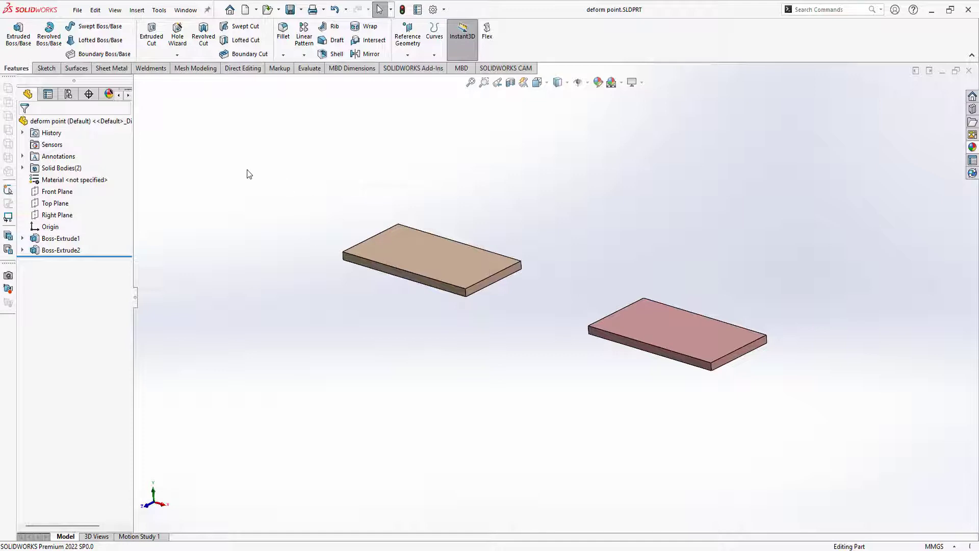
click(138, 11)
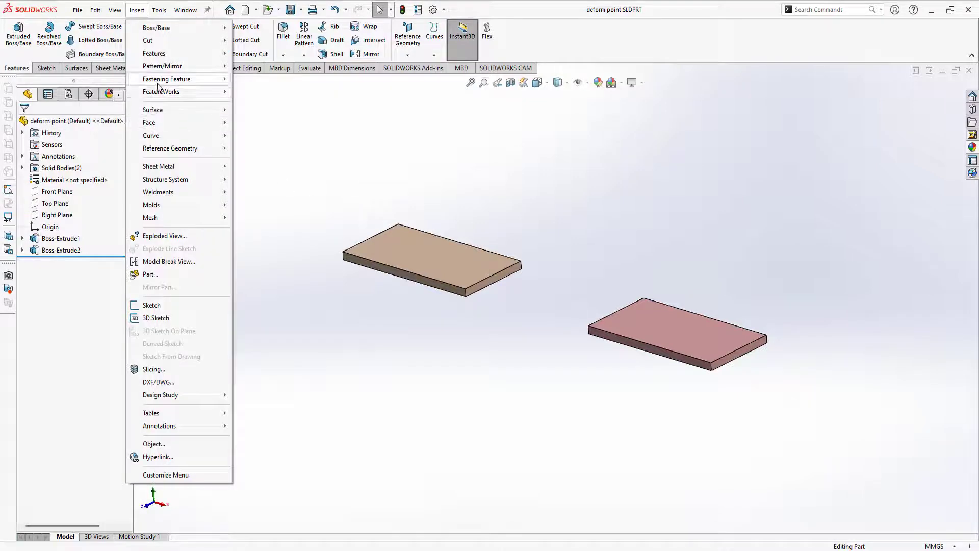
mouse_move(154, 53)
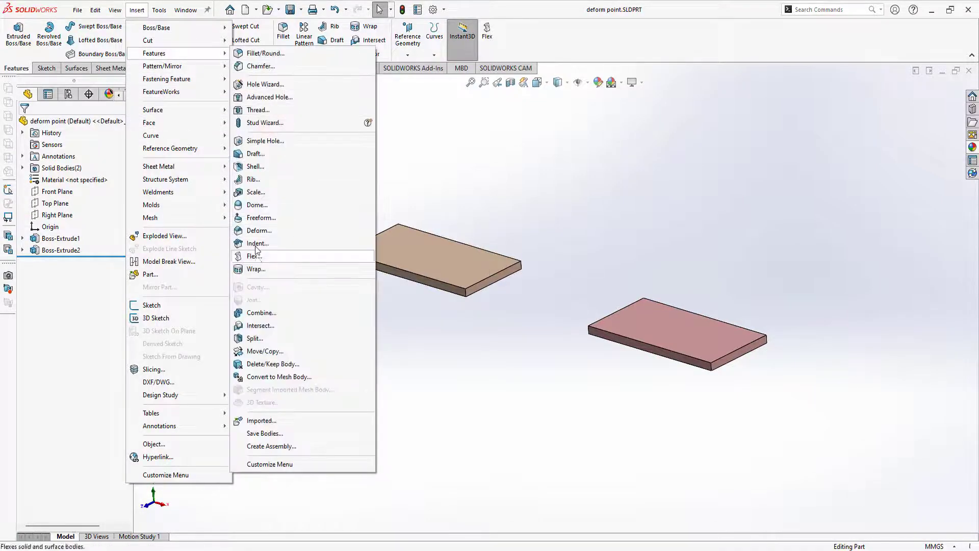
Step: Create a Point-type Deform with the plate's corner vertex as deform point, previewing 20.00mm bend
click(256, 231)
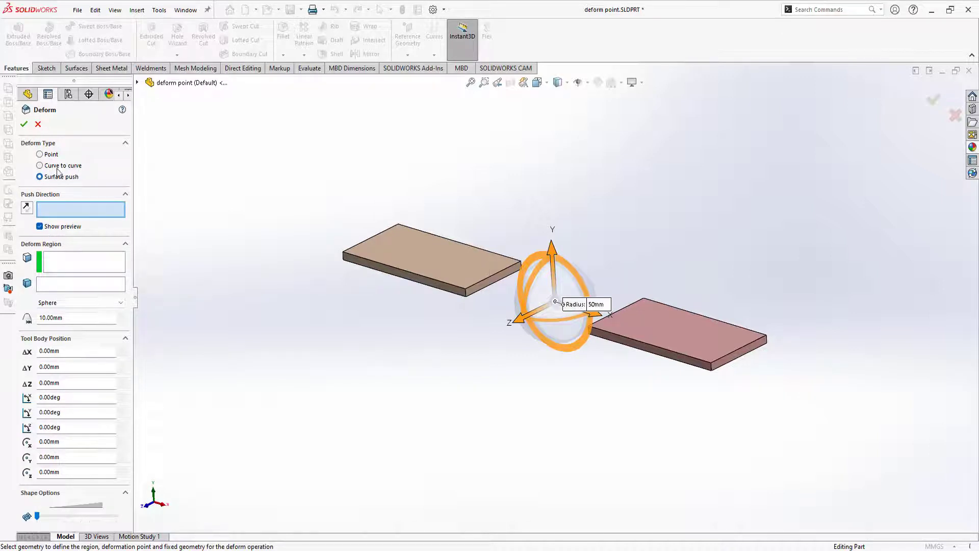
click(40, 155)
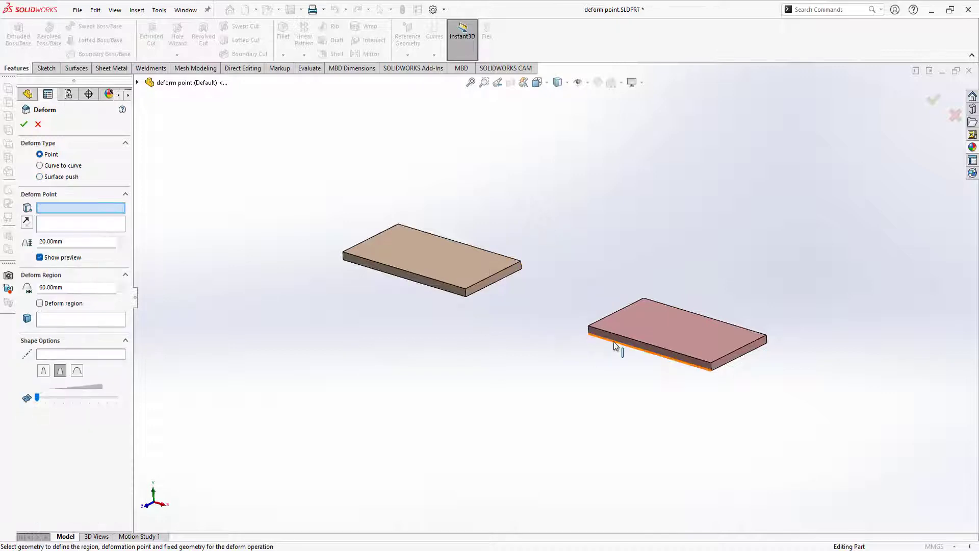
mouse_move(613, 363)
middle_down()
mouse_move(551, 334)
mouse_move(540, 341)
middle_up()
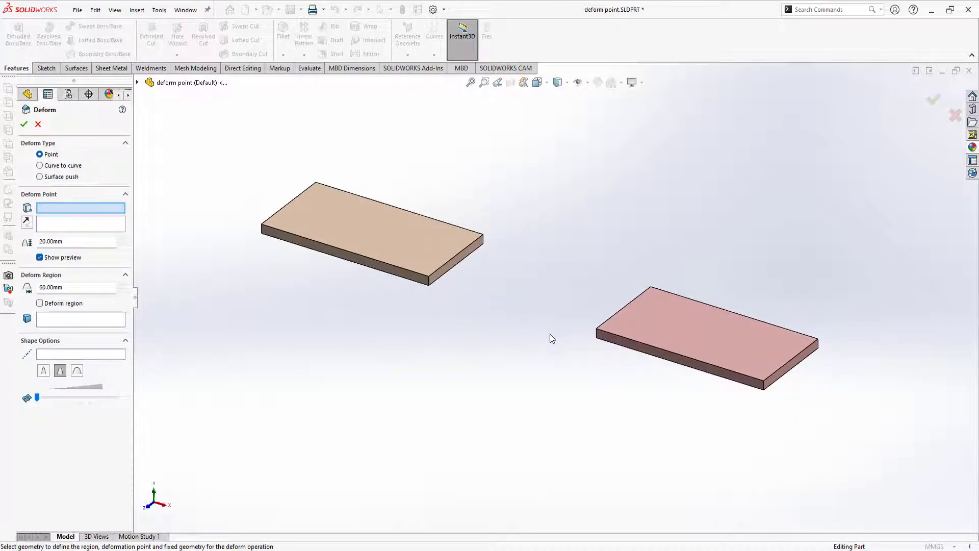
mouse_move(563, 339)
middle_down()
mouse_move(627, 328)
mouse_move(586, 324)
mouse_move(574, 302)
mouse_move(590, 266)
mouse_move(583, 306)
middle_up()
scroll(629, 304, down, 3)
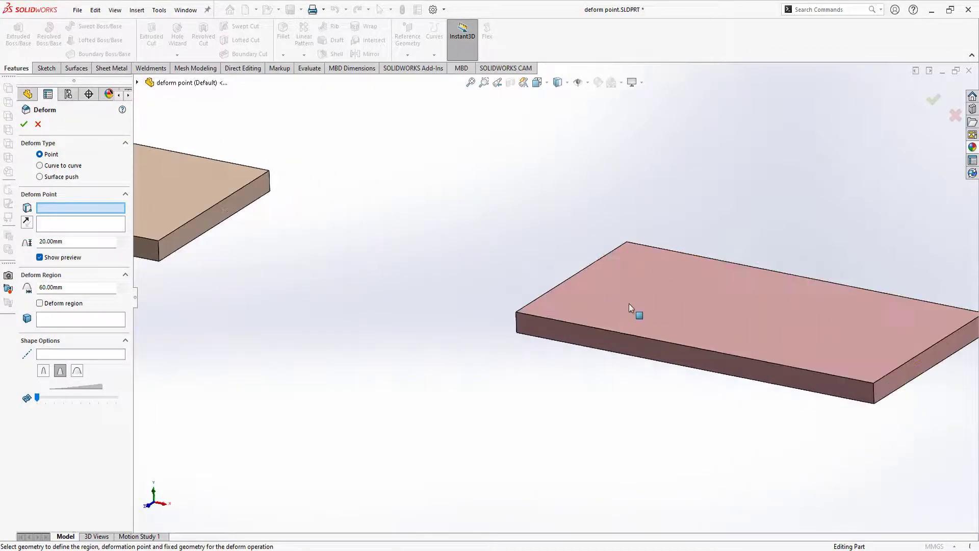
click(516, 313)
mouse_move(516, 315)
middle_down()
mouse_move(505, 328)
mouse_move(533, 291)
mouse_move(607, 294)
mouse_move(518, 317)
mouse_move(538, 246)
mouse_move(594, 284)
mouse_move(627, 267)
mouse_move(583, 328)
mouse_move(564, 286)
mouse_move(601, 280)
mouse_move(583, 343)
mouse_move(677, 268)
middle_up()
scroll(607, 294, down, 3)
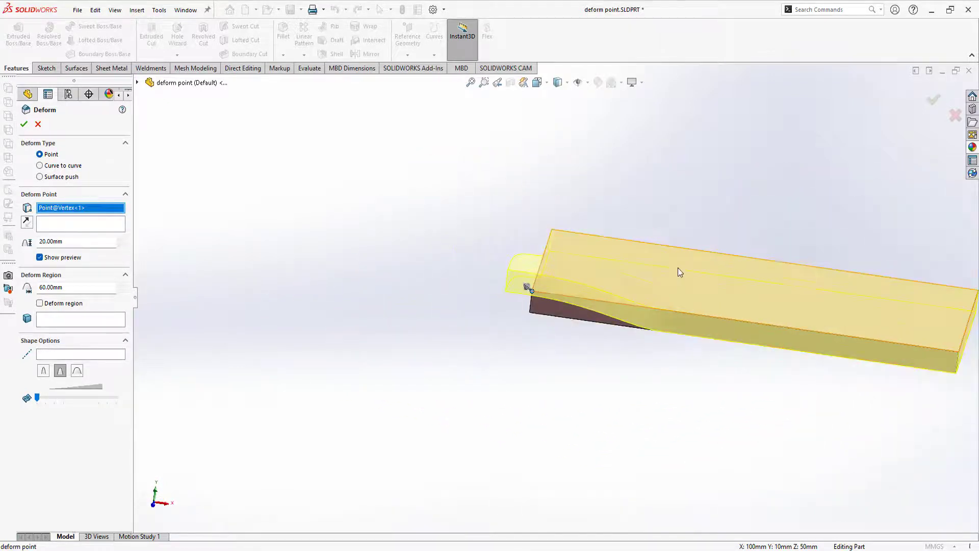
mouse_move(579, 288)
middle_down()
mouse_move(522, 280)
mouse_move(490, 292)
middle_up()
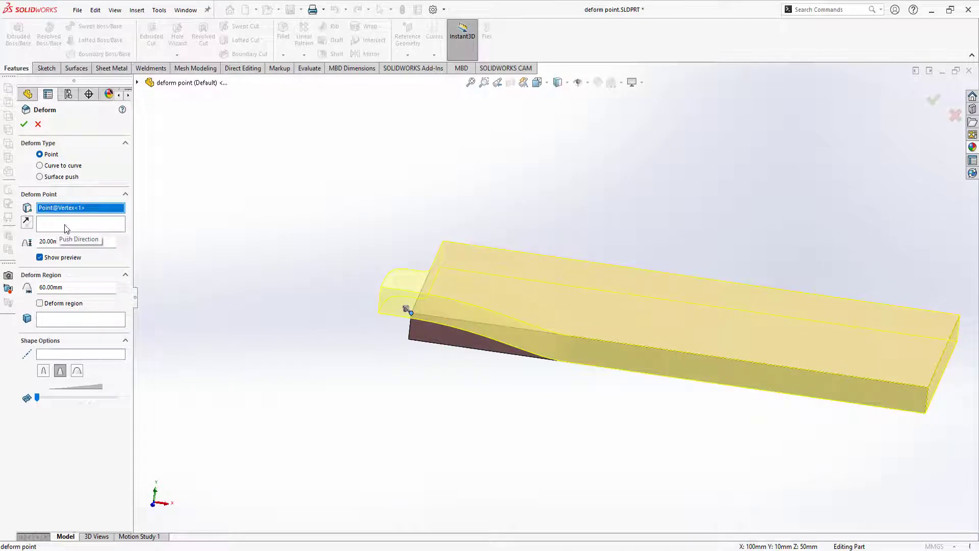
click(66, 229)
click(409, 326)
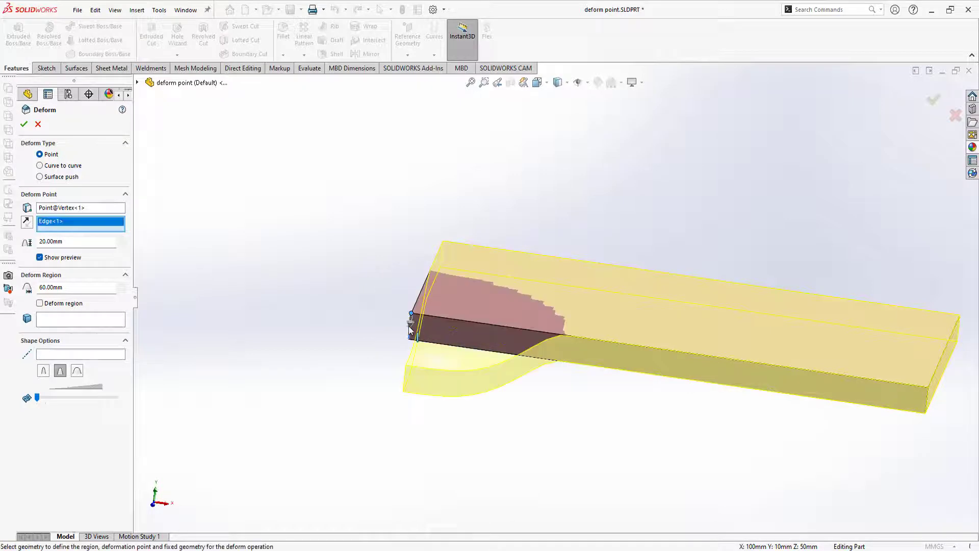
mouse_move(409, 326)
middle_down()
mouse_move(389, 258)
mouse_move(435, 304)
mouse_move(402, 316)
middle_up()
click(26, 223)
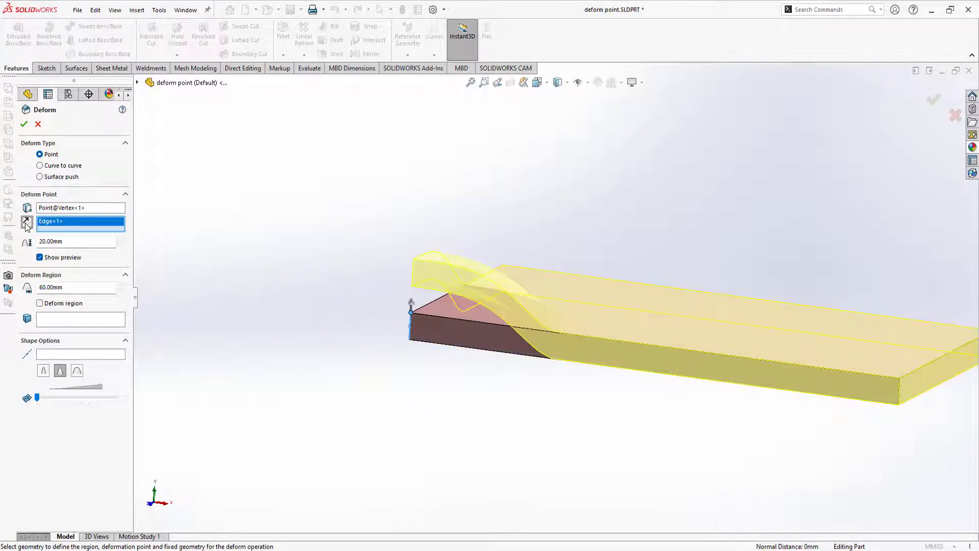
click(27, 223)
right_click(57, 226)
click(71, 226)
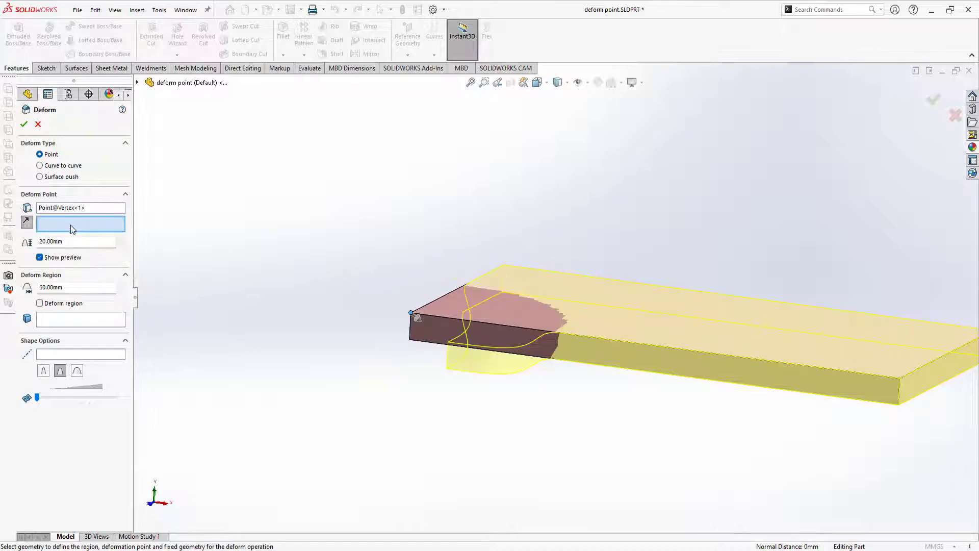
click(438, 298)
mouse_move(440, 299)
middle_down()
mouse_move(417, 264)
mouse_move(517, 310)
mouse_move(586, 306)
middle_up()
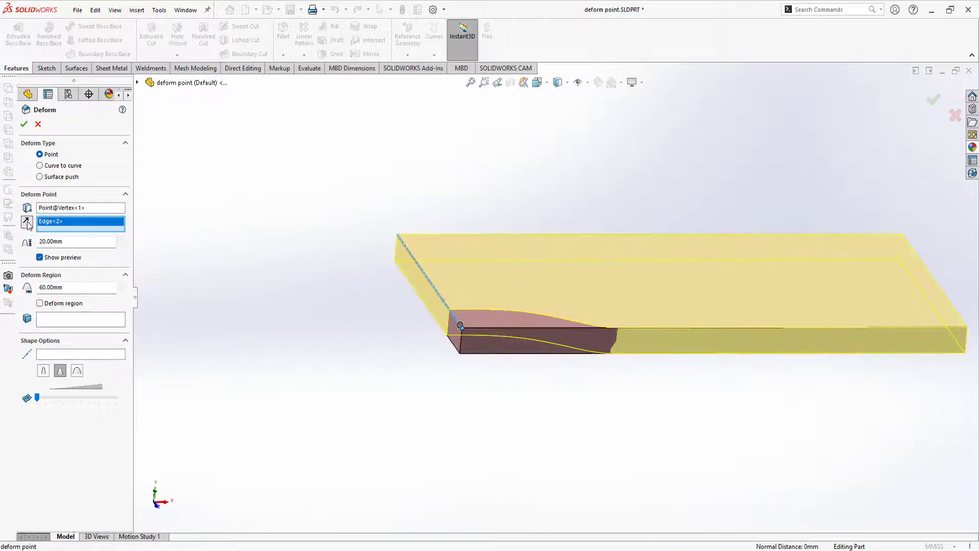
mouse_move(209, 311)
middle_down()
mouse_move(356, 295)
mouse_move(309, 310)
mouse_move(376, 338)
mouse_move(487, 344)
middle_up()
scroll(428, 321, down, 3)
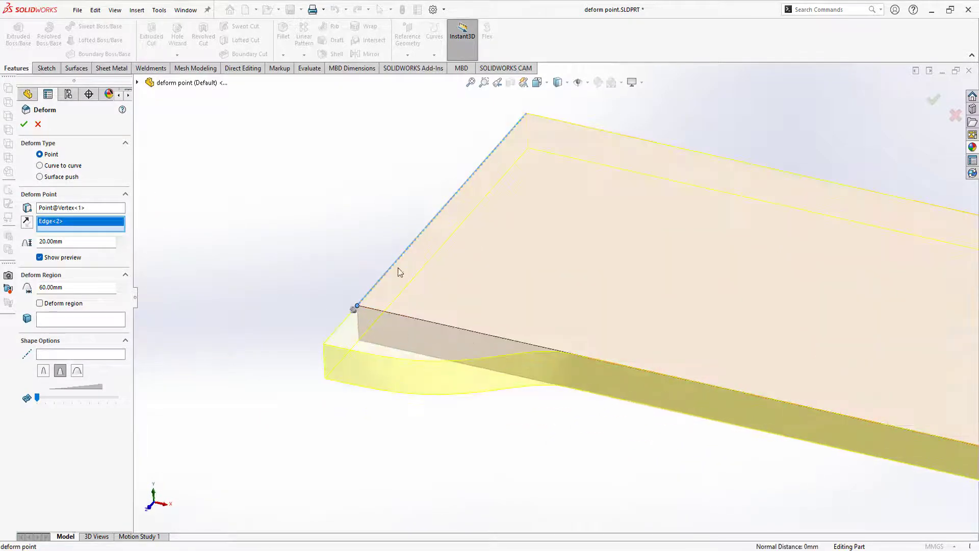
right_click(79, 225)
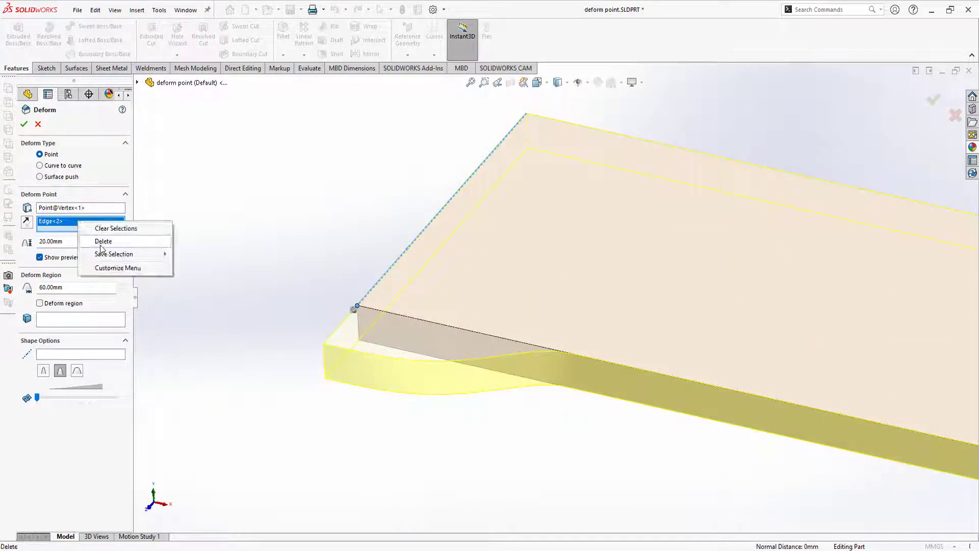
click(103, 240)
mouse_move(338, 248)
middle_down()
mouse_move(376, 193)
mouse_move(409, 207)
mouse_move(487, 277)
middle_up()
scroll(597, 236, up, 4)
scroll(566, 252, down, 2)
scroll(509, 264, down, 2)
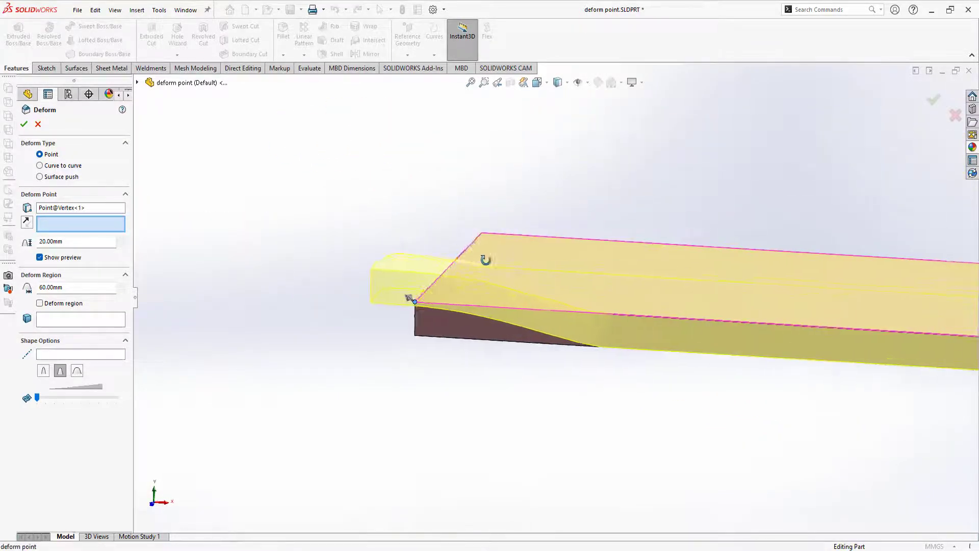
Step: Raise the deform distance to 80.00mm and inspect the lifted corner
click(121, 237)
click(121, 238)
click(120, 237)
click(121, 238)
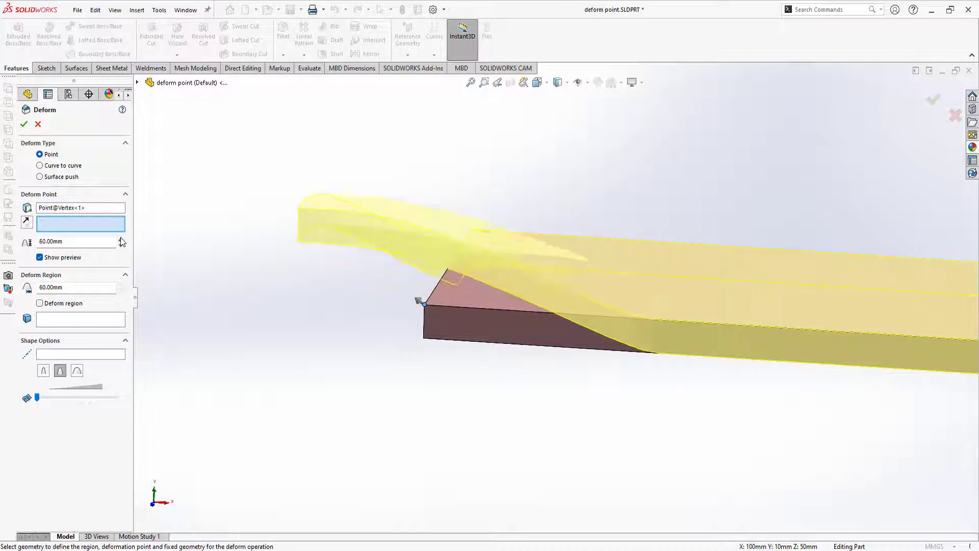
mouse_move(340, 281)
middle_down()
mouse_move(365, 244)
mouse_move(350, 299)
mouse_move(431, 341)
middle_up()
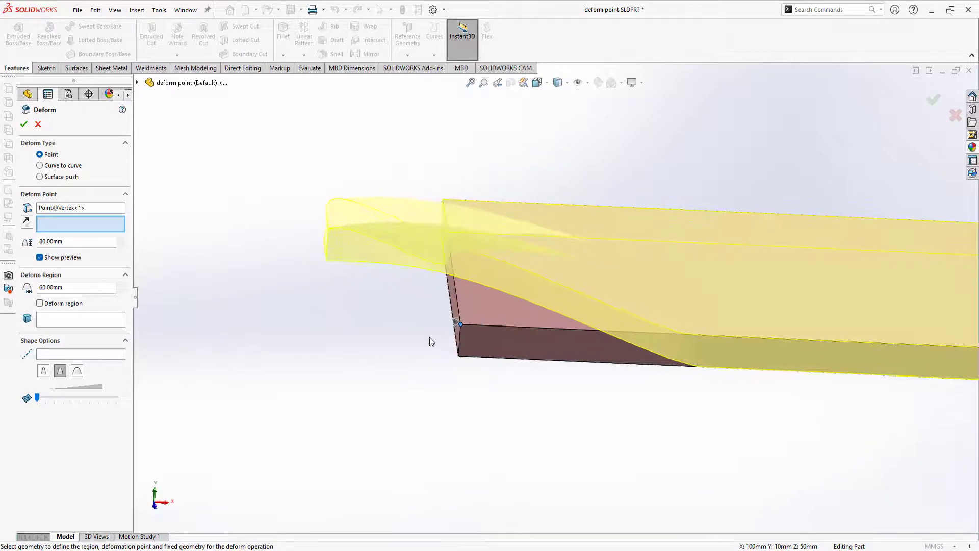
scroll(569, 271, up, 2)
scroll(570, 275, down, 2)
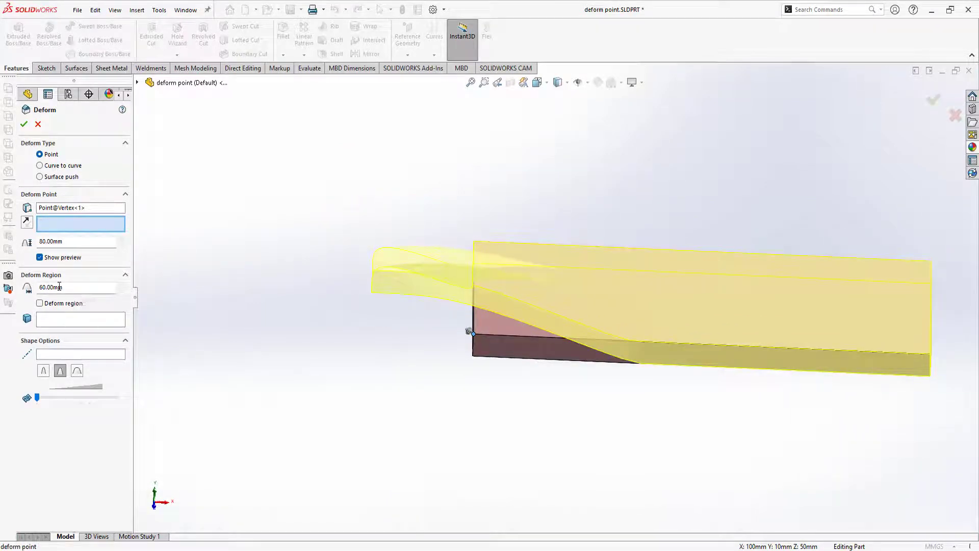
mouse_move(262, 321)
middle_down()
mouse_move(271, 338)
mouse_move(350, 341)
mouse_move(304, 325)
middle_up()
Step: Widen the deform region radius to 150.00mm, bending most of the plate
click(121, 285)
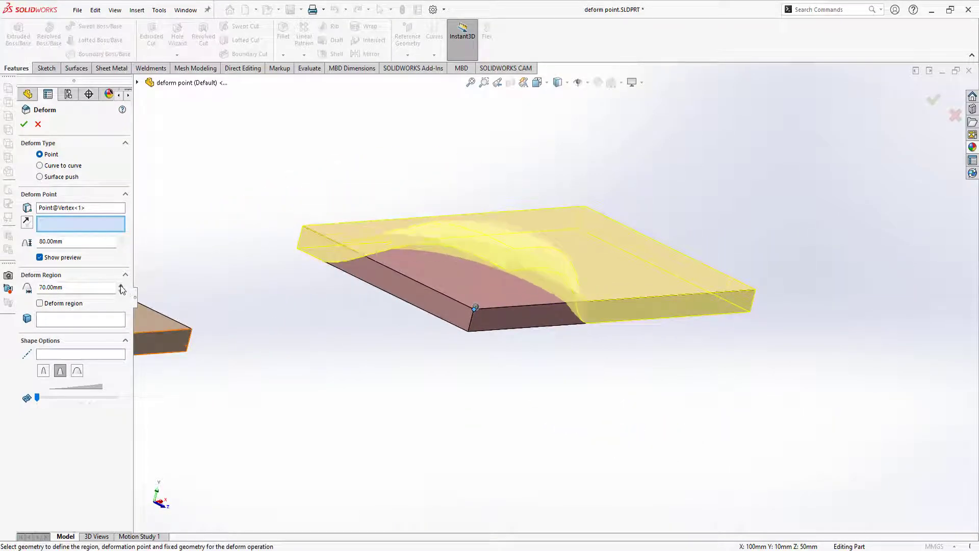
click(121, 286)
click(121, 286)
click(121, 285)
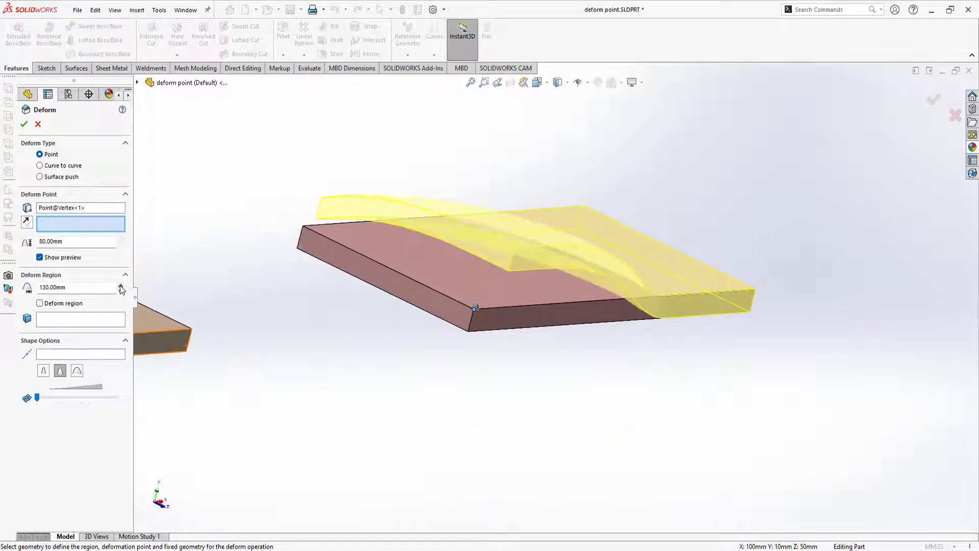
mouse_move(221, 306)
middle_down()
mouse_move(319, 267)
mouse_move(258, 290)
mouse_move(304, 308)
mouse_move(268, 306)
middle_up()
scroll(267, 306, up, 5)
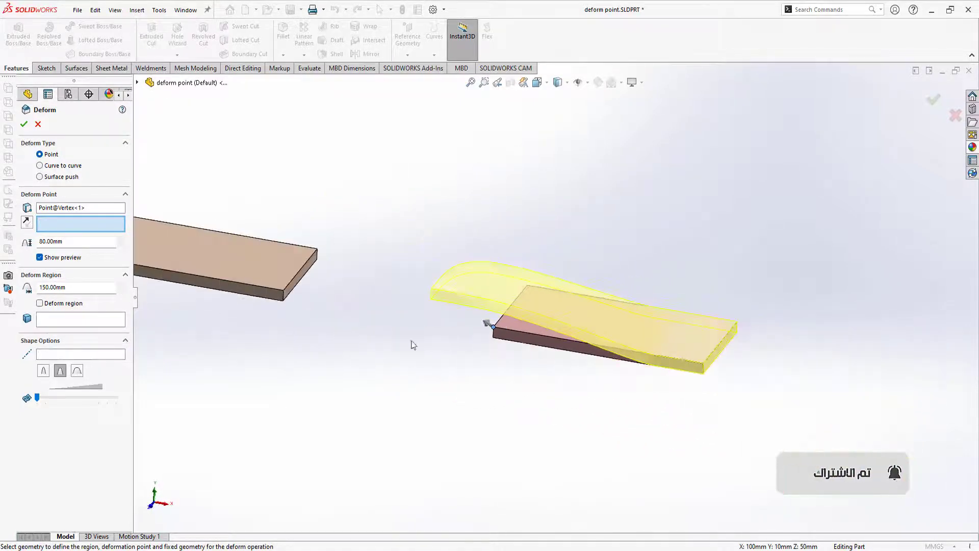
mouse_move(411, 343)
middle_down()
mouse_move(457, 295)
mouse_move(426, 298)
middle_up()
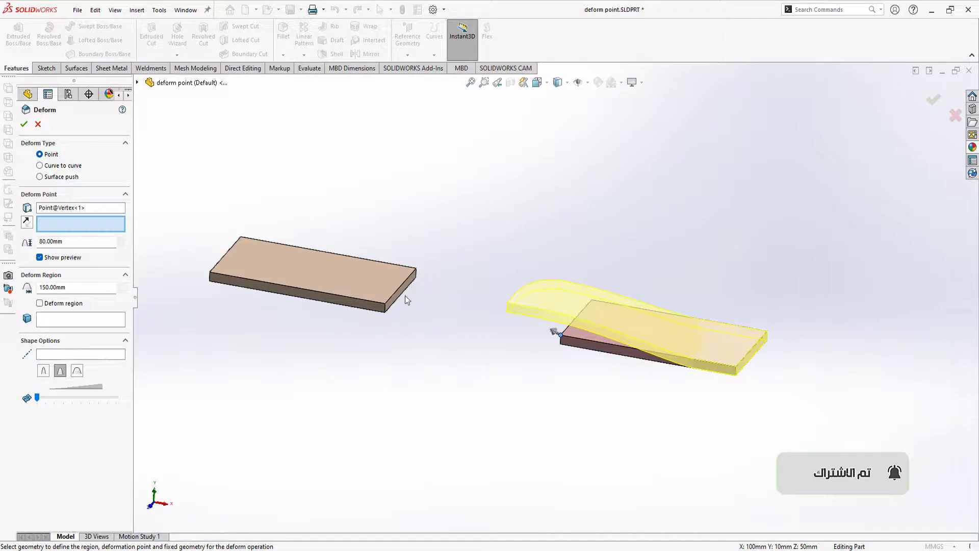
Step: Turn on a restricted deform region and fix the plate's far end face
click(40, 303)
mouse_move(474, 363)
middle_down()
mouse_move(463, 338)
mouse_move(551, 319)
mouse_move(546, 339)
mouse_move(552, 316)
mouse_move(701, 329)
mouse_move(502, 357)
middle_up()
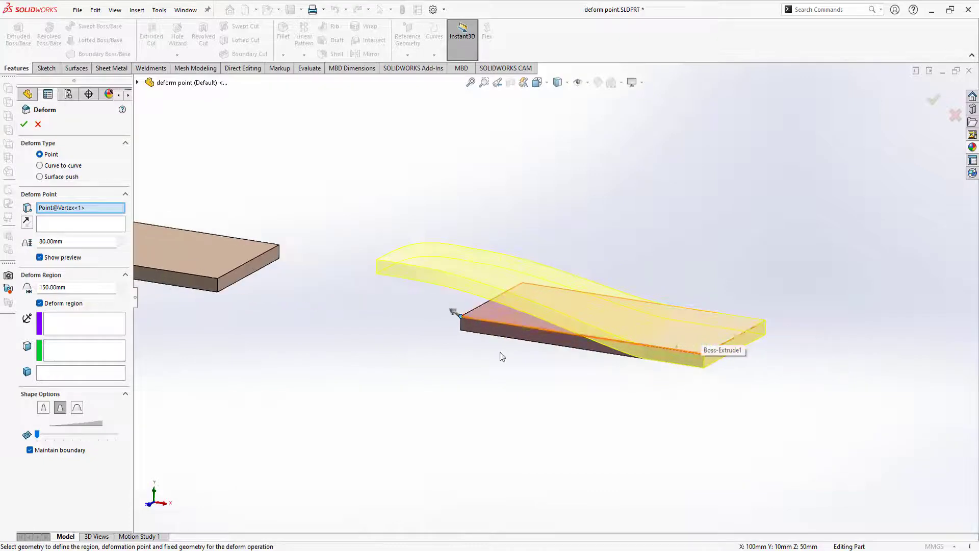
click(57, 327)
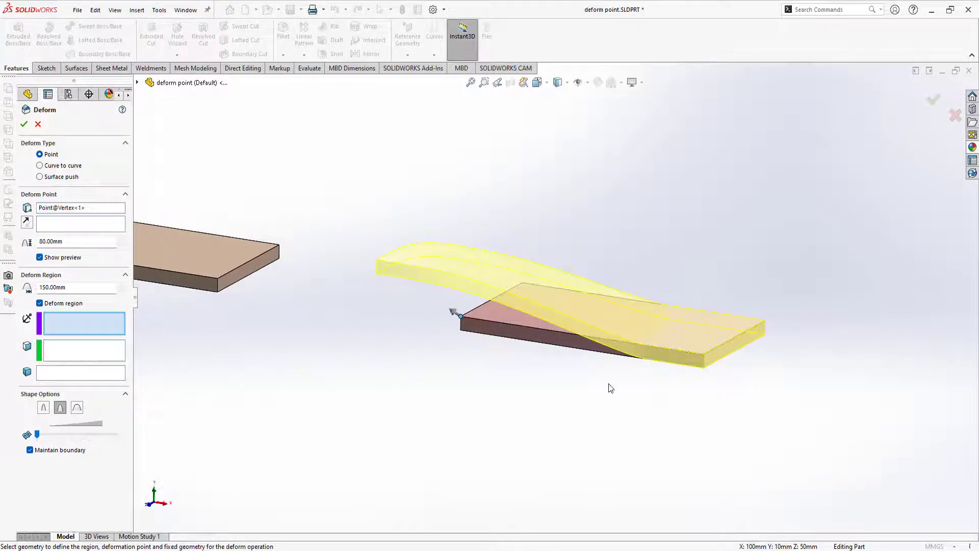
click(727, 349)
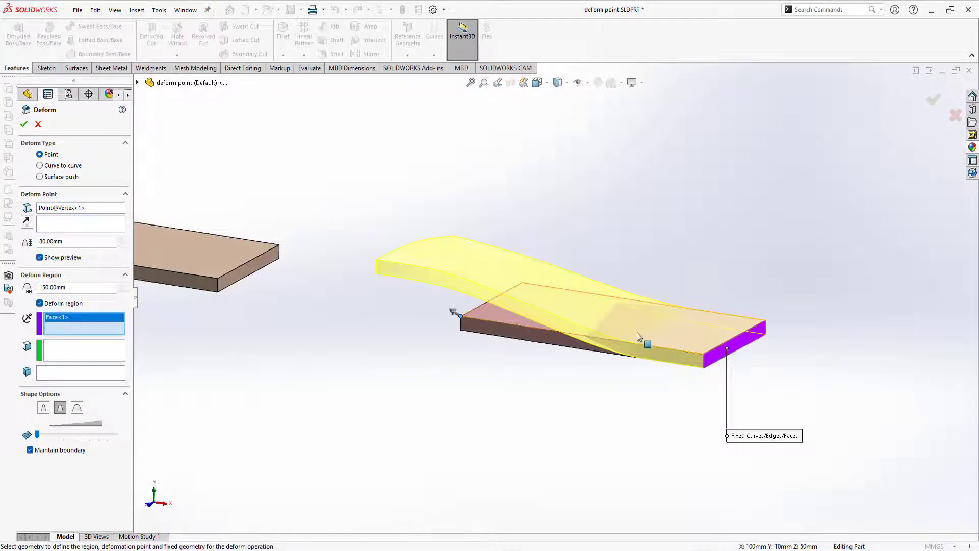
middle_drag(637, 332, 643, 325)
scroll(668, 328, down, 2)
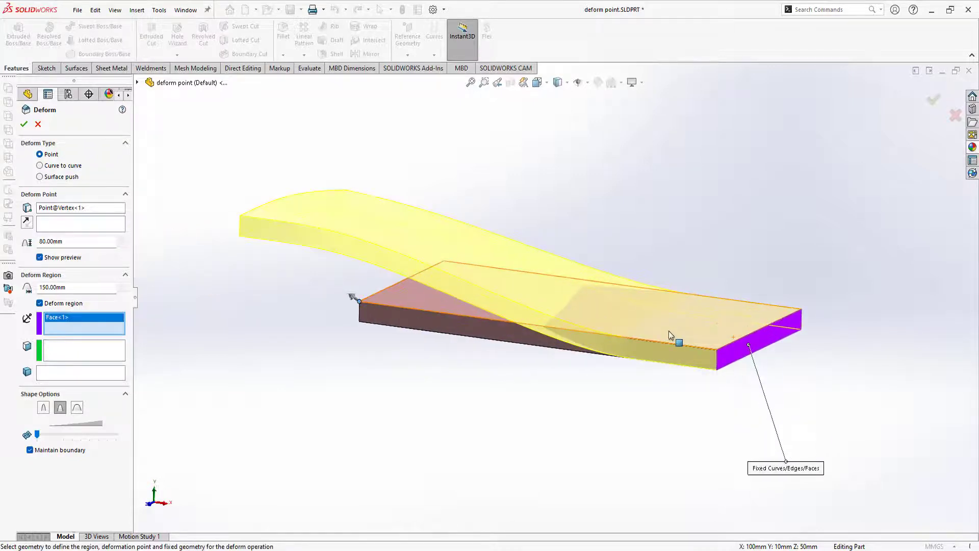
scroll(745, 342, down, 1)
click(723, 357)
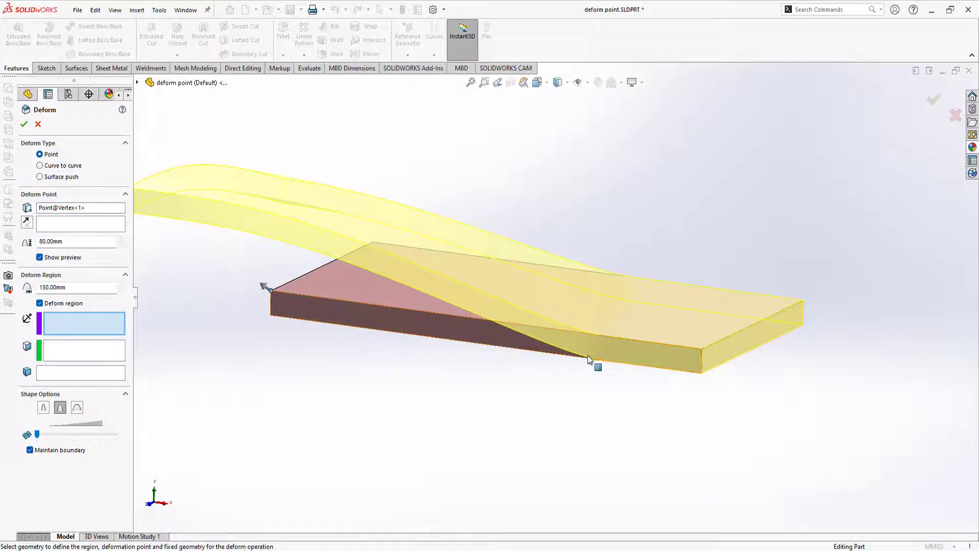
click(717, 352)
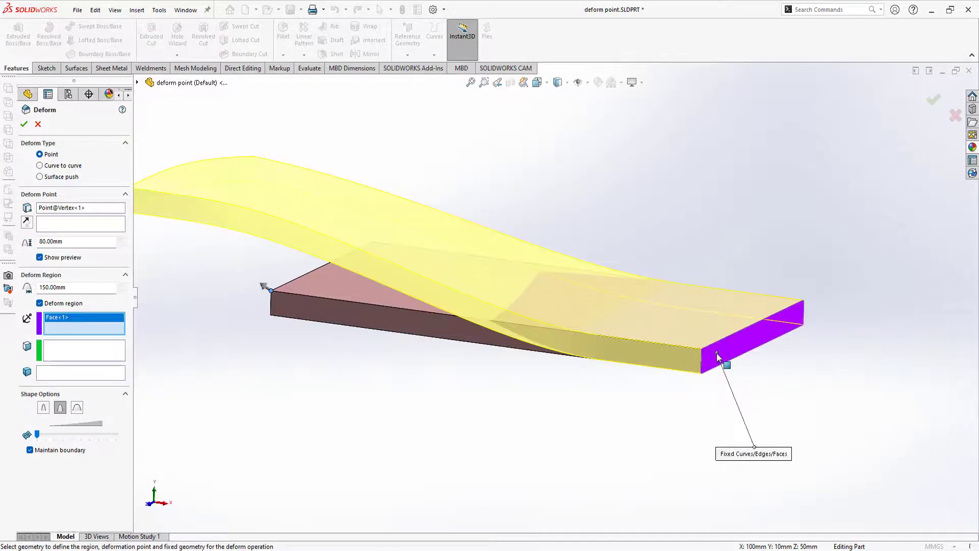
Step: Widen the region to 160.00mm, raise the deform distance to 150.00mm, then remove the fixed end face
click(120, 286)
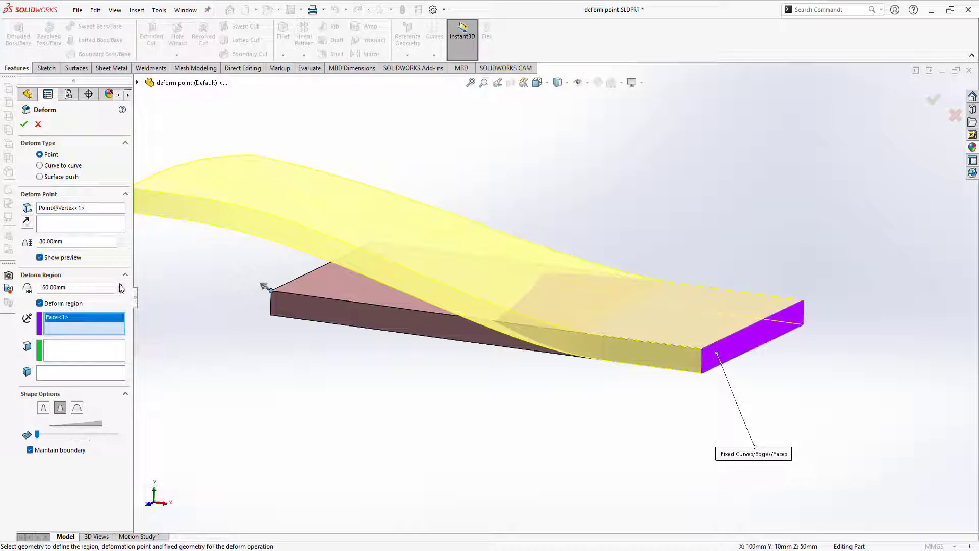
click(121, 241)
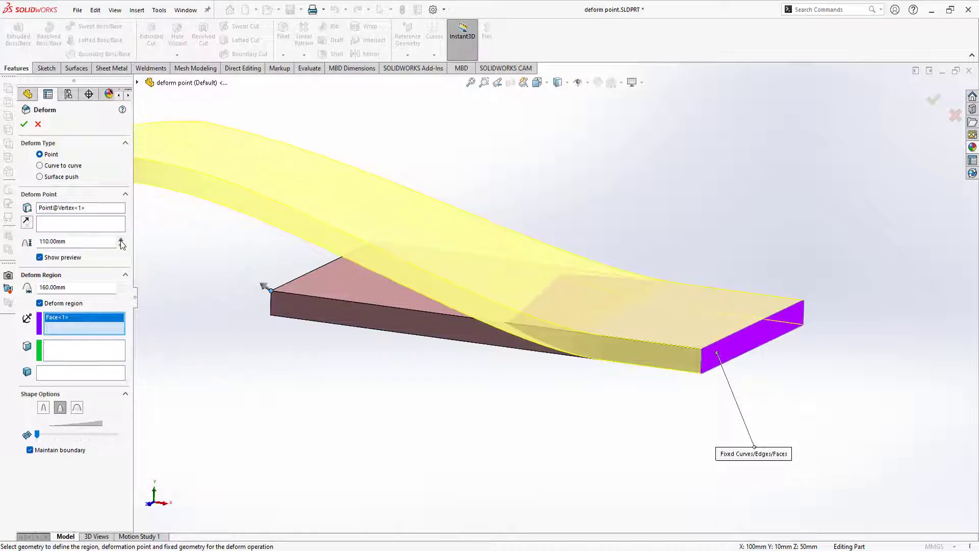
click(121, 241)
click(120, 242)
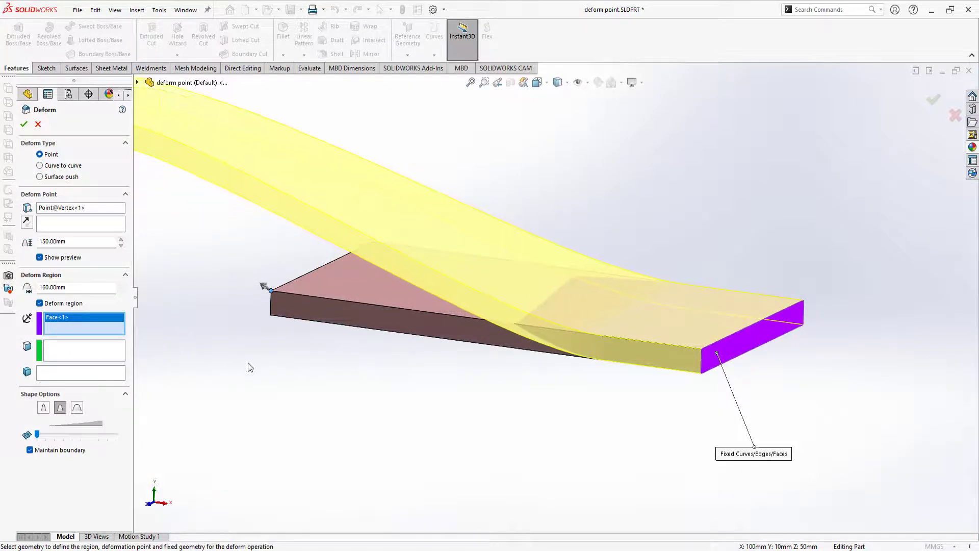
right_click(106, 319)
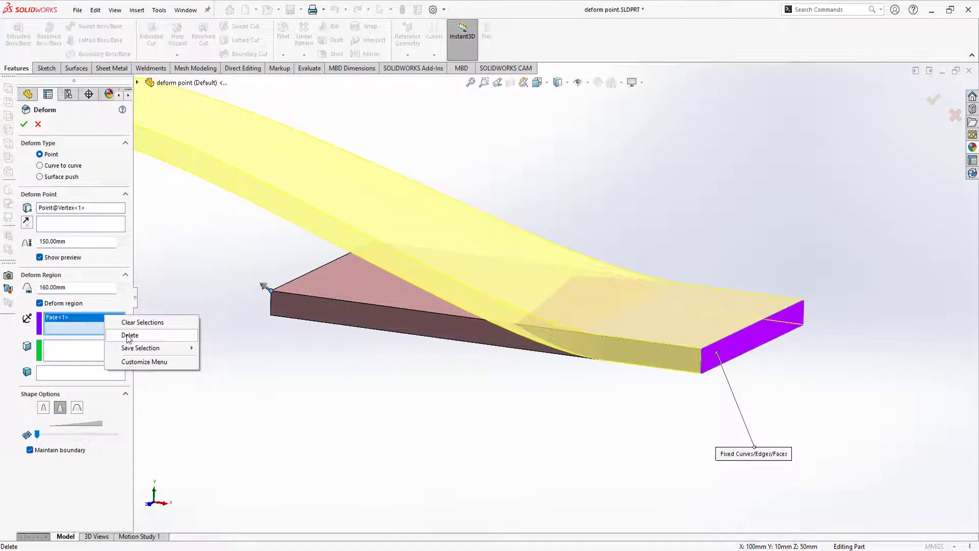
click(127, 334)
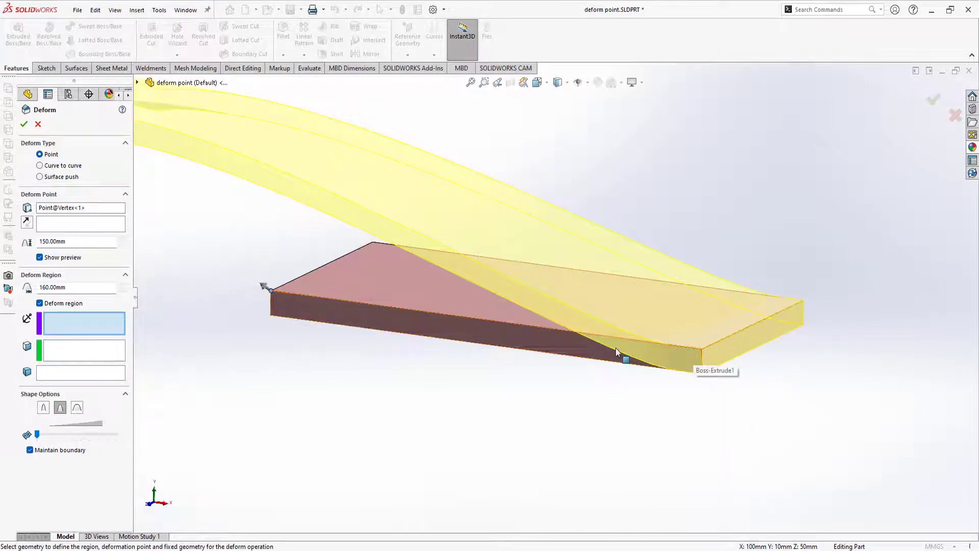
Step: Try fixing a bar edge, then clear it so no fixed edge remains
mouse_move(616, 348)
middle_down()
mouse_move(647, 328)
mouse_move(637, 289)
mouse_move(723, 359)
middle_up()
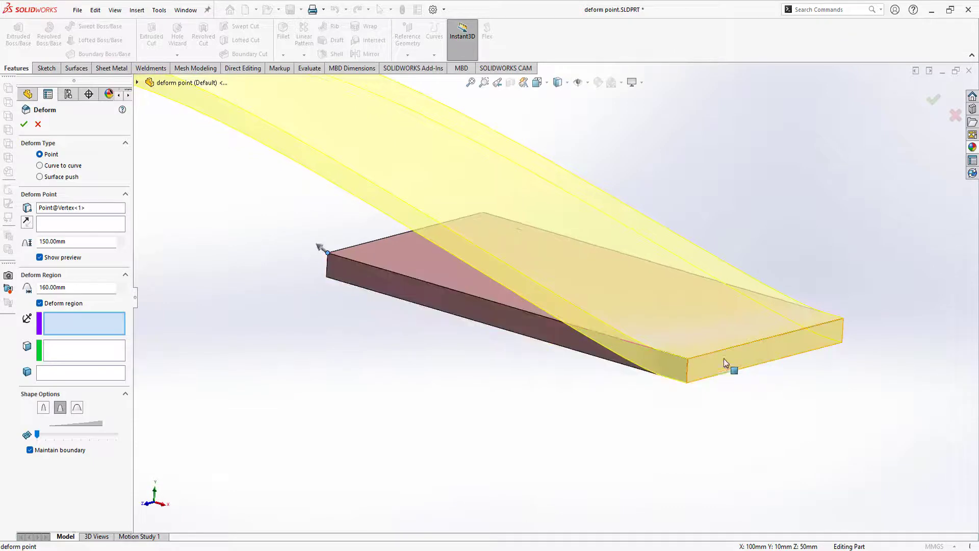
scroll(714, 364, up, 3)
scroll(598, 256, up, 2)
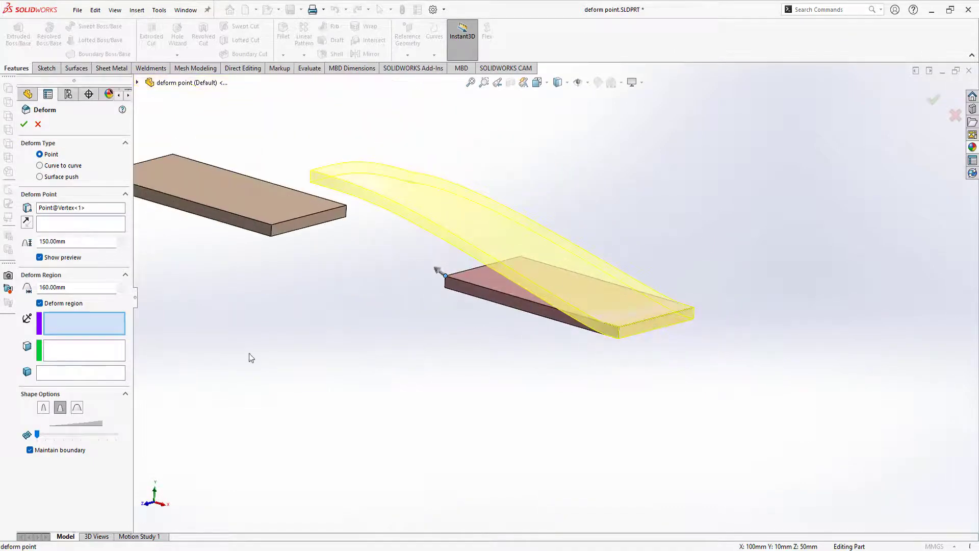
click(650, 321)
mouse_move(651, 321)
middle_down()
mouse_move(585, 271)
mouse_move(586, 312)
mouse_move(602, 303)
mouse_move(534, 340)
mouse_move(560, 334)
mouse_move(570, 365)
mouse_move(545, 258)
mouse_move(568, 236)
mouse_move(616, 313)
mouse_move(578, 286)
mouse_move(548, 280)
middle_up()
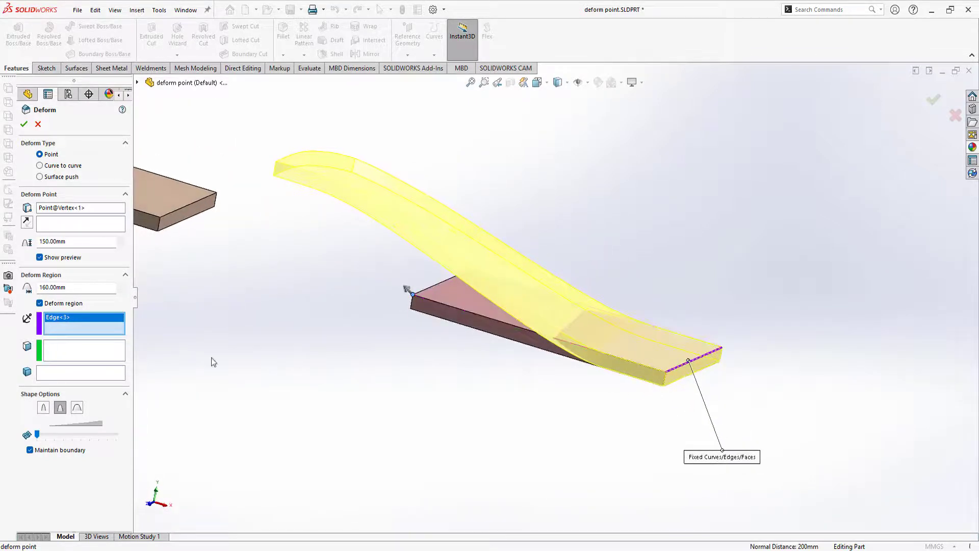
right_click(67, 317)
click(92, 333)
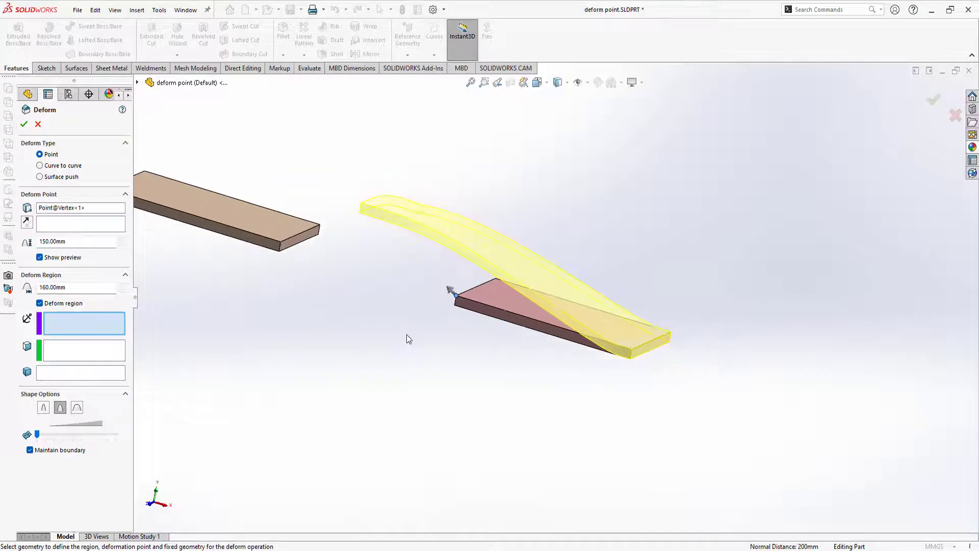
middle_drag(406, 335, 404, 347)
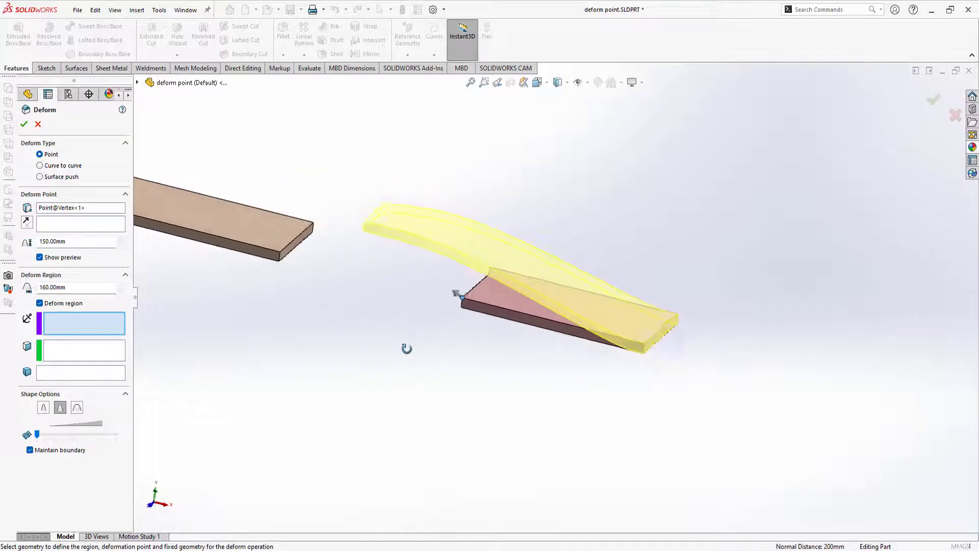
click(70, 353)
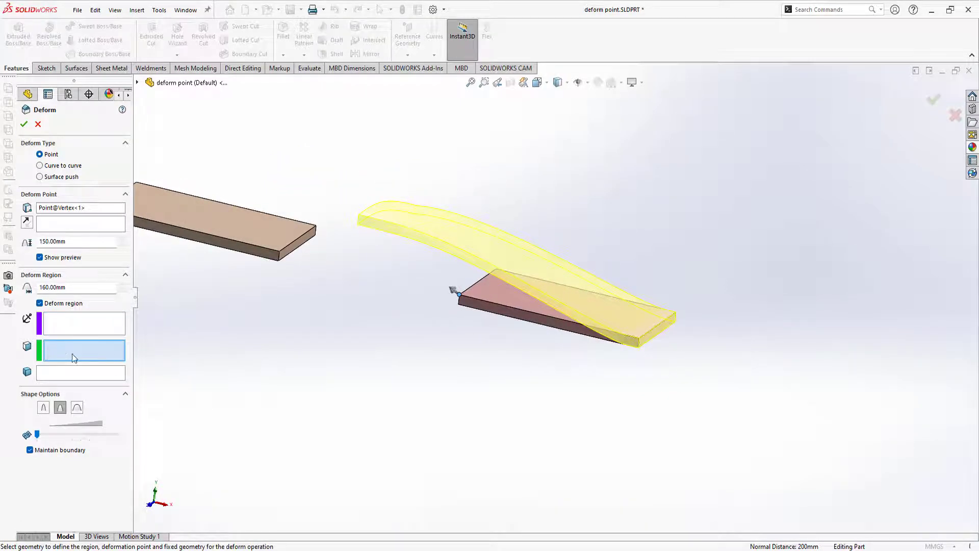
middle_drag(393, 373, 453, 358)
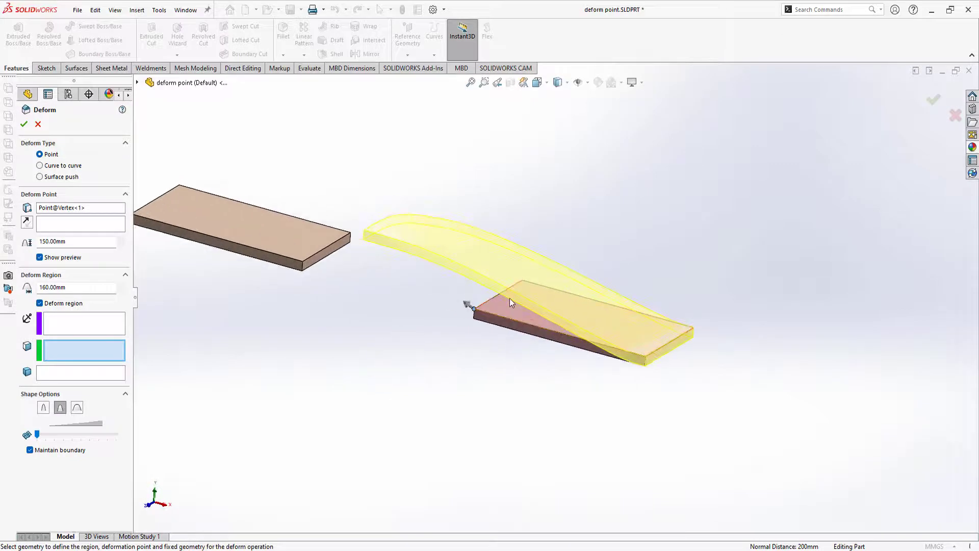
click(509, 319)
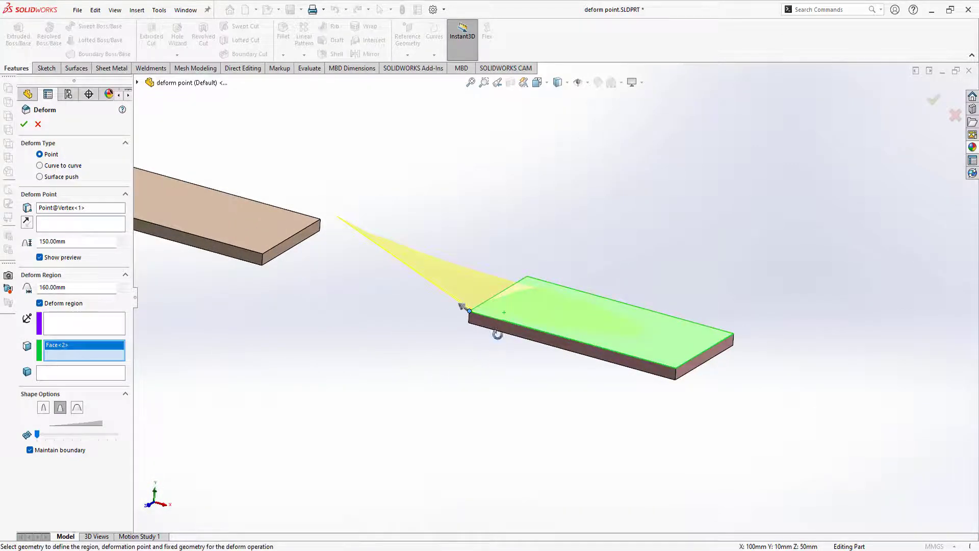
mouse_move(498, 334)
middle_down()
mouse_move(575, 285)
mouse_move(530, 304)
middle_up()
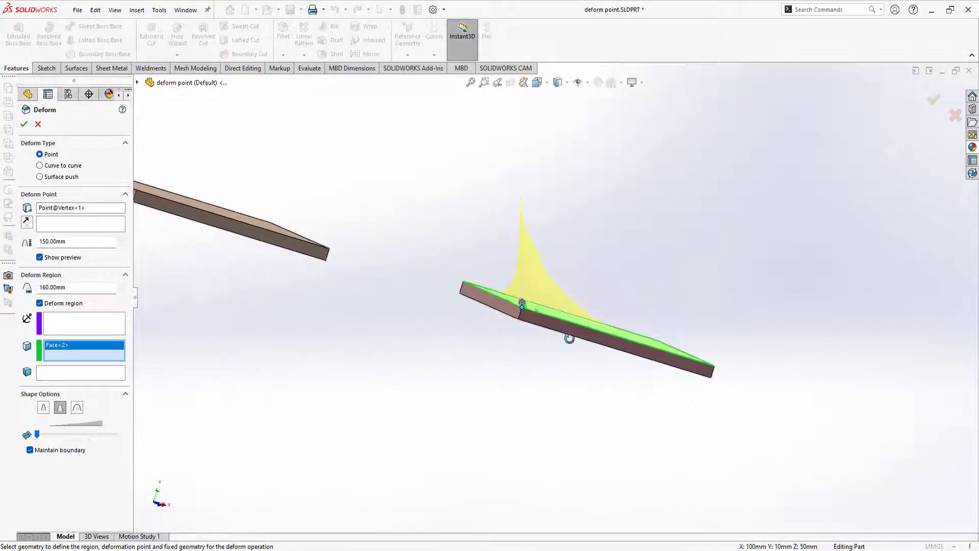
middle_drag(530, 304, 509, 304)
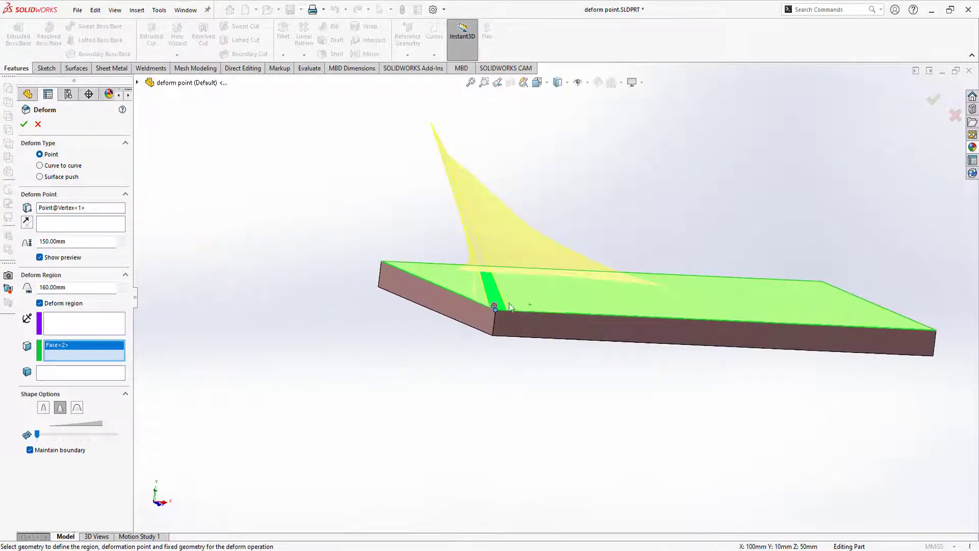
click(528, 329)
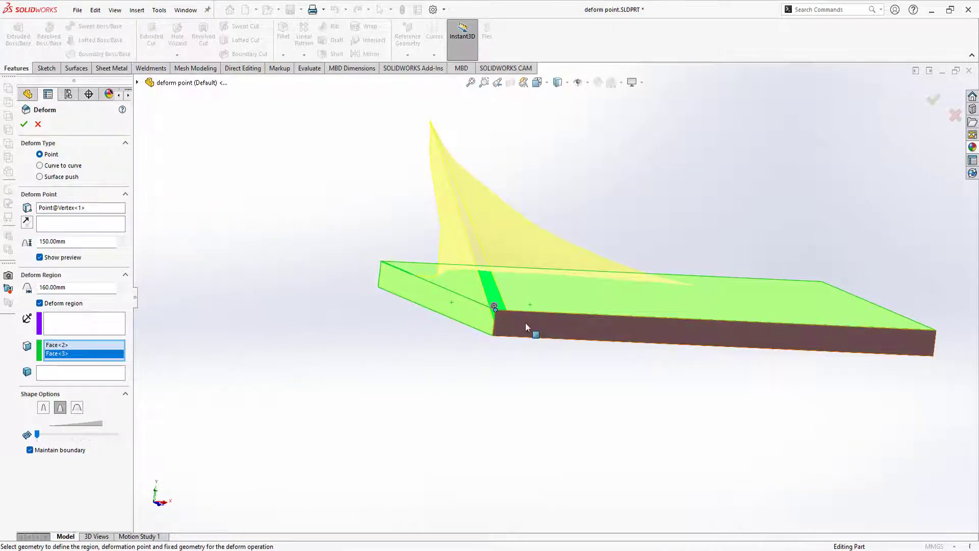
scroll(525, 321, up, 2)
mouse_move(615, 363)
middle_down()
mouse_move(372, 299)
mouse_move(415, 258)
mouse_move(403, 360)
mouse_move(445, 351)
mouse_move(301, 356)
mouse_move(657, 360)
mouse_move(605, 347)
mouse_move(682, 332)
mouse_move(540, 349)
mouse_move(605, 339)
mouse_move(594, 343)
middle_up()
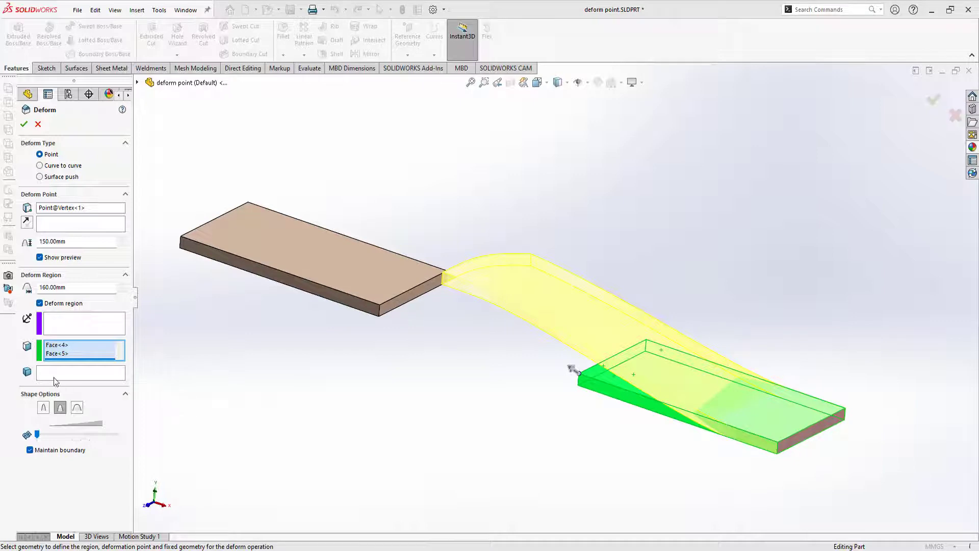
right_click(57, 351)
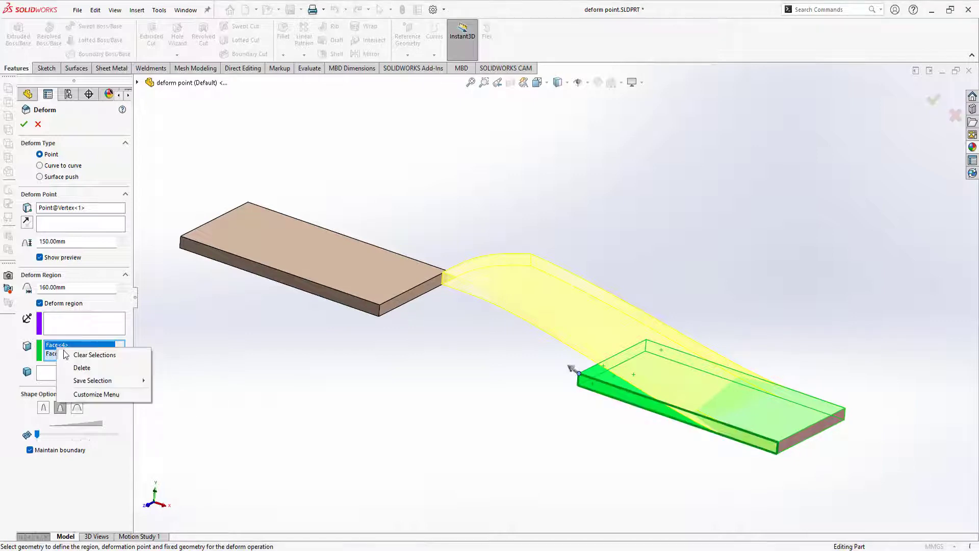
click(80, 356)
click(56, 376)
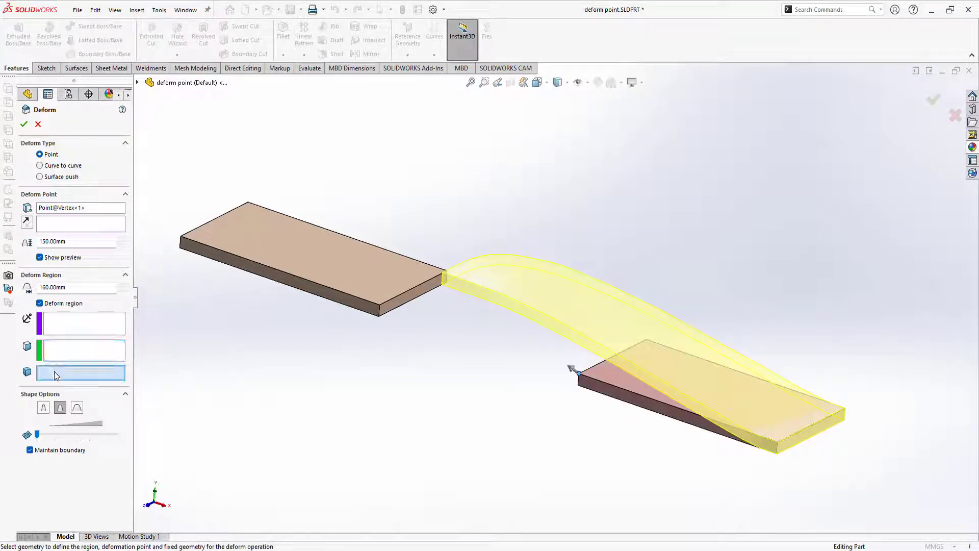
Step: Add both the lower and upper plates to the bodies to deform
click(613, 374)
click(362, 274)
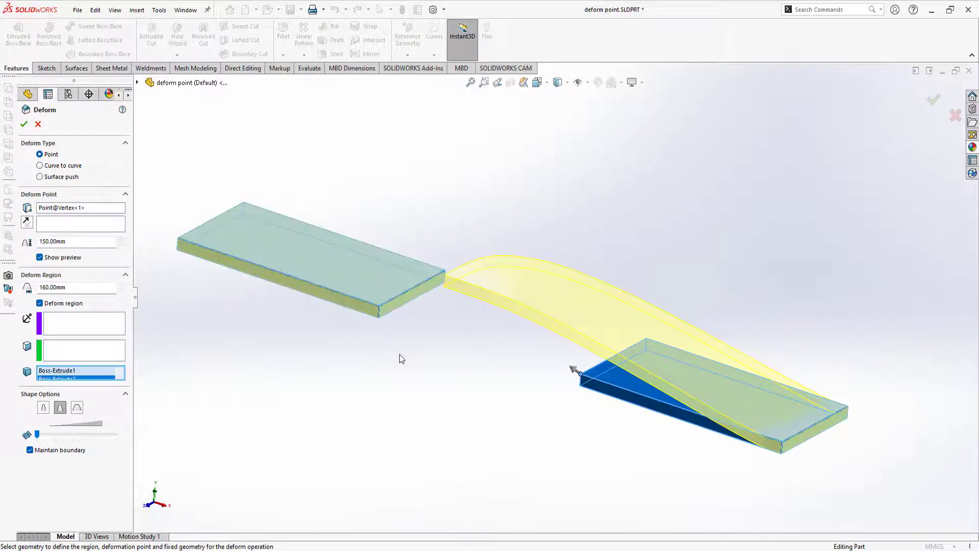
mouse_move(399, 354)
middle_down()
mouse_move(387, 327)
mouse_move(396, 336)
middle_up()
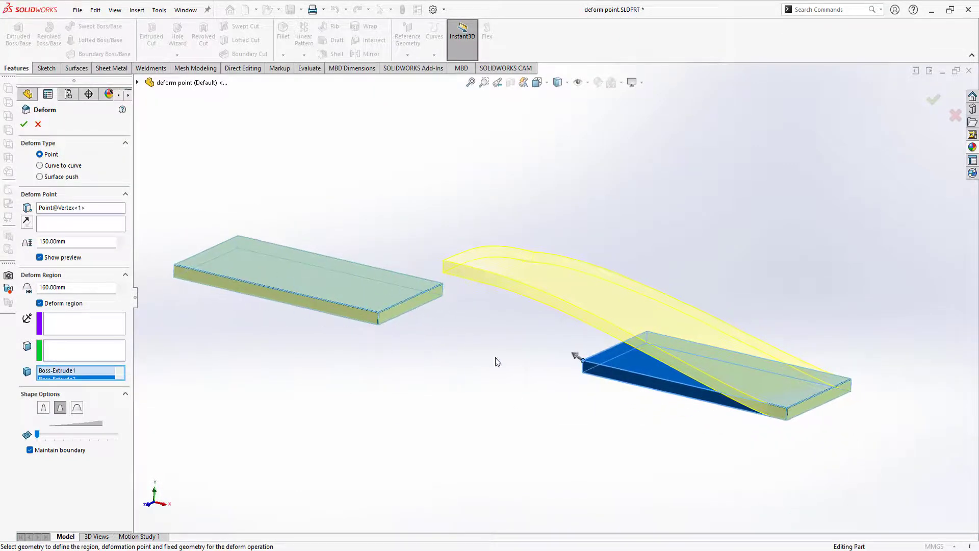
middle_drag(386, 343, 388, 344)
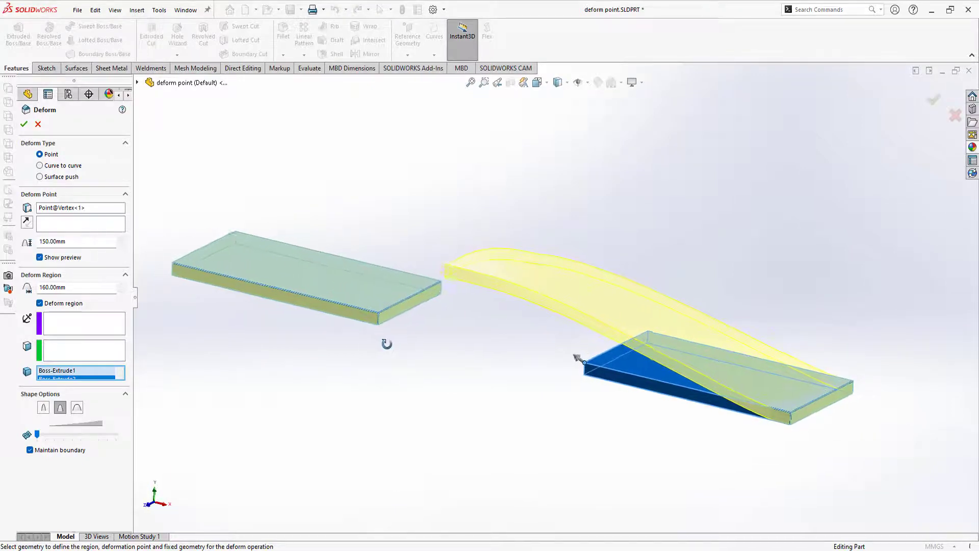
Step: Fix the lower plate's far end face and inspect the deform preview
click(67, 326)
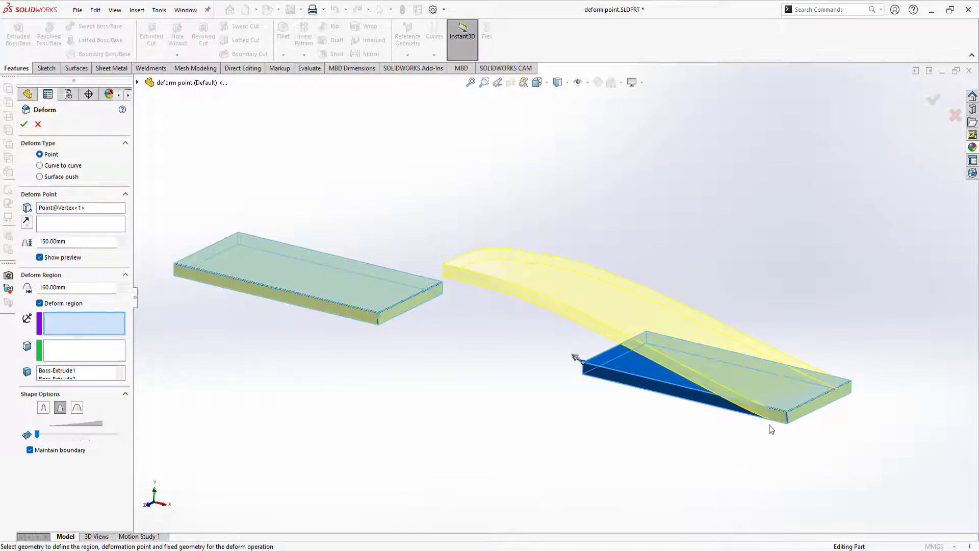
click(803, 409)
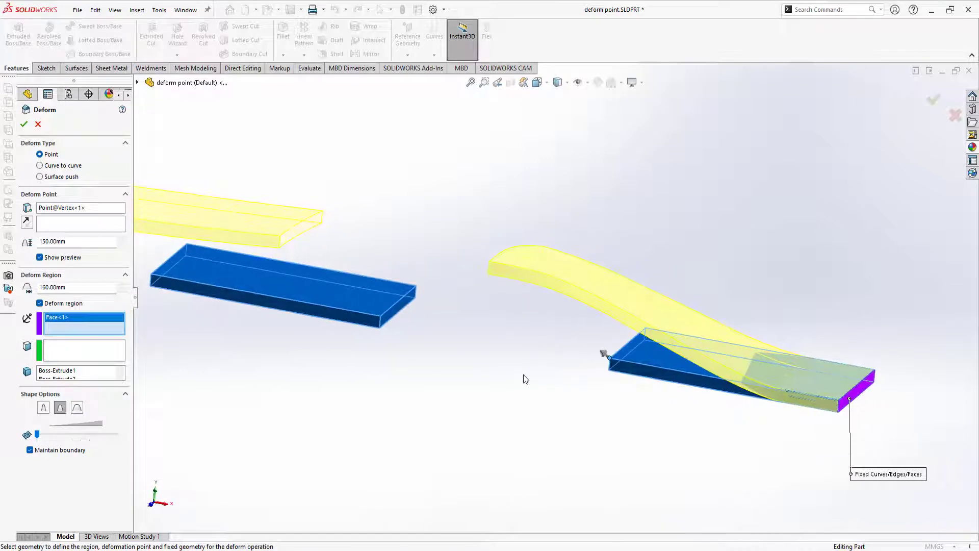
middle_drag(523, 379, 418, 285)
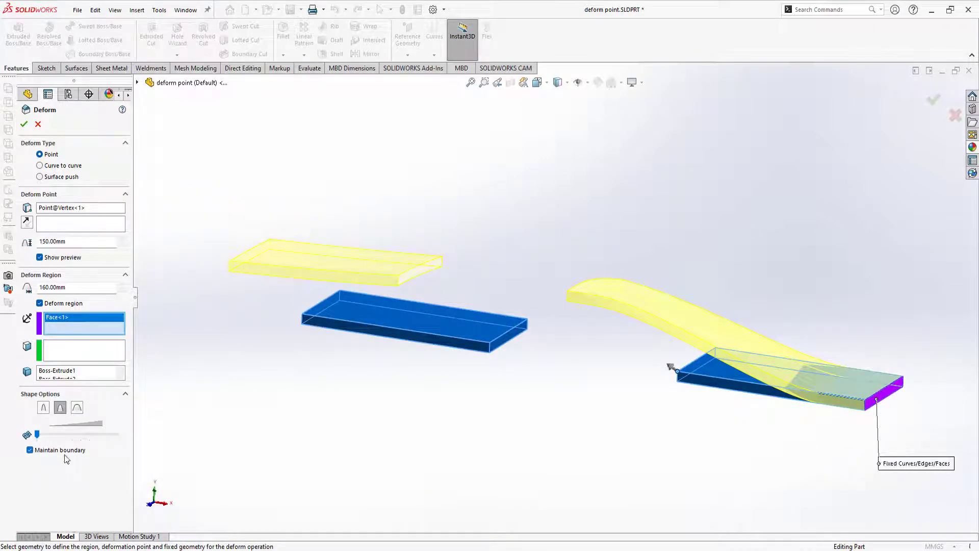
mouse_move(523, 374)
middle_down()
mouse_move(573, 385)
mouse_move(549, 389)
middle_up()
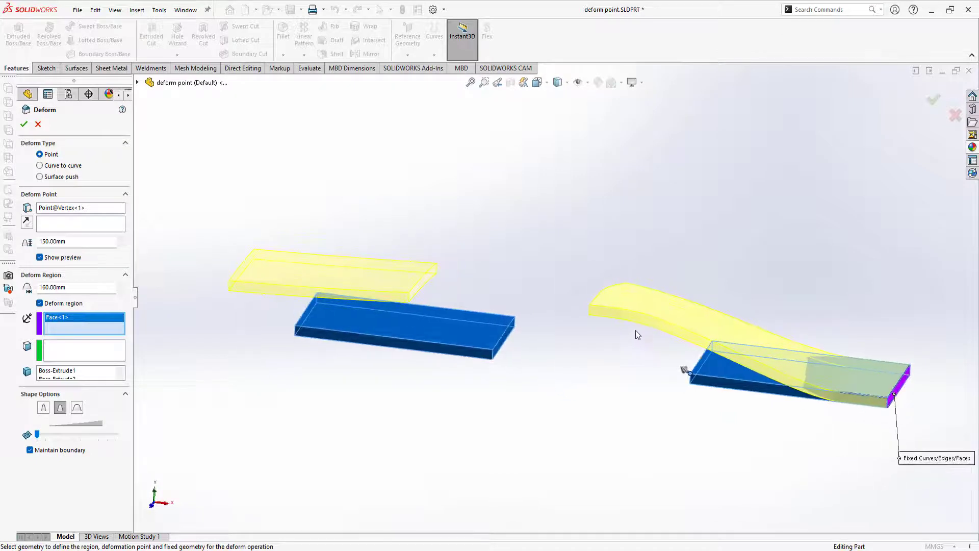
mouse_move(499, 325)
middle_down()
mouse_move(526, 294)
mouse_move(555, 323)
mouse_move(576, 299)
mouse_move(577, 319)
mouse_move(504, 294)
middle_up()
mouse_move(386, 312)
middle_down()
mouse_move(416, 258)
mouse_move(461, 277)
middle_up()
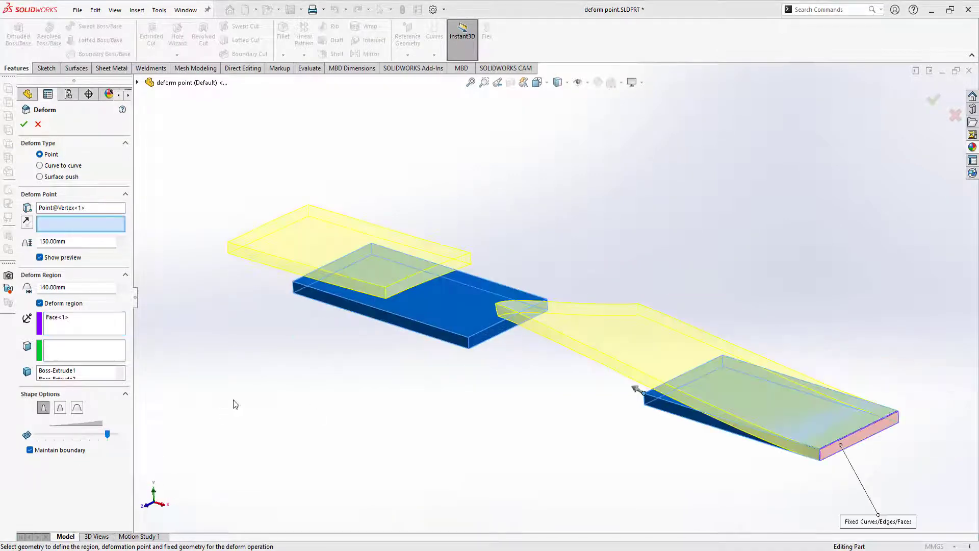
Step: Turn off Maintain boundary, set a plate edge as direction, and fix the upper plate's end face
click(30, 450)
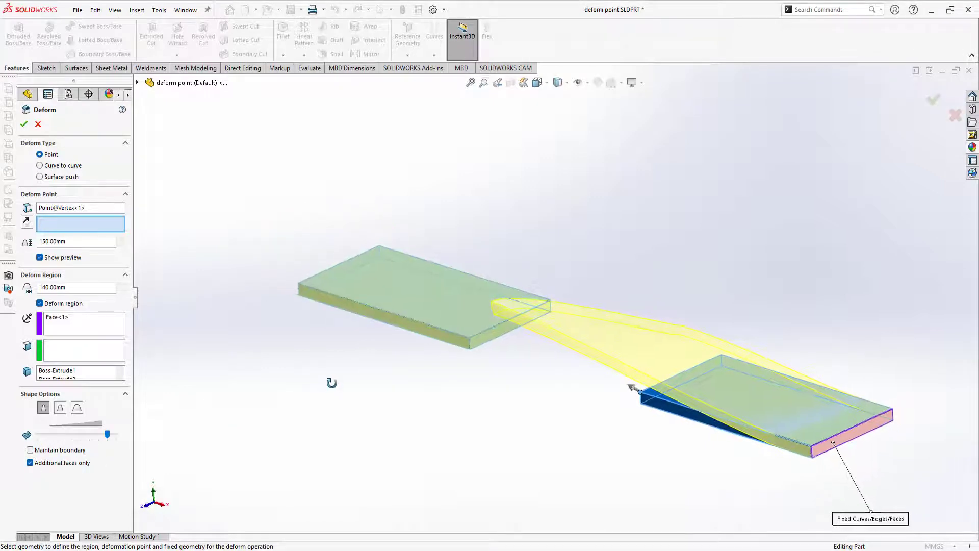
middle_drag(331, 384, 336, 384)
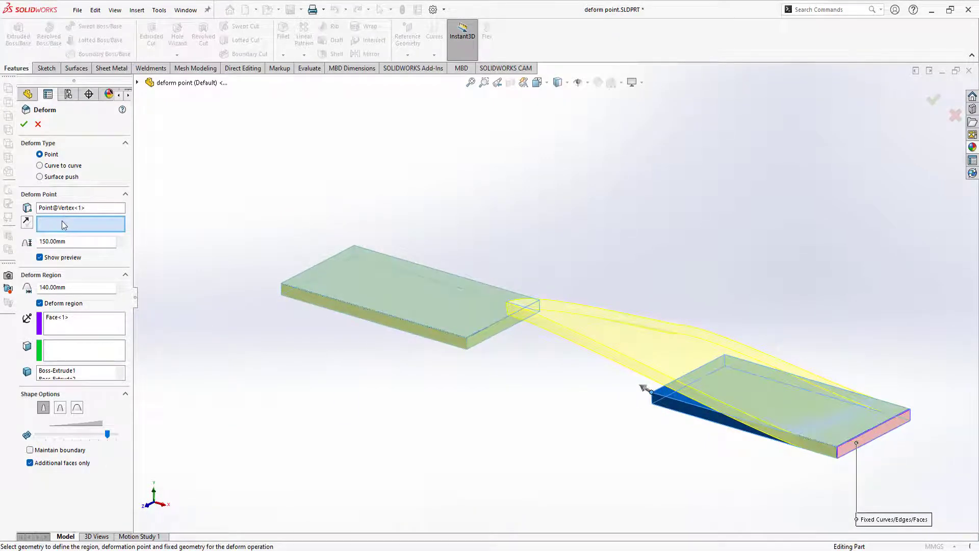
click(662, 391)
middle_drag(645, 376, 600, 384)
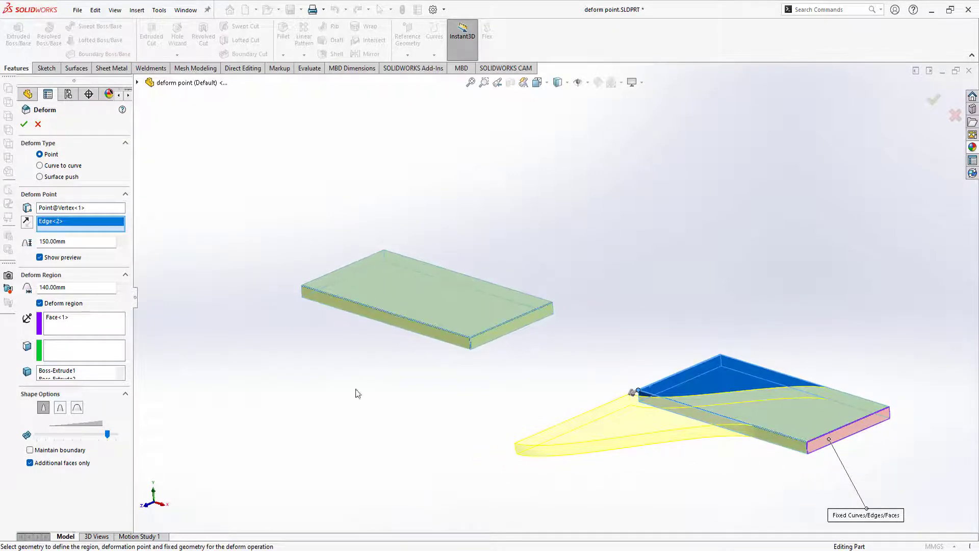
click(74, 327)
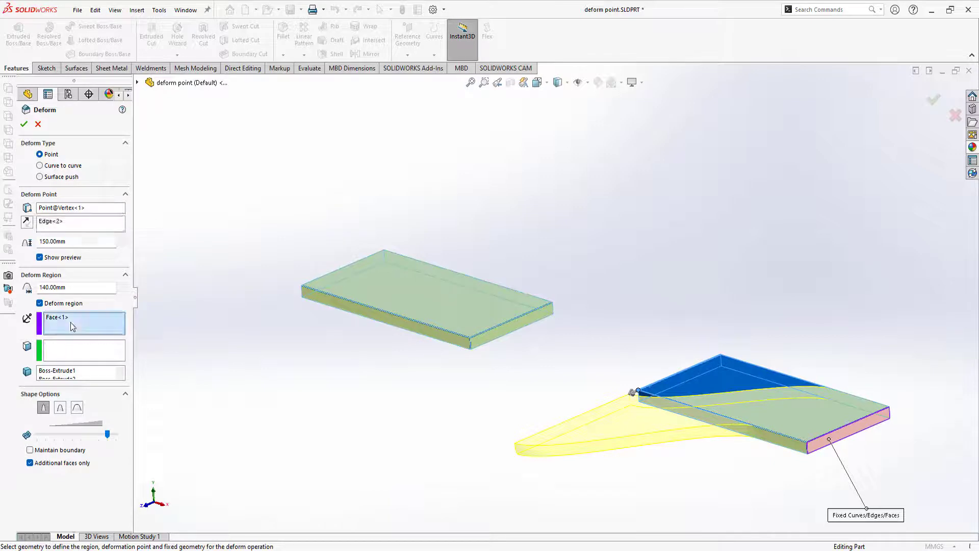
click(494, 332)
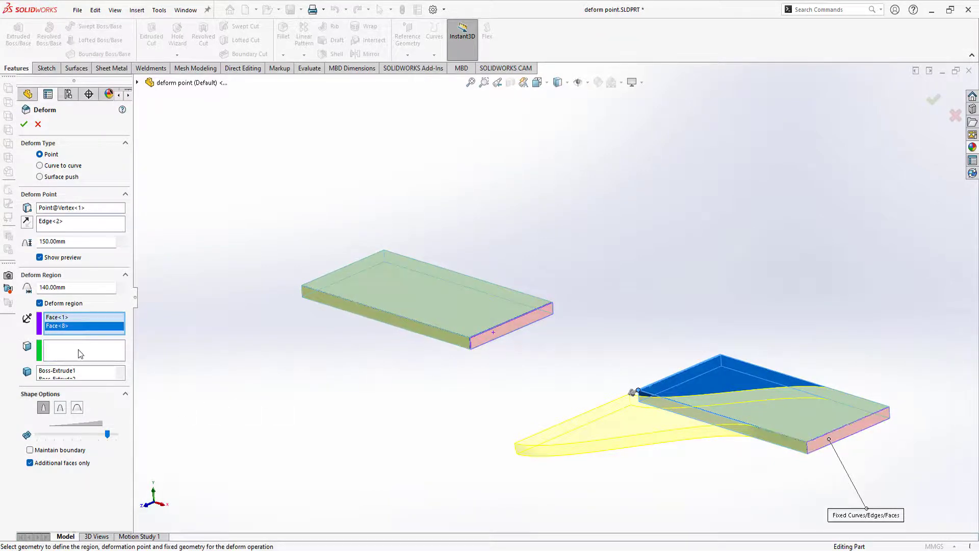
Step: Limit the deform to the upper plate's top and front faces and the lower plate's front face
click(80, 353)
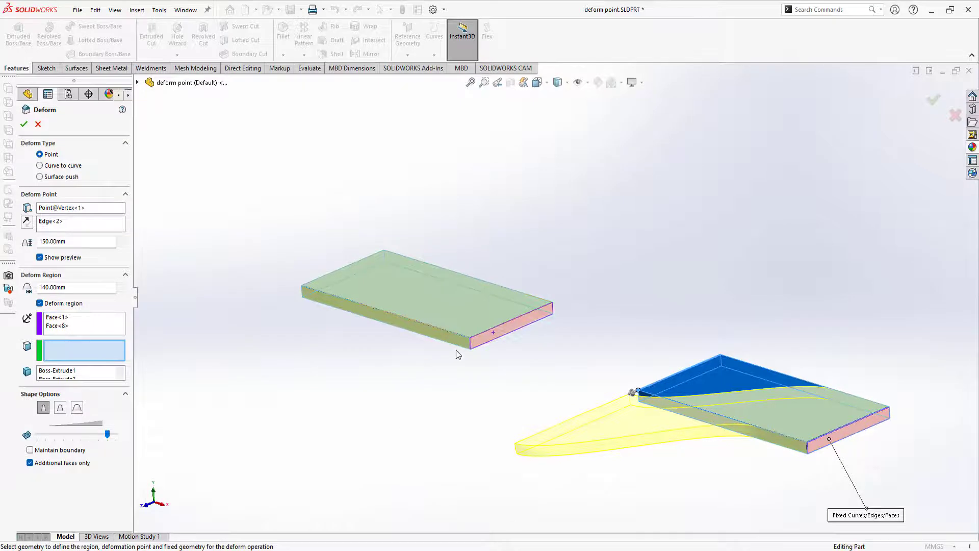
click(466, 325)
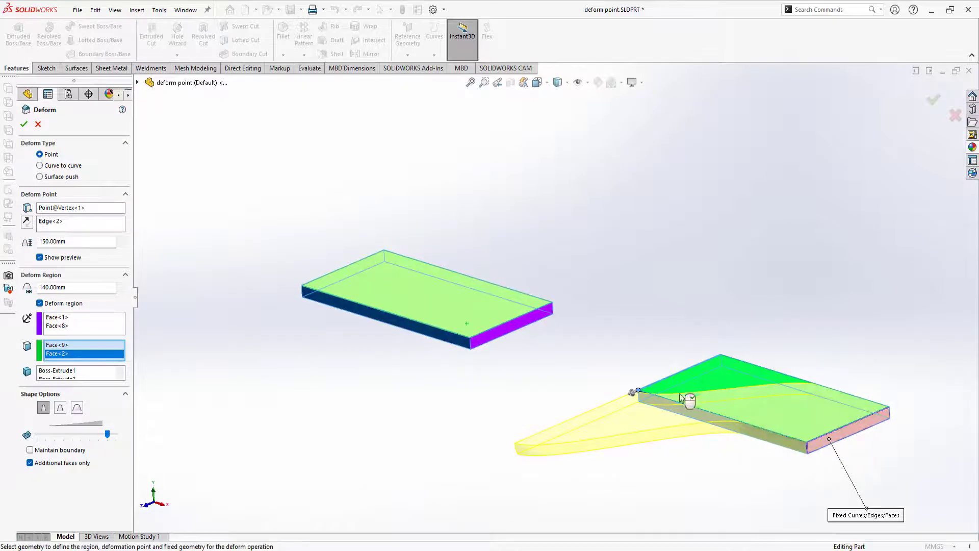
click(459, 341)
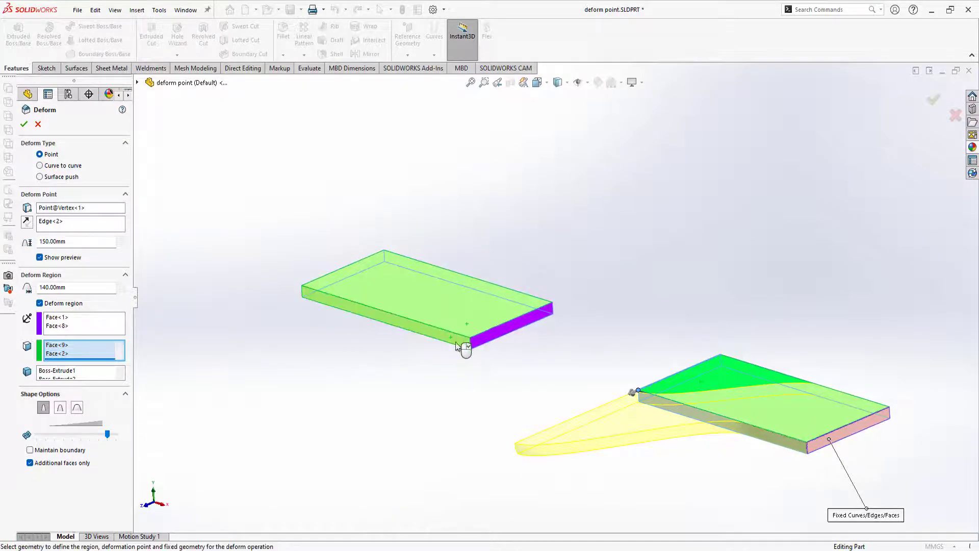
click(667, 403)
scroll(669, 403, down, 2)
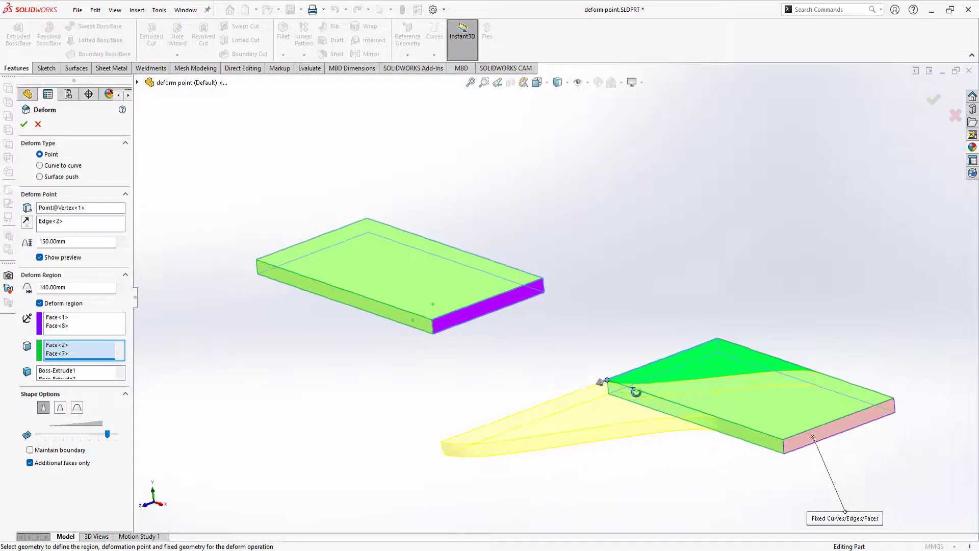
Step: Replace the deform direction with Edge<4>
right_click(86, 224)
click(127, 223)
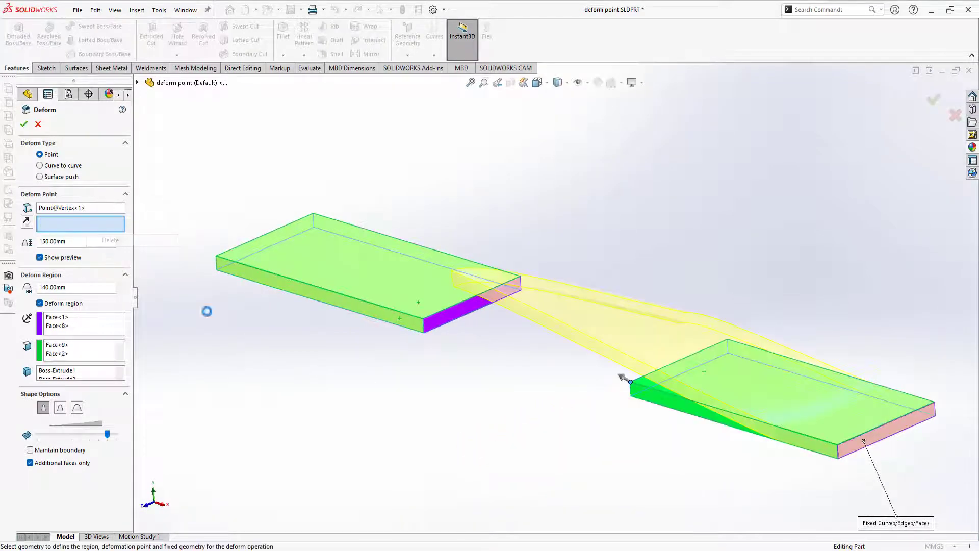
click(656, 391)
mouse_move(555, 384)
middle_down()
mouse_move(537, 406)
mouse_move(545, 374)
mouse_move(509, 350)
mouse_move(525, 373)
middle_up()
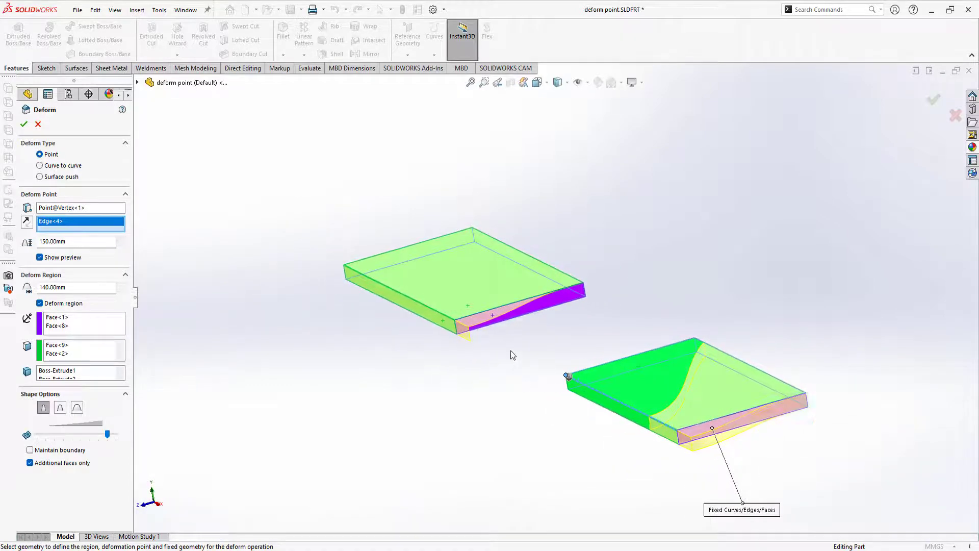
Step: Clear fixed faces Face<9> and Face<2> and the Boss-Extrude1 body selection
scroll(464, 308, down, 5)
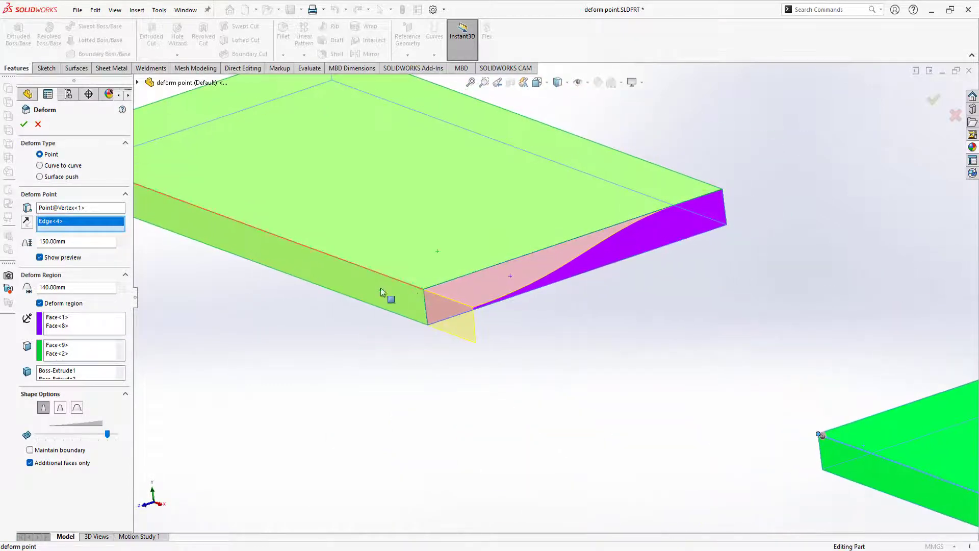
scroll(432, 312, up, 3)
scroll(481, 312, up, 3)
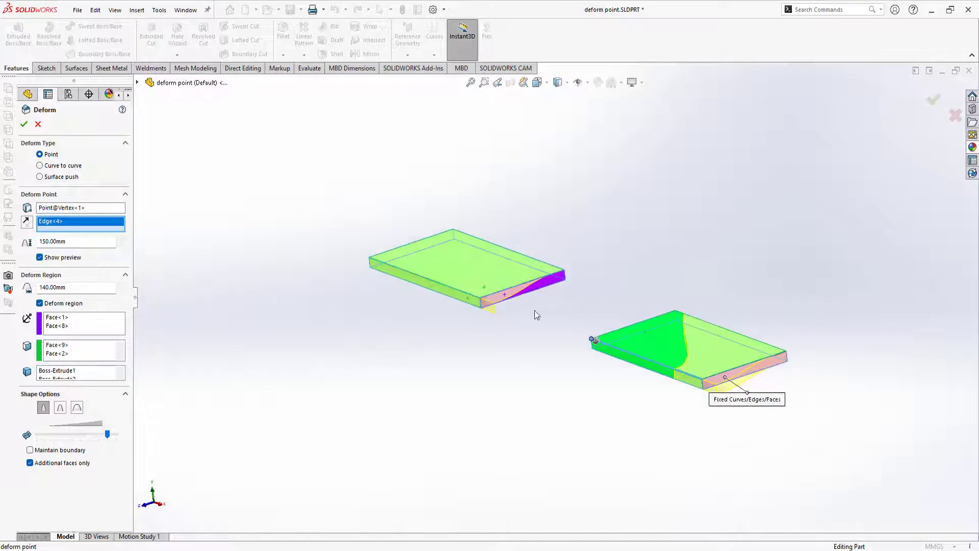
scroll(536, 315, down, 1)
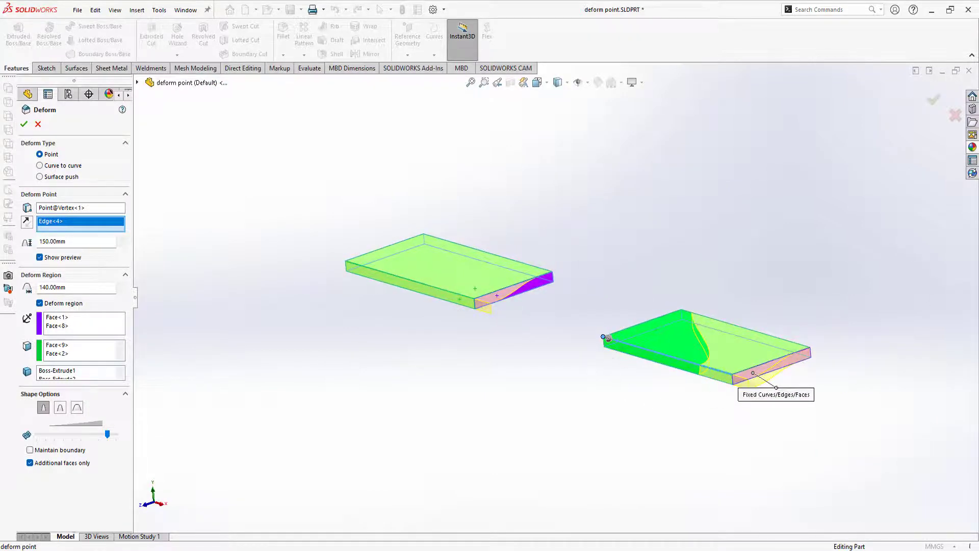
scroll(546, 313, down, 2)
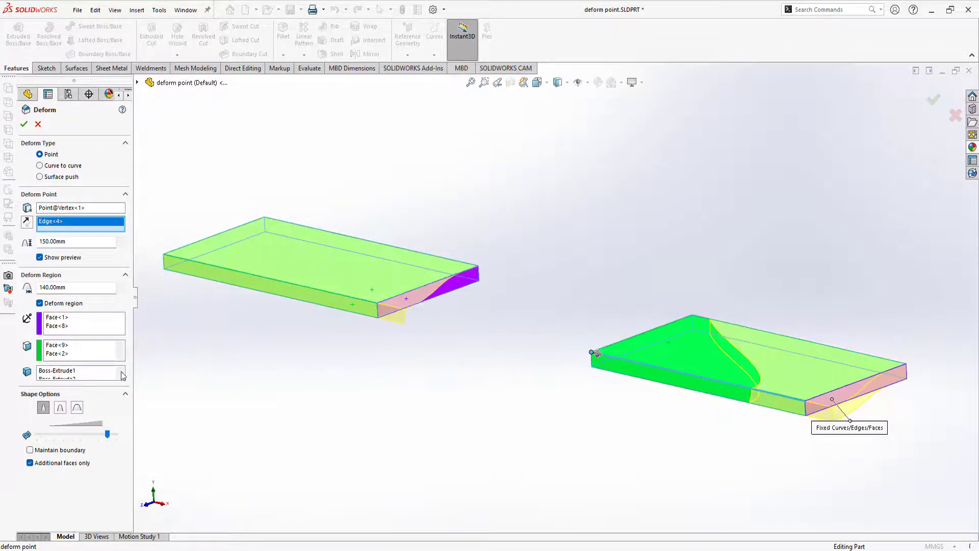
right_click(57, 351)
click(85, 359)
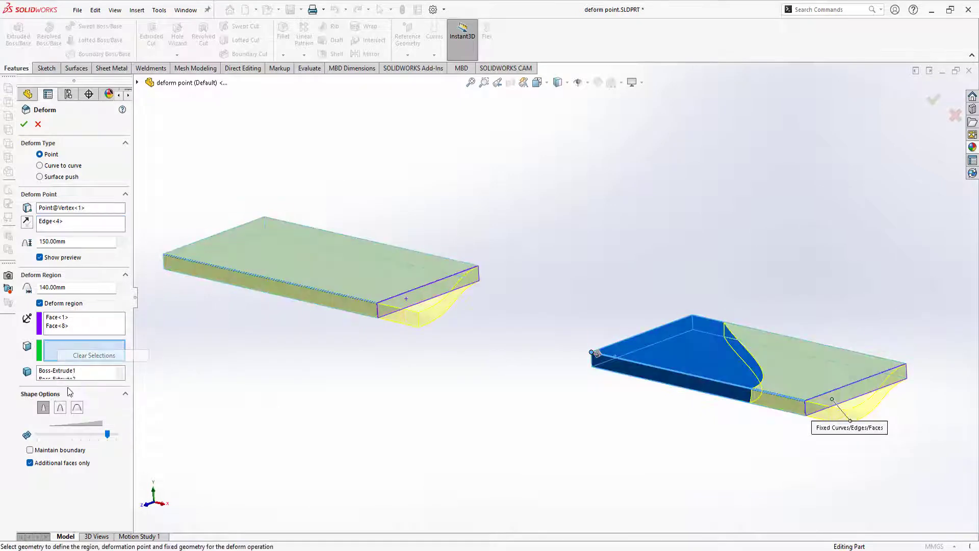
right_click(61, 374)
click(98, 378)
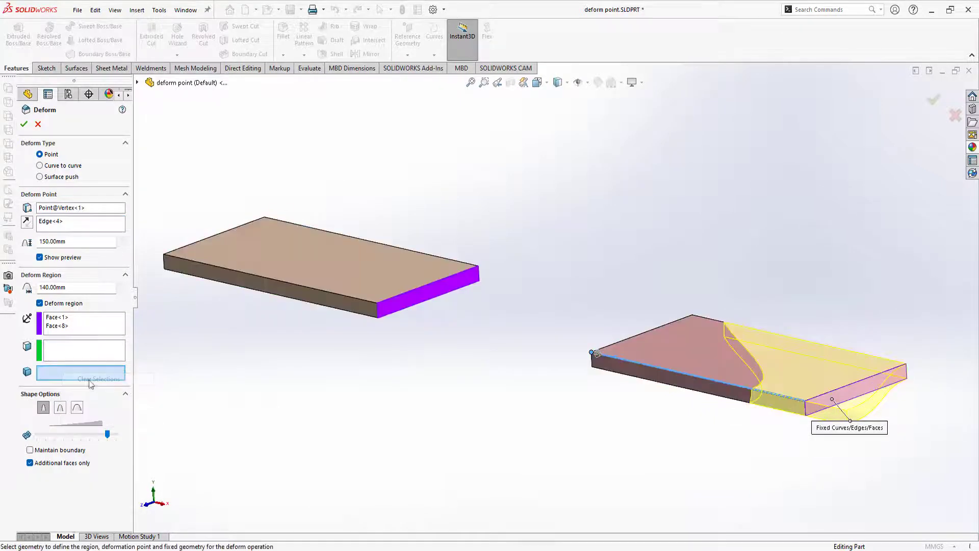
Step: Re-enable Maintain boundary and clear Edge<4> as the deform direction
click(30, 449)
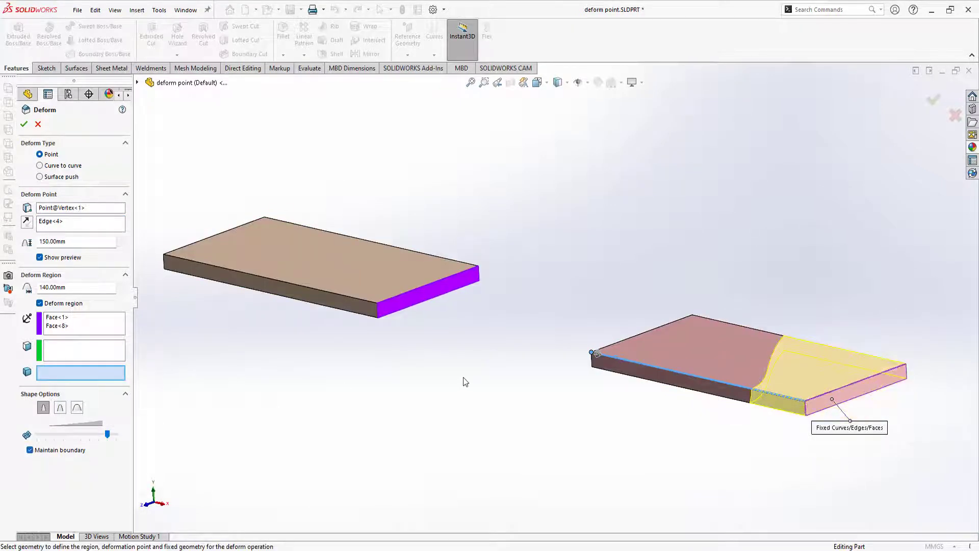
scroll(510, 319, up, 2)
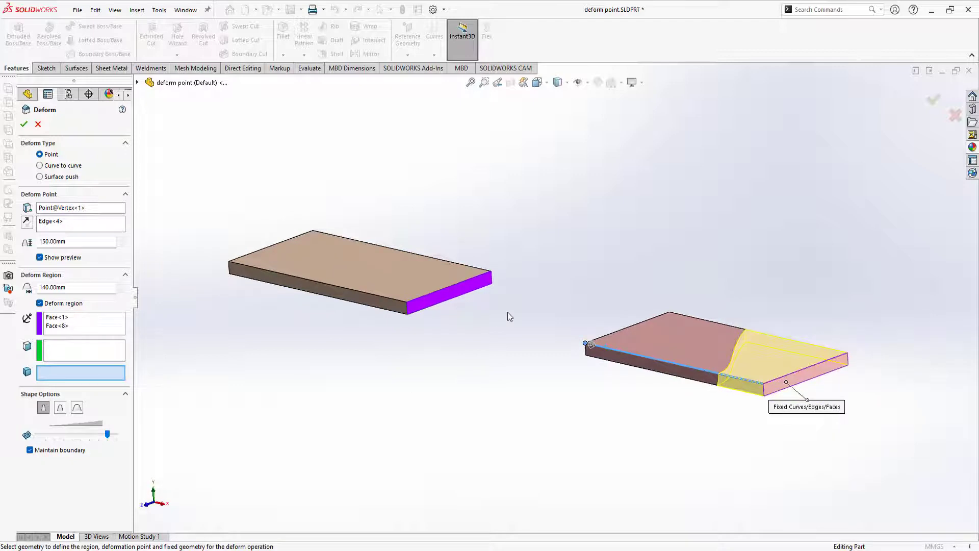
right_click(63, 228)
click(87, 233)
mouse_move(365, 312)
middle_down()
mouse_move(494, 332)
mouse_move(497, 316)
mouse_move(437, 308)
middle_up()
Step: Remove Face<8> and Face<1> from the deform region
right_click(61, 328)
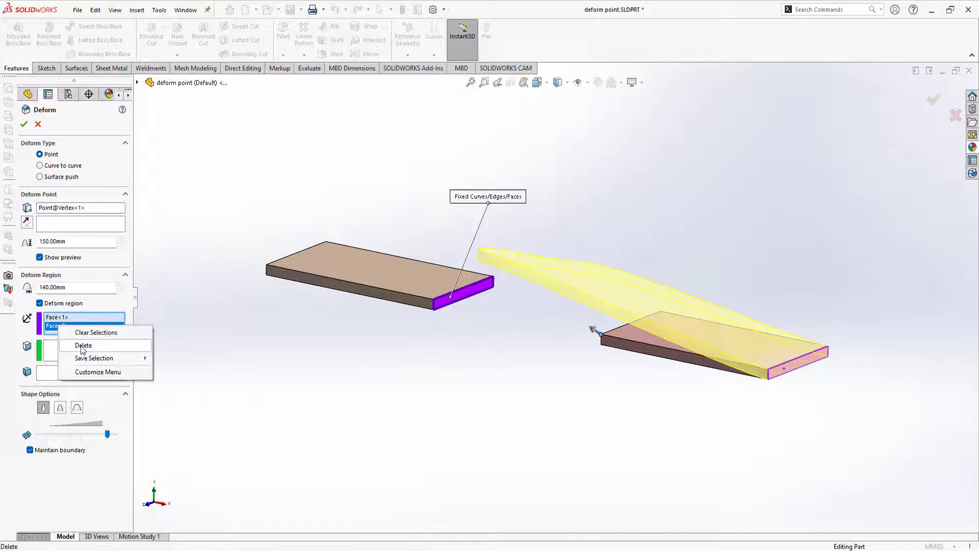
click(82, 343)
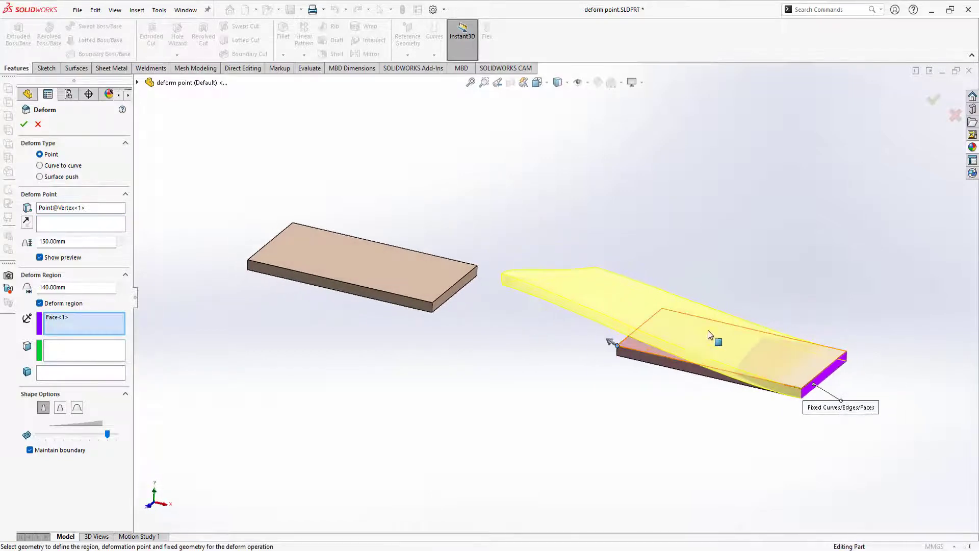
scroll(707, 329, down, 2)
right_click(60, 317)
click(81, 331)
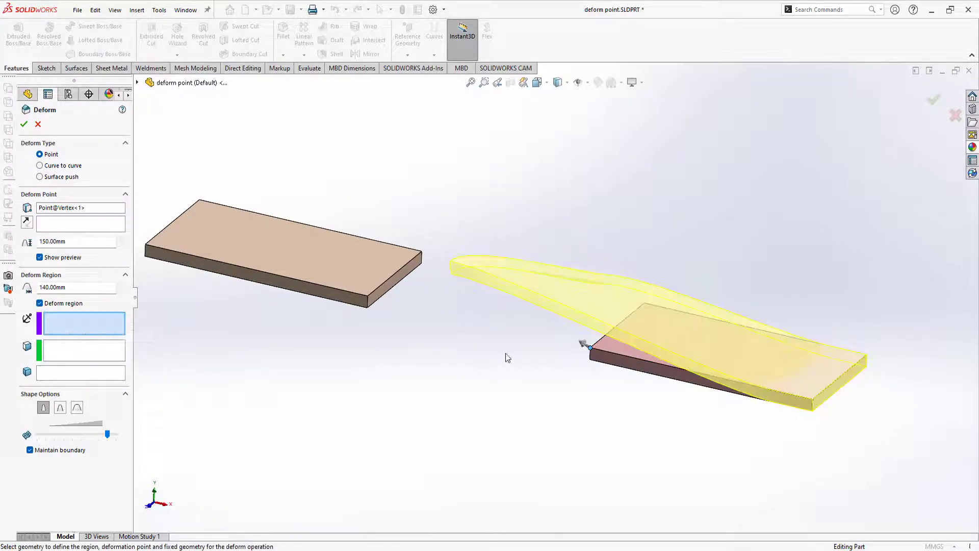
mouse_move(506, 352)
middle_down()
mouse_move(564, 357)
mouse_move(525, 333)
mouse_move(534, 350)
mouse_move(498, 398)
mouse_move(314, 437)
middle_up()
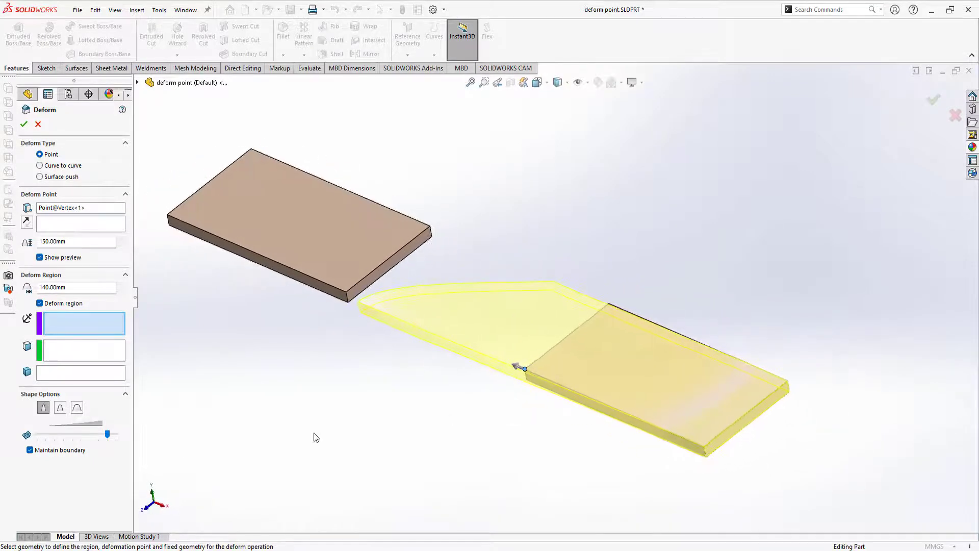
Step: Use the third shape profile with the slider at its minimum and accept Deform1
click(44, 409)
click(59, 410)
mouse_move(388, 357)
middle_down()
mouse_move(507, 364)
mouse_move(394, 374)
middle_up()
click(75, 410)
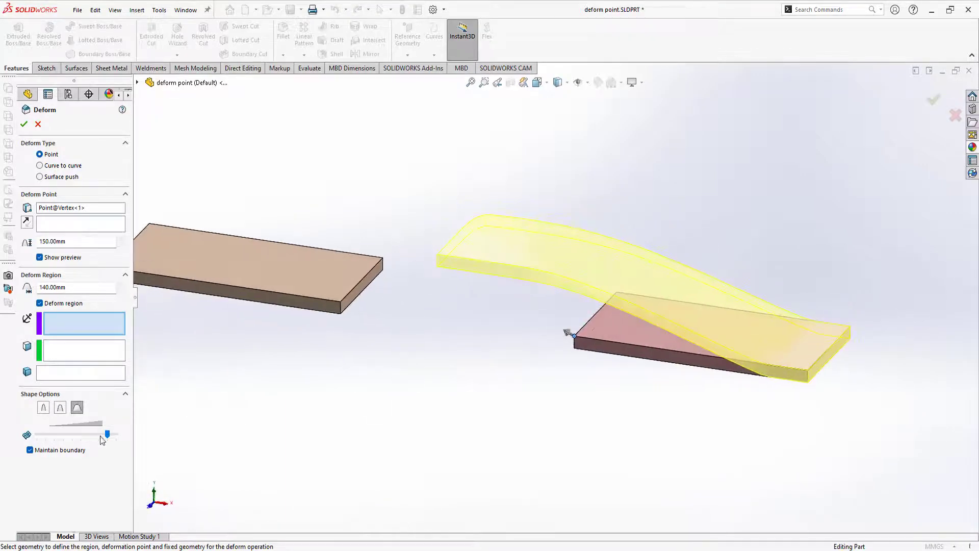
drag(102, 440, 104, 434)
drag(49, 438, 34, 438)
mouse_move(287, 402)
middle_down()
mouse_move(459, 332)
mouse_move(404, 354)
mouse_move(502, 267)
mouse_move(518, 274)
mouse_move(507, 280)
mouse_move(534, 270)
mouse_move(510, 294)
middle_up()
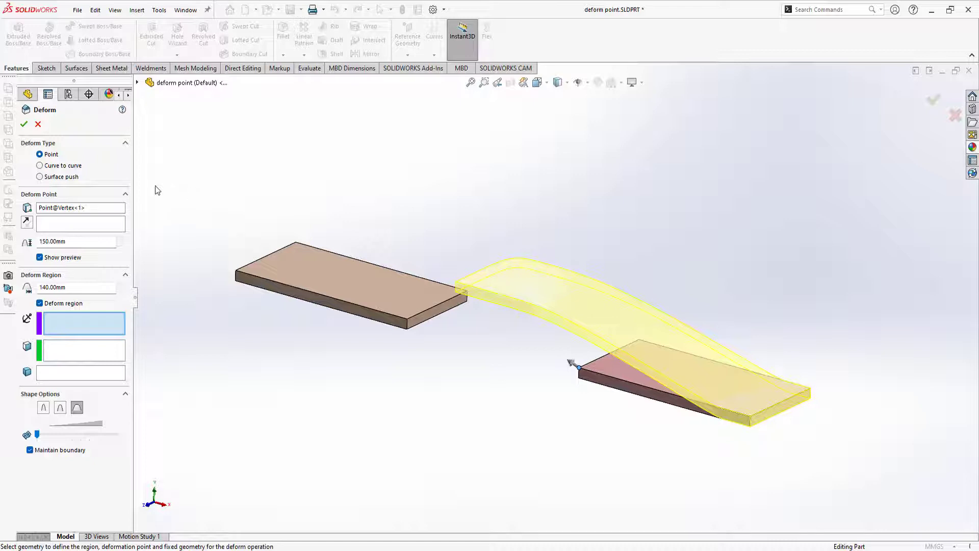
click(23, 125)
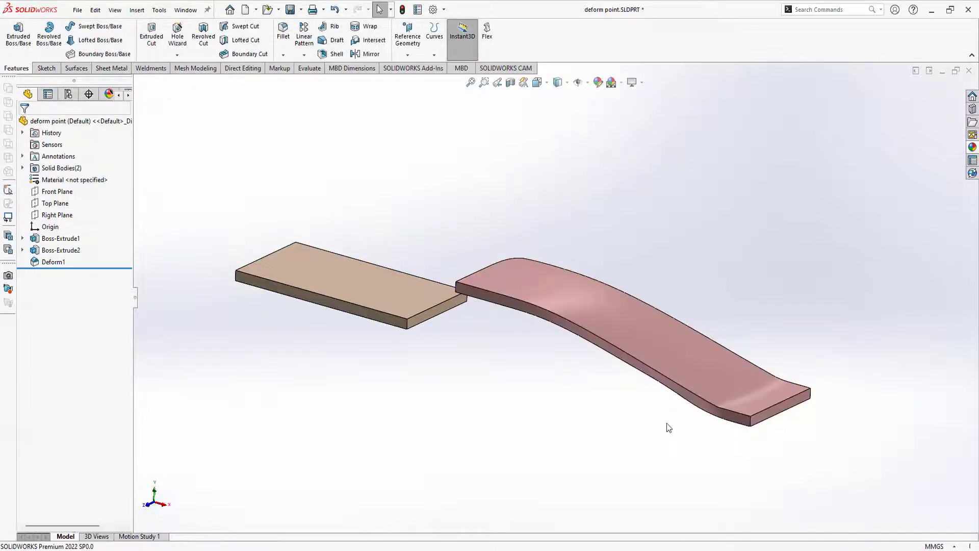
Step: Start a Deform feature via Insert > Features in the deform curve part
middle_drag(634, 356, 655, 368)
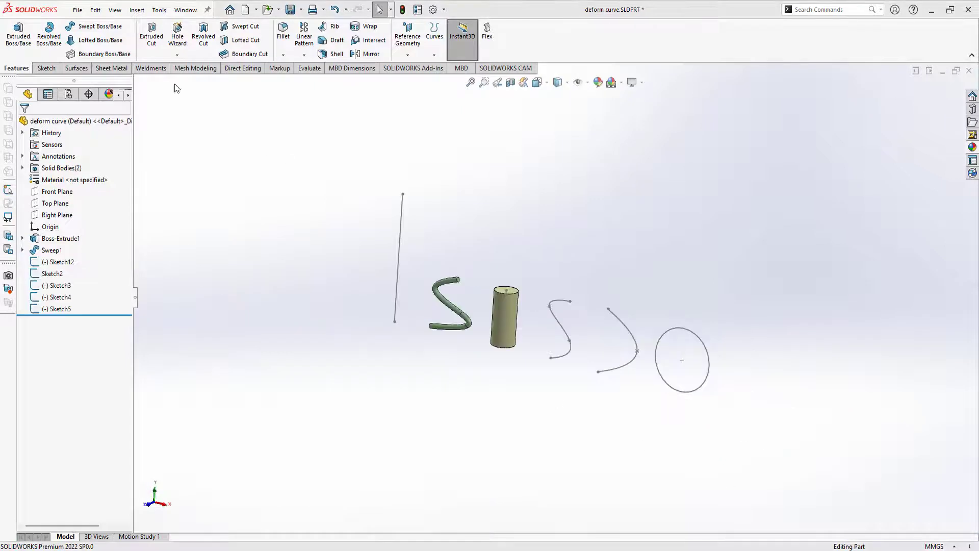
click(137, 10)
mouse_move(154, 53)
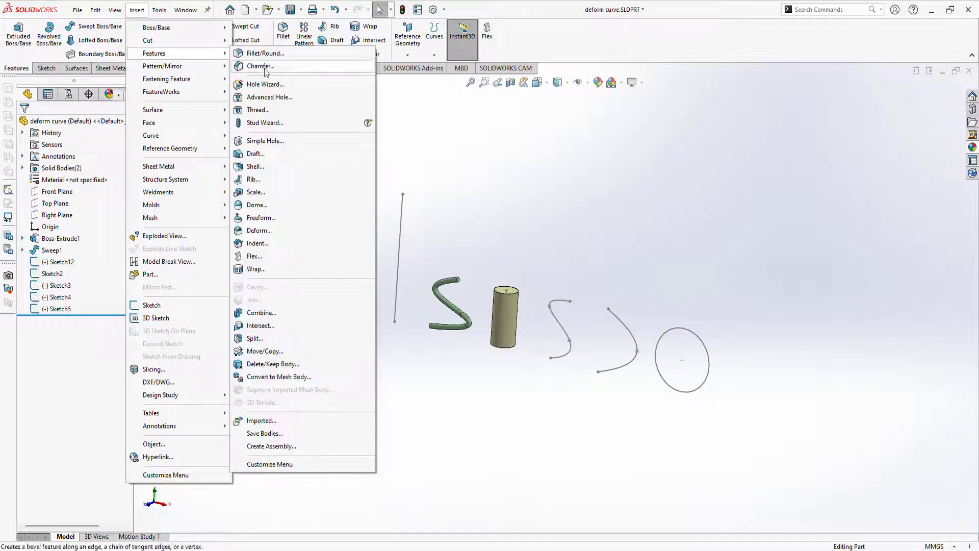
click(254, 231)
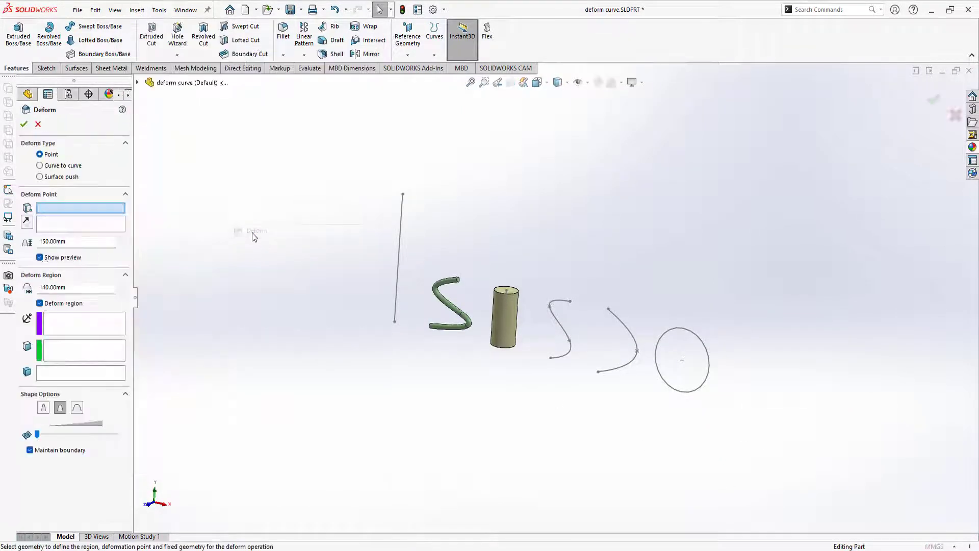
Step: Switch the Deform type to Curve to curve and inspect the tube, cylinder and sketch curves
click(40, 166)
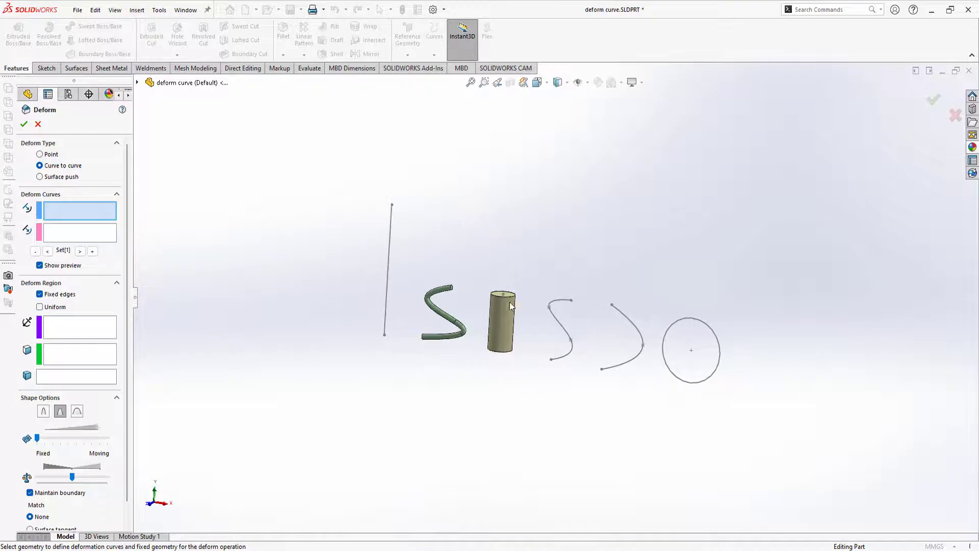
scroll(510, 304, down, 2)
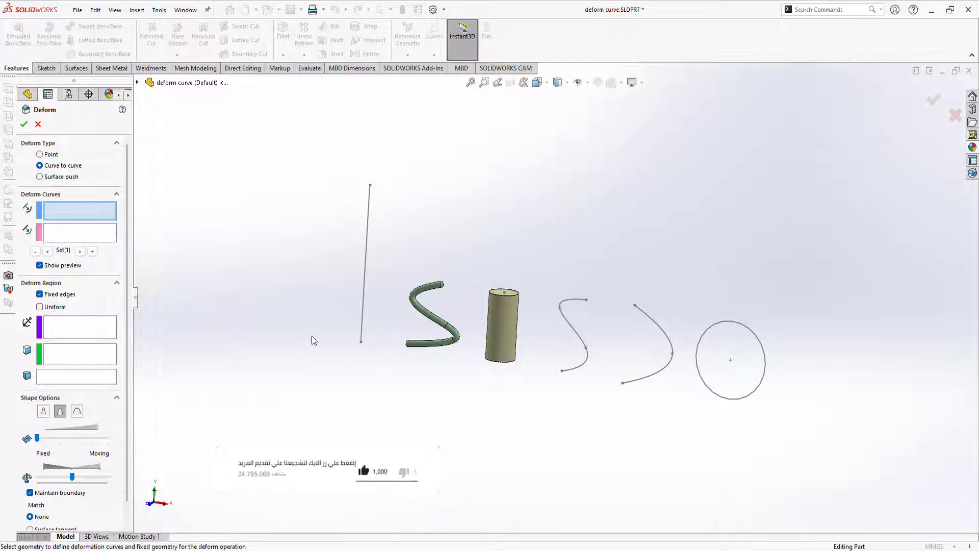
scroll(524, 343, down, 5)
scroll(552, 332, down, 2)
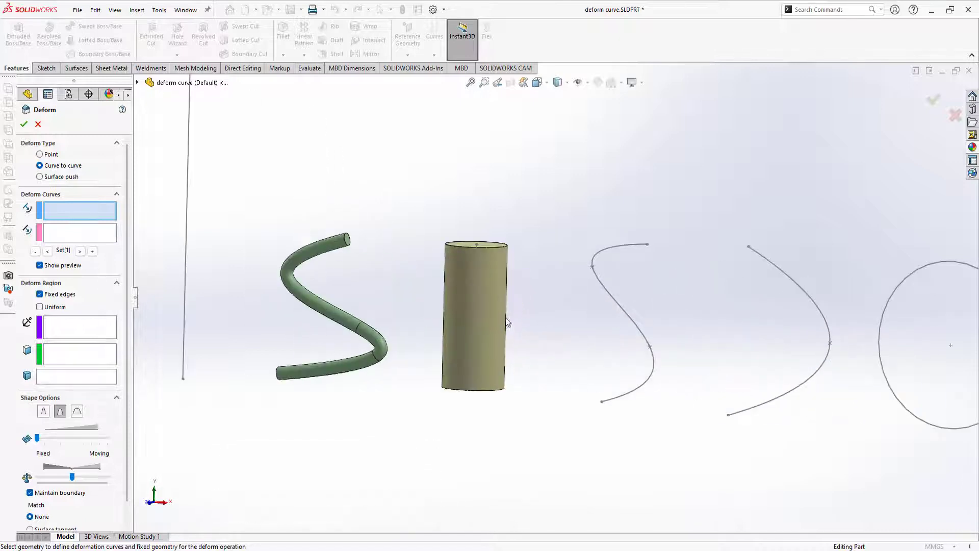
scroll(505, 321, down, 1)
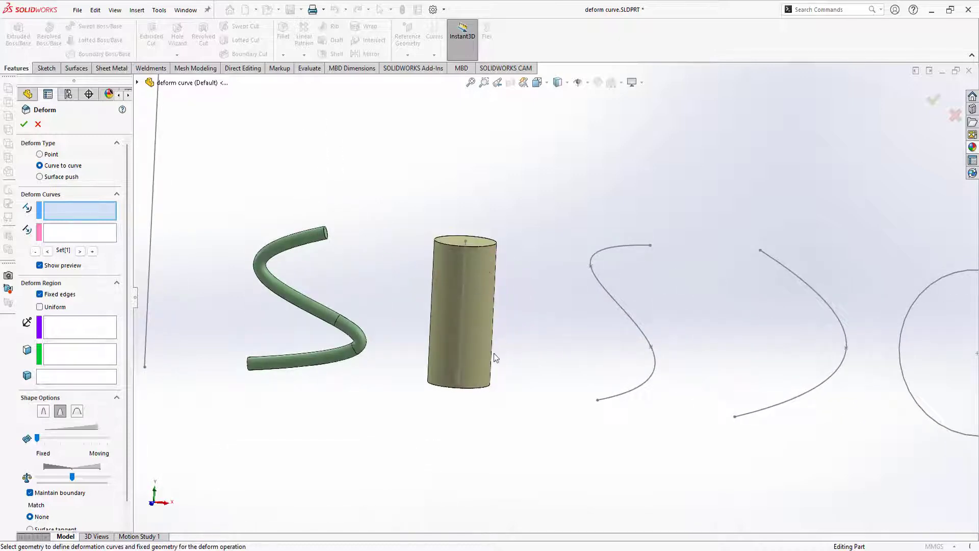
mouse_move(494, 353)
middle_down()
mouse_move(494, 306)
mouse_move(575, 298)
mouse_move(479, 236)
middle_up()
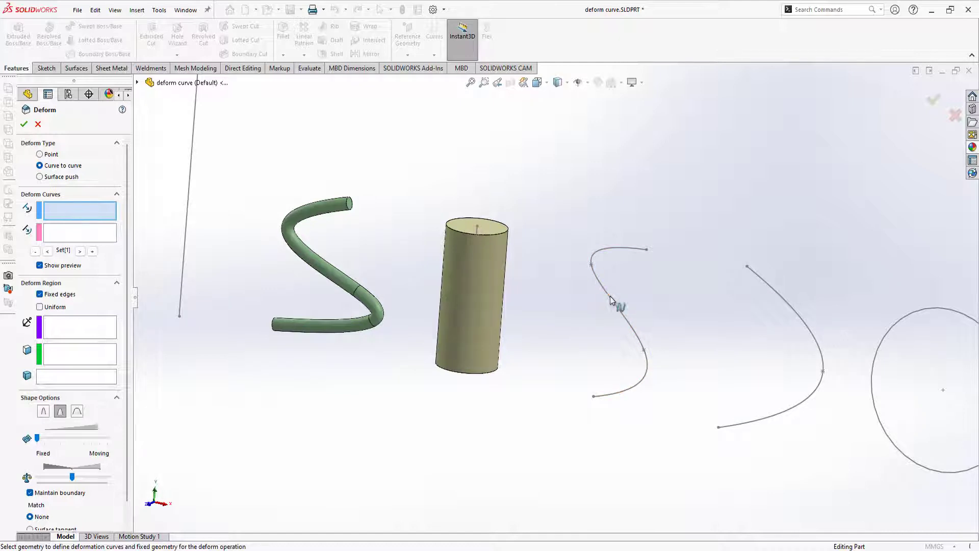
mouse_move(532, 296)
middle_down()
mouse_move(520, 317)
mouse_move(475, 246)
middle_up()
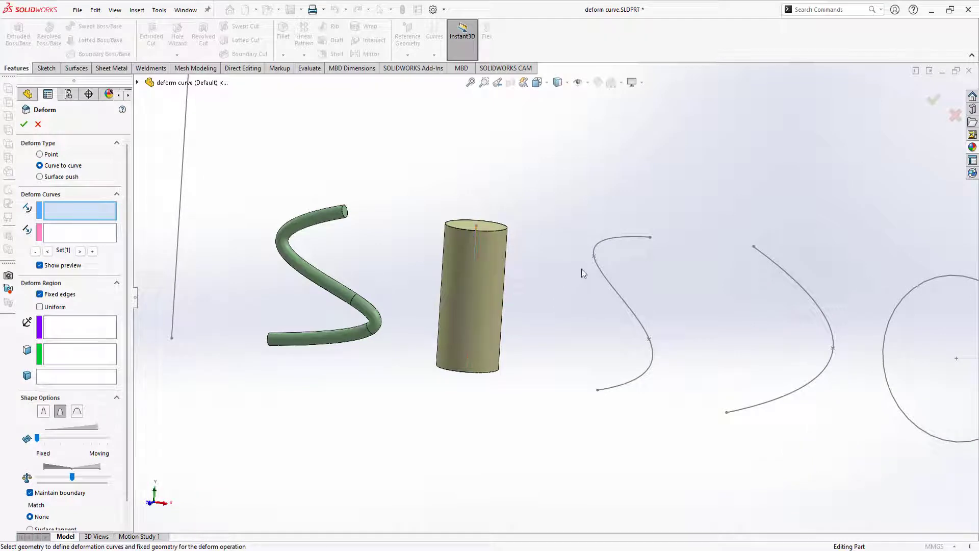
middle_drag(523, 270, 482, 322)
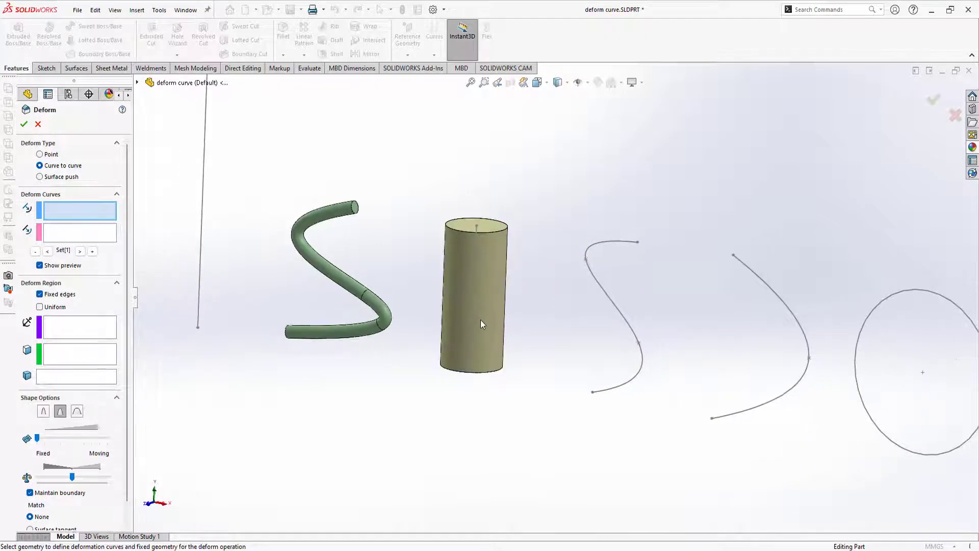
scroll(357, 264, up, 3)
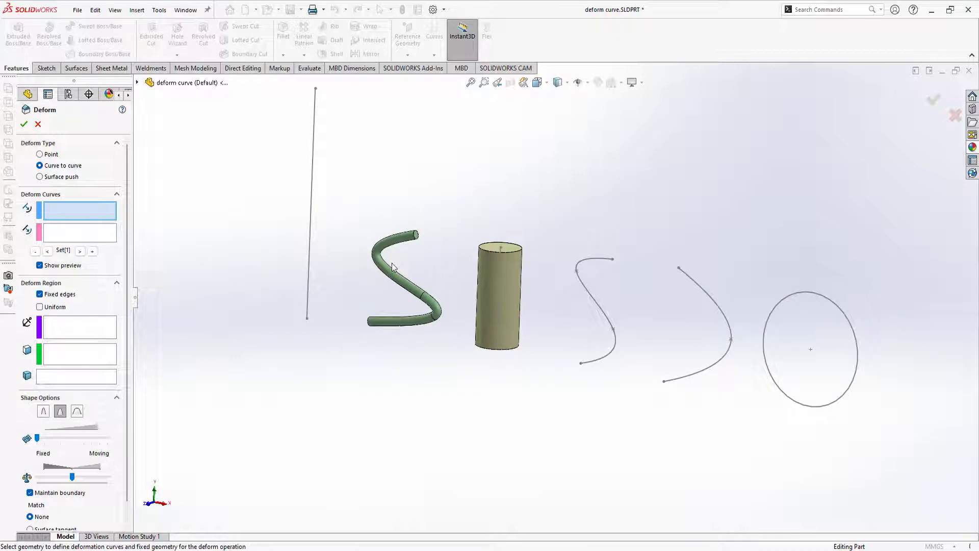
scroll(392, 275, down, 3)
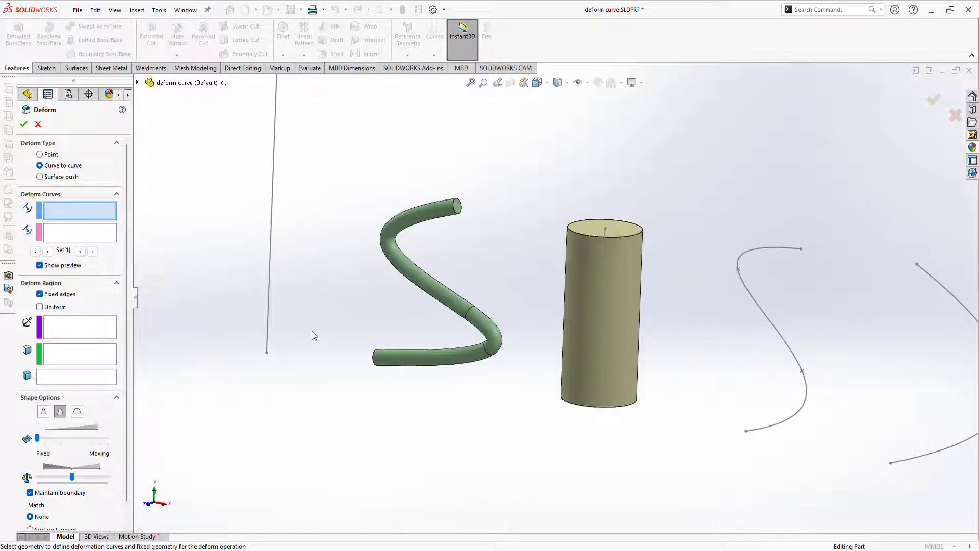
scroll(704, 306, up, 3)
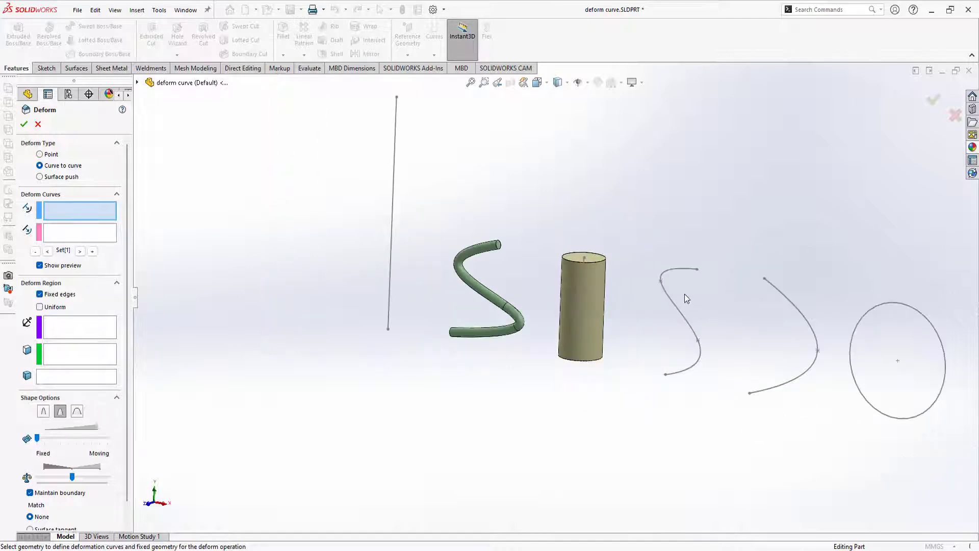
scroll(641, 274, down, 1)
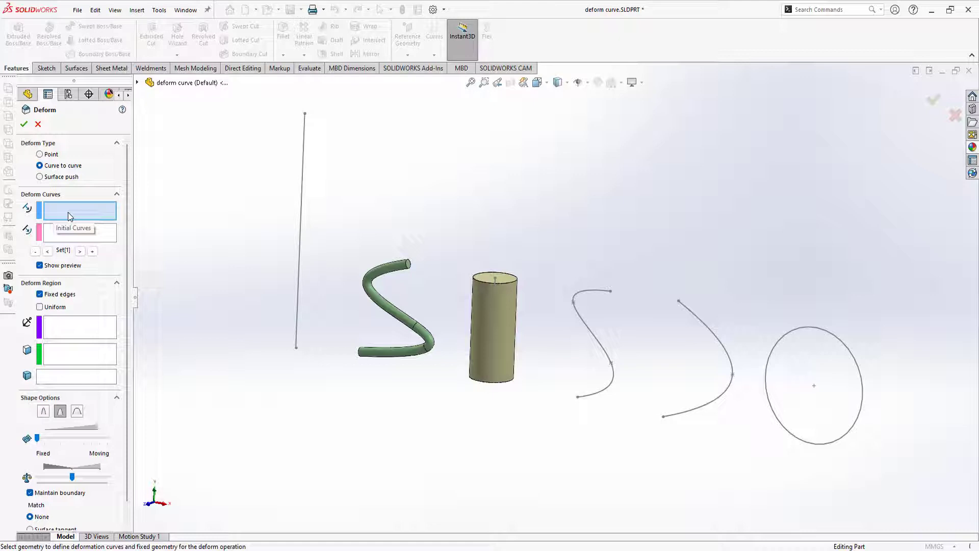
Step: Map initial curve Line1@Sketch2 onto target Spline1@Sketch3 and turn off Fixed edges
click(494, 295)
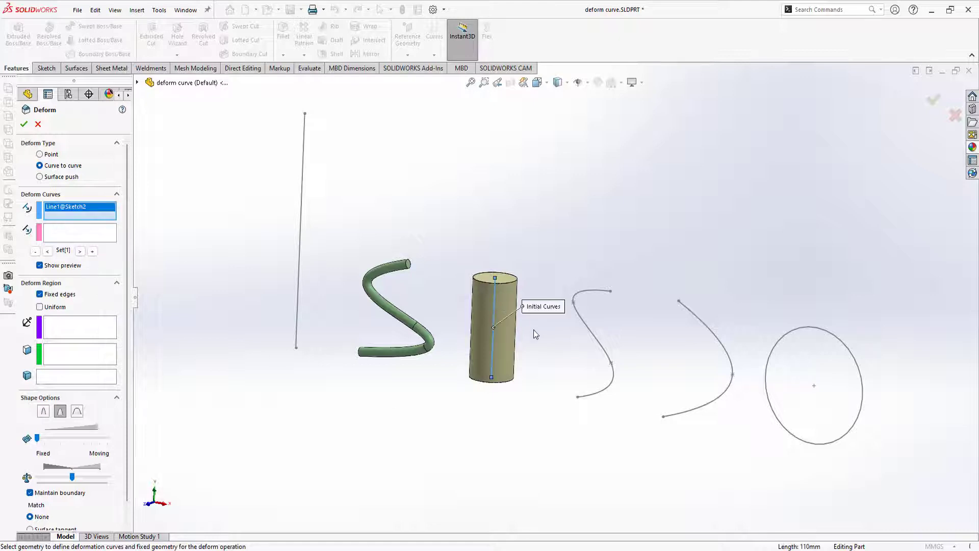
middle_drag(533, 334, 515, 331)
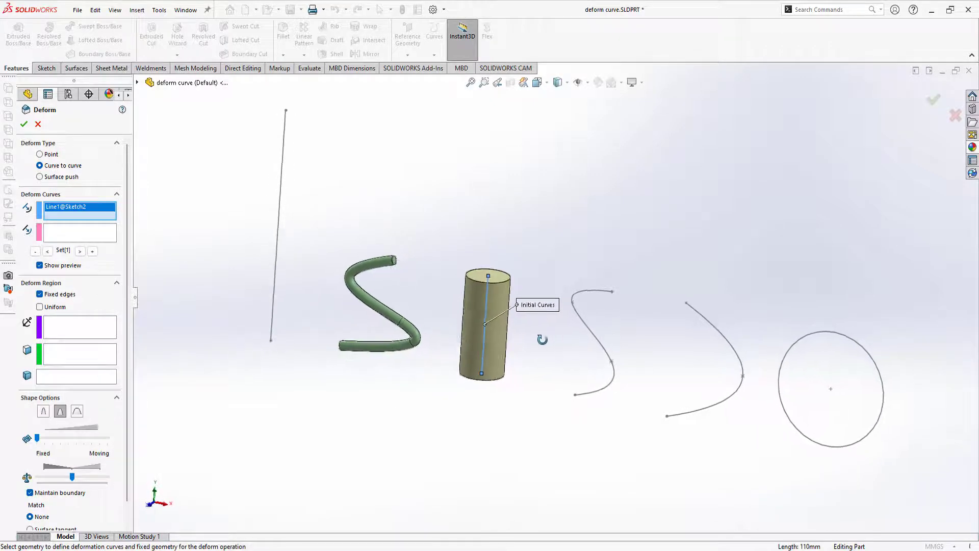
click(58, 238)
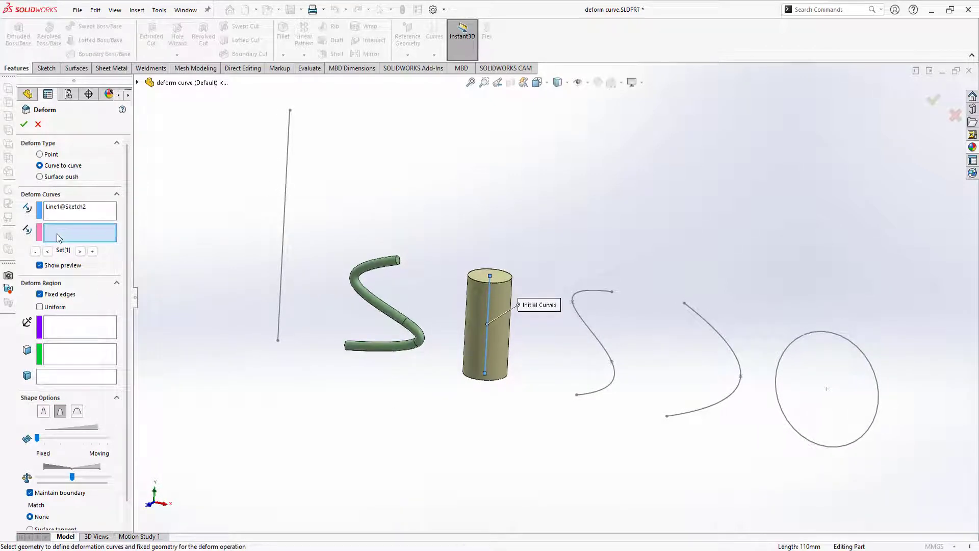
click(584, 322)
middle_drag(585, 323, 548, 334)
middle_drag(549, 341, 394, 415)
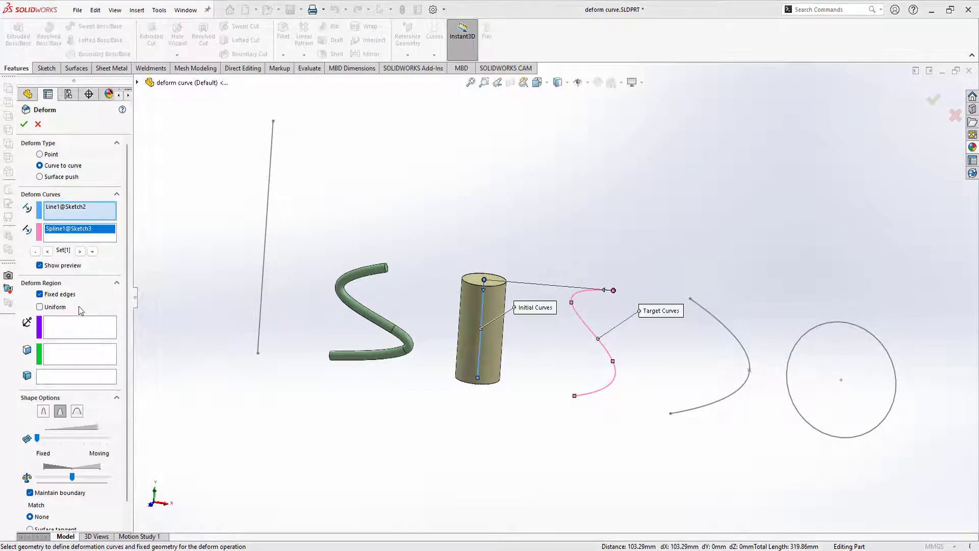
click(40, 295)
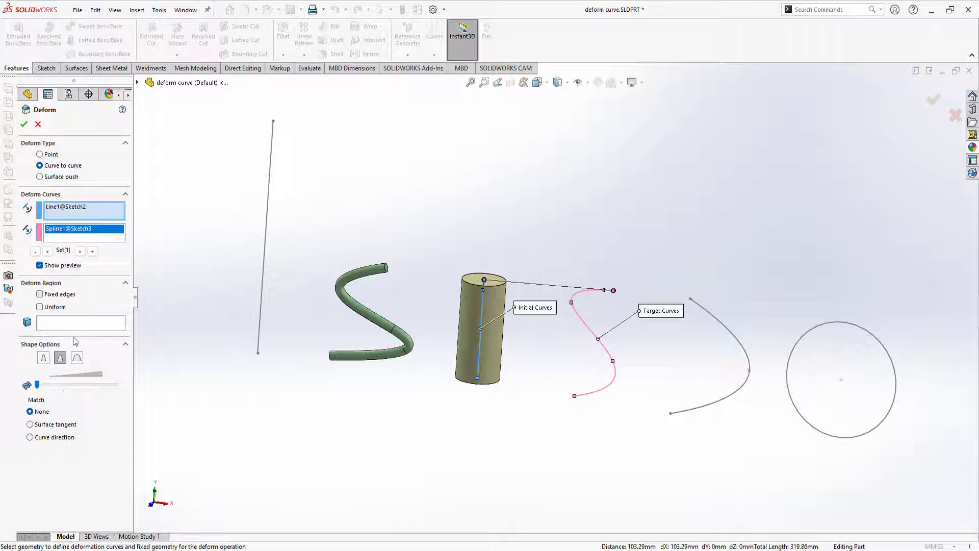
click(62, 325)
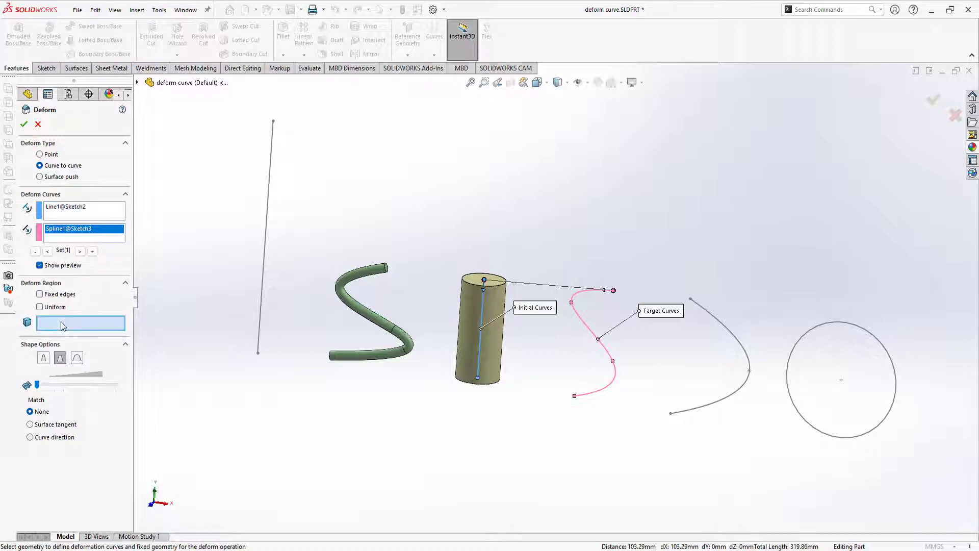
Step: Deform the cylinder Boss-Extrude1 using the third shape option, previewing an S tube
click(490, 346)
mouse_move(492, 349)
middle_down()
mouse_move(570, 347)
mouse_move(581, 330)
middle_up()
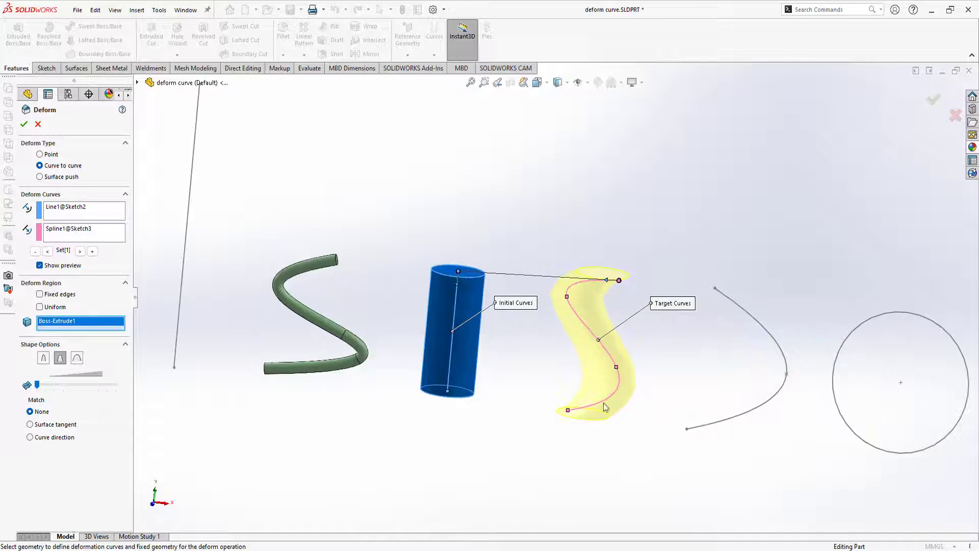
mouse_move(585, 369)
middle_down()
mouse_move(576, 366)
mouse_move(580, 397)
middle_up()
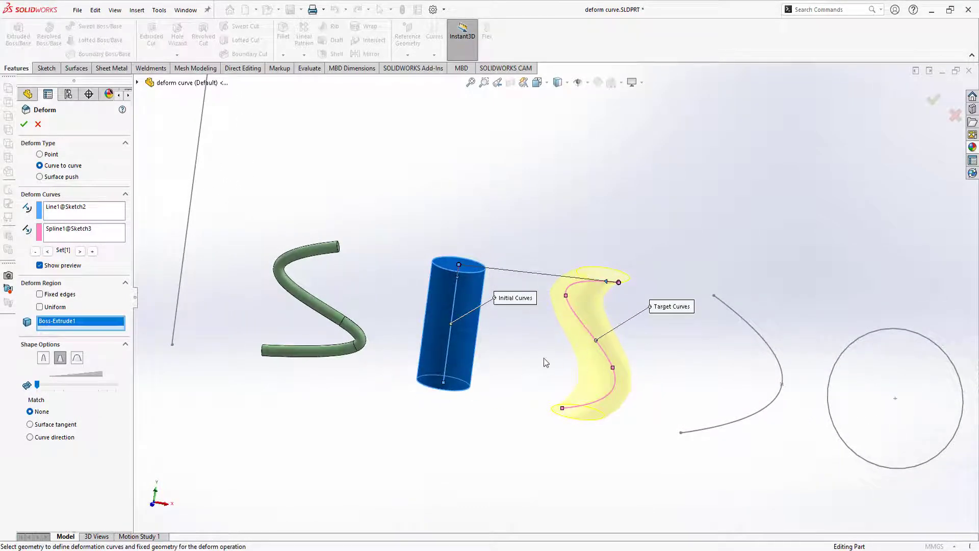
click(44, 358)
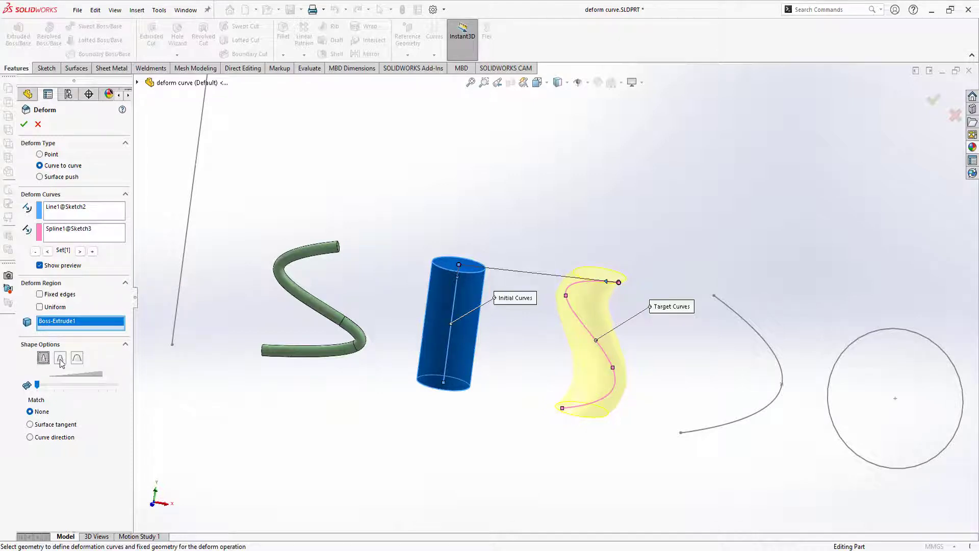
click(60, 358)
click(77, 359)
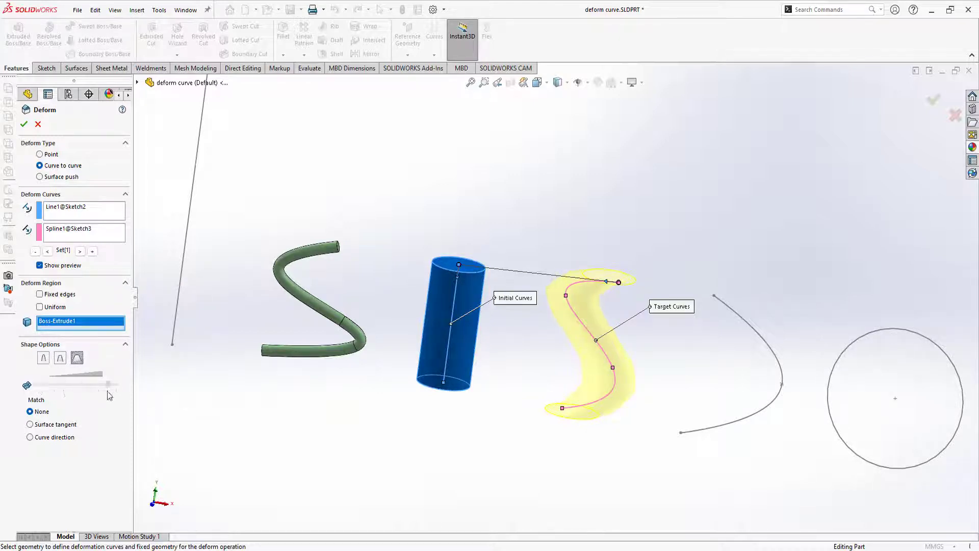
middle_drag(489, 398, 427, 384)
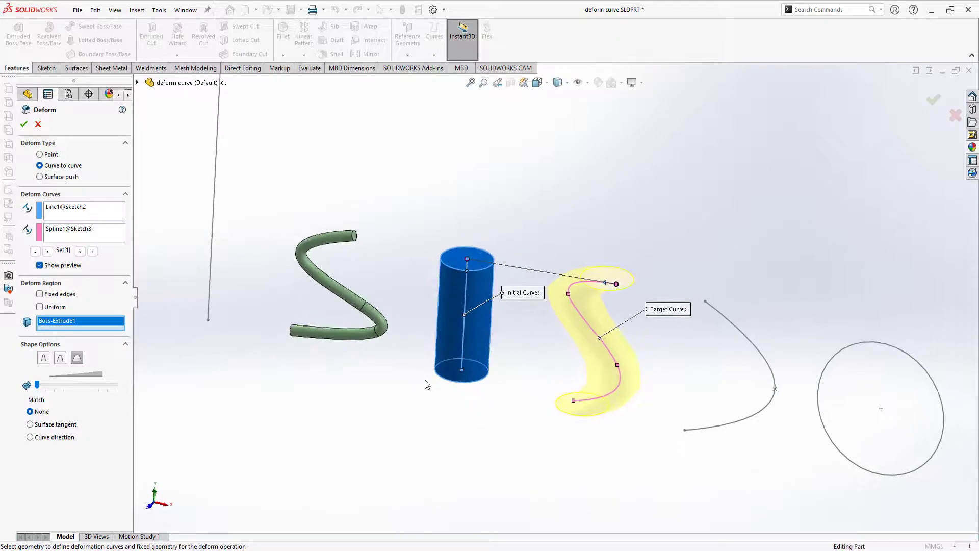
scroll(565, 326, down, 2)
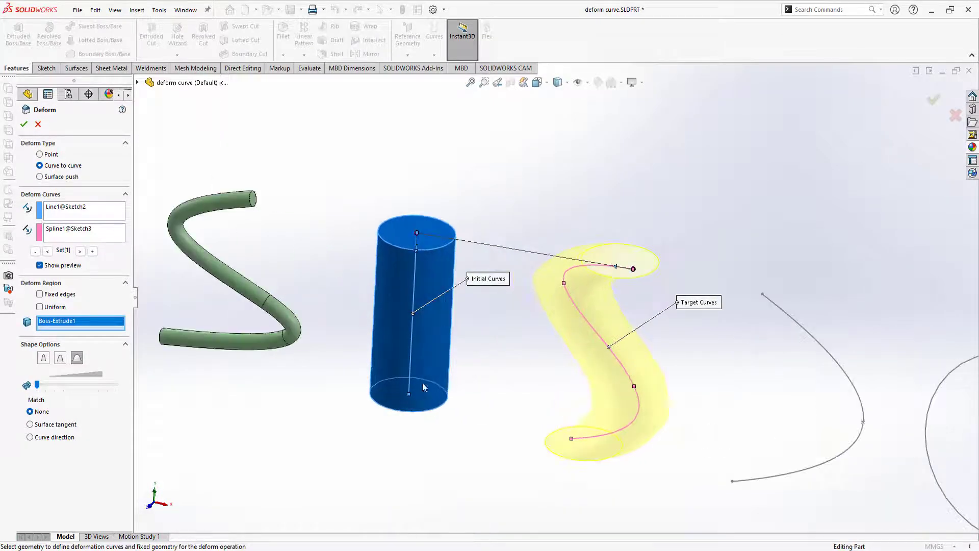
Step: Compare Surface tangent and Curve direction end matching, settling on Curve direction
mouse_move(452, 420)
middle_down()
mouse_move(466, 372)
mouse_move(345, 430)
middle_up()
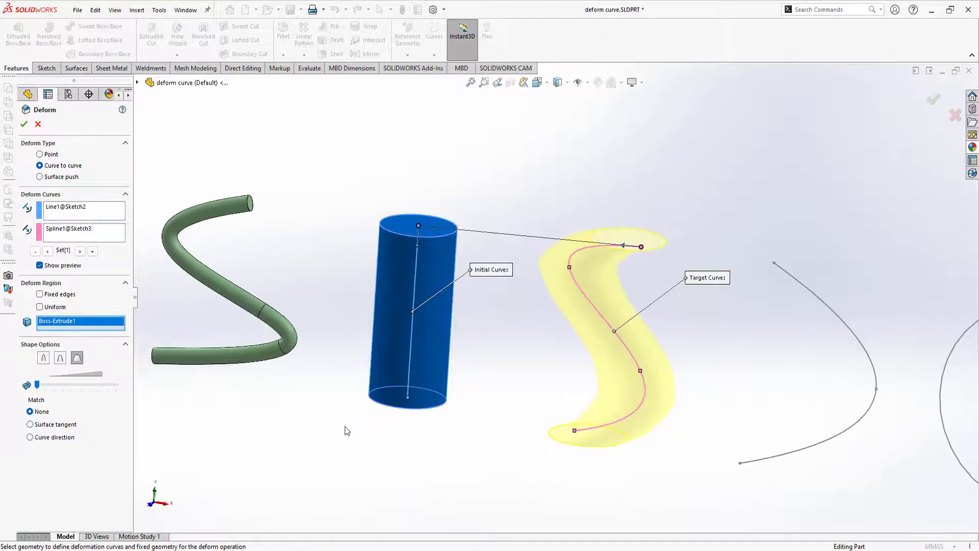
click(30, 424)
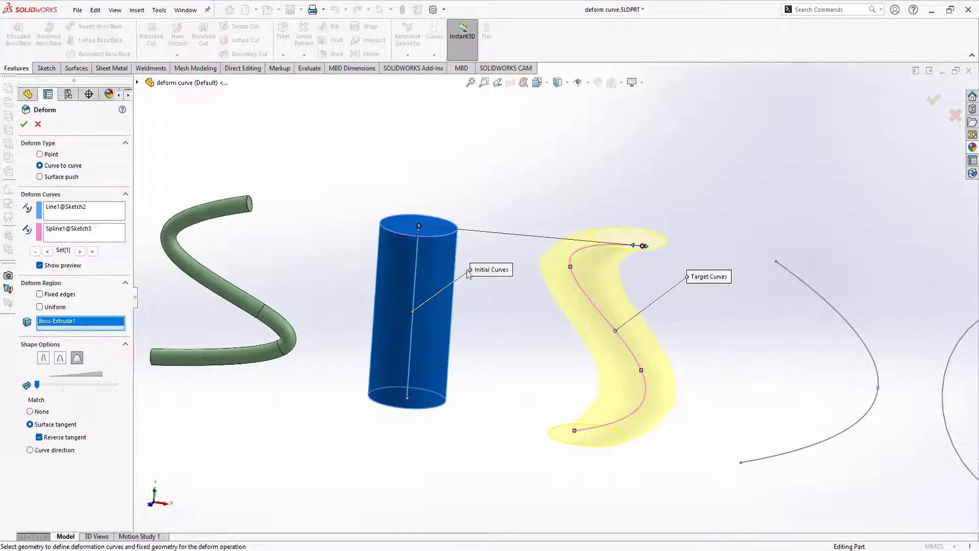
middle_drag(525, 306, 541, 334)
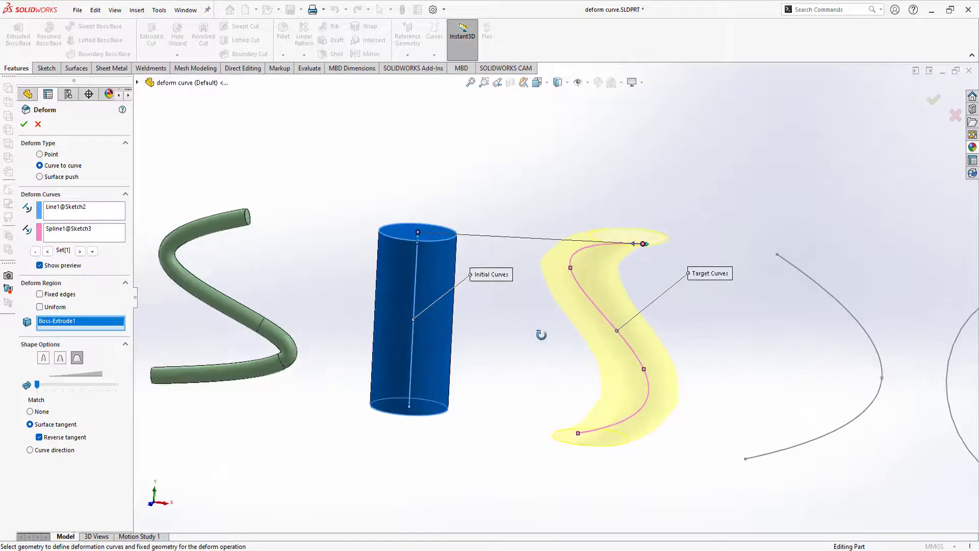
click(31, 451)
middle_drag(503, 371, 535, 326)
middle_drag(645, 248, 419, 398)
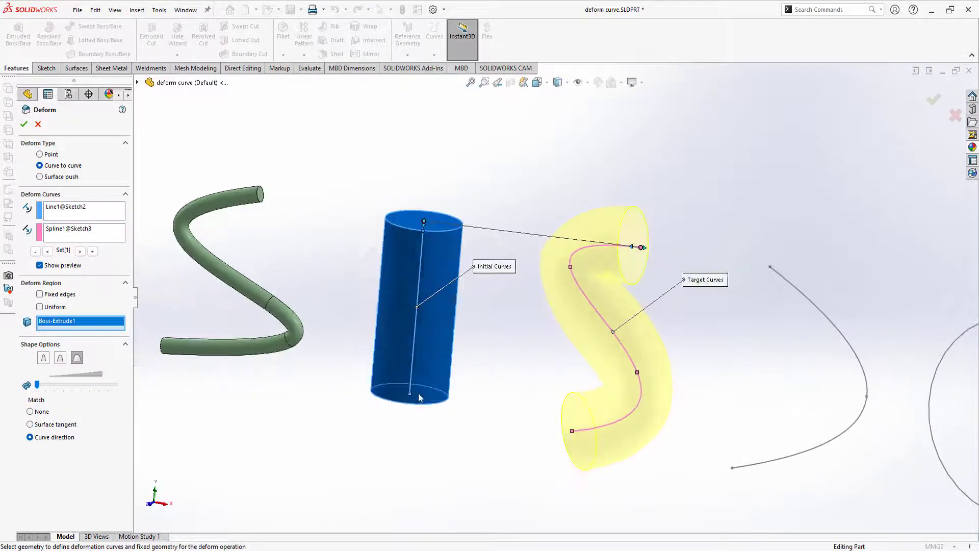
click(30, 425)
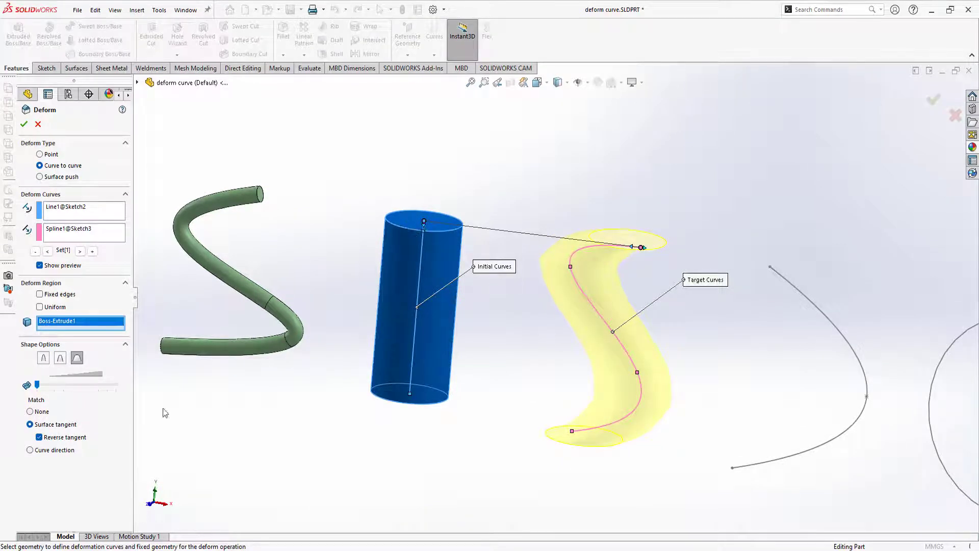
click(29, 449)
mouse_move(358, 421)
middle_down()
mouse_move(456, 387)
mouse_move(381, 404)
mouse_move(407, 406)
mouse_move(489, 361)
mouse_move(505, 317)
mouse_move(498, 329)
middle_up()
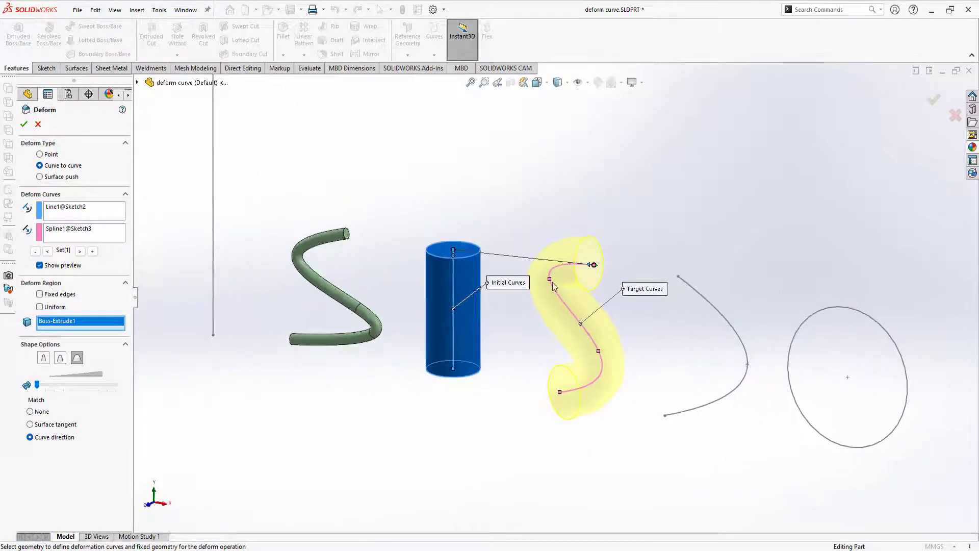
Step: Accept the deform, creating Deform3, and inspect the S-shaped tube from a new angle
key(Return)
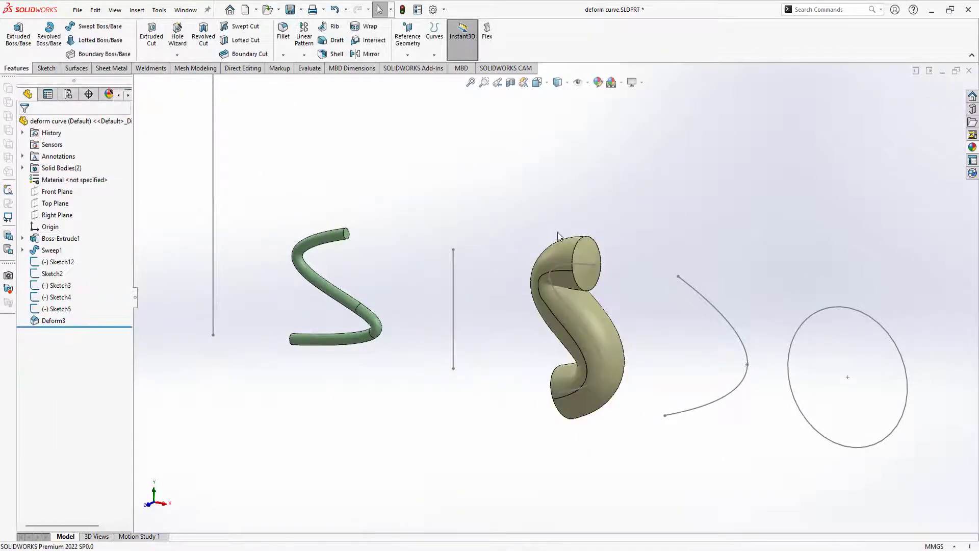
mouse_move(557, 236)
middle_down()
mouse_move(631, 246)
mouse_move(616, 236)
mouse_move(595, 292)
middle_up()
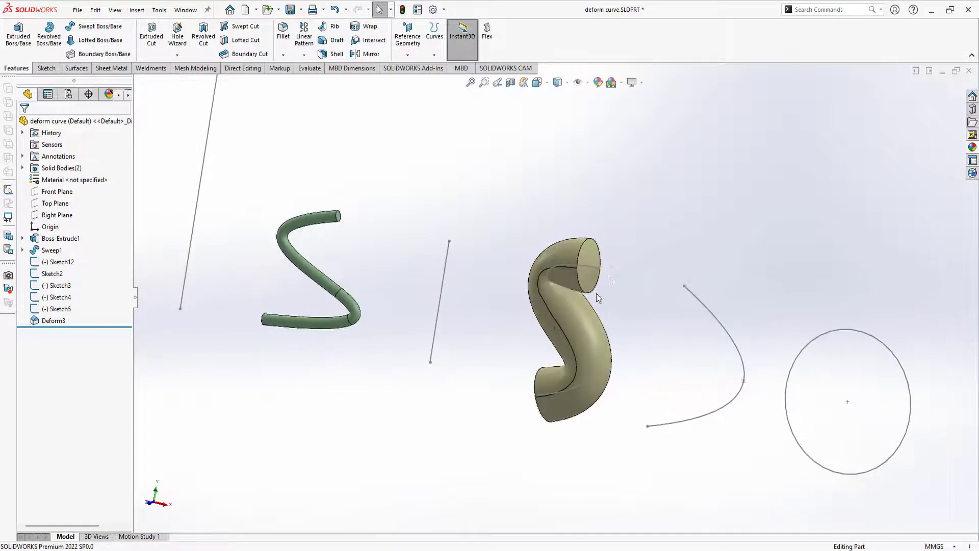
click(539, 321)
click(332, 387)
click(606, 343)
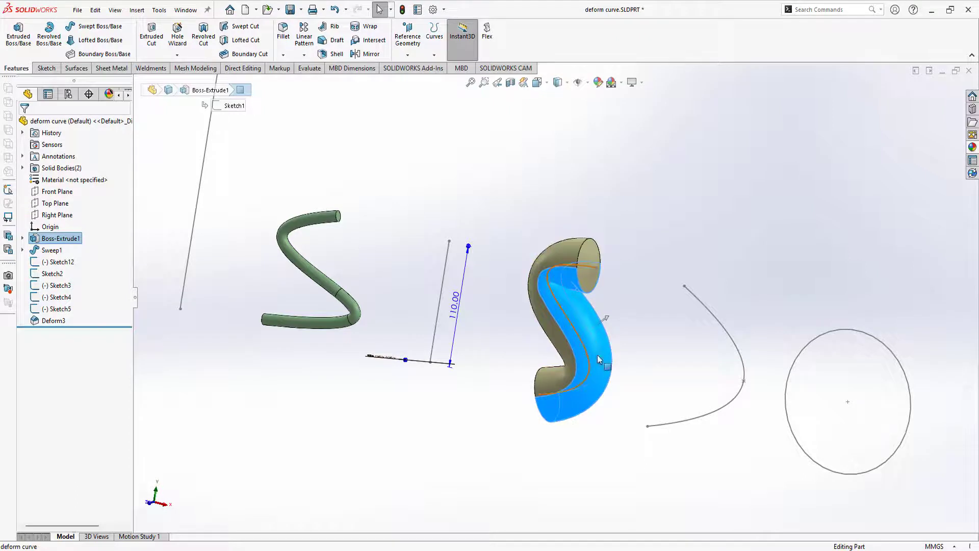
Step: Clear the selection and bring up Deform3's context menu in the feature tree
scroll(569, 425, down, 2)
click(513, 322)
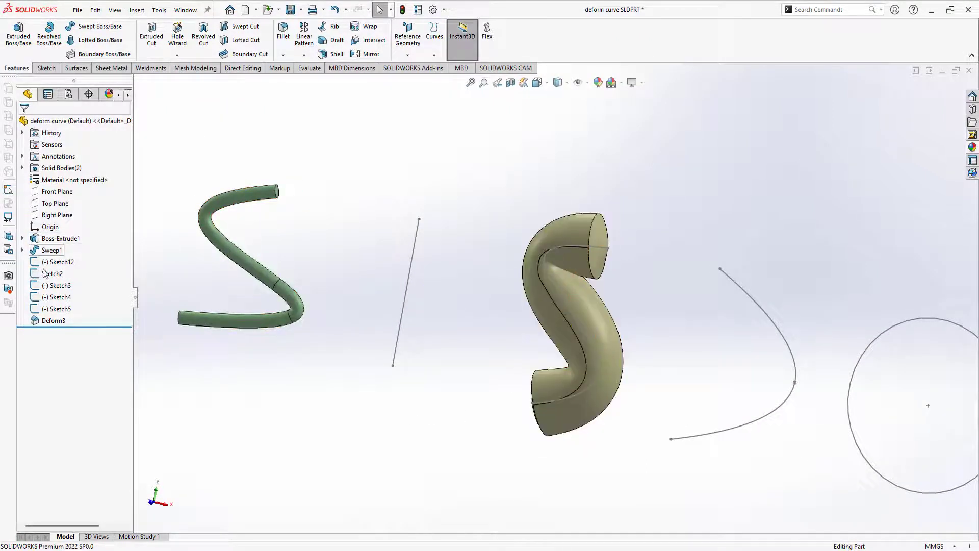
right_click(51, 316)
Step: Edit Deform3, turn Fixed edges on, and fix the cylinder's top and bottom faces
click(56, 289)
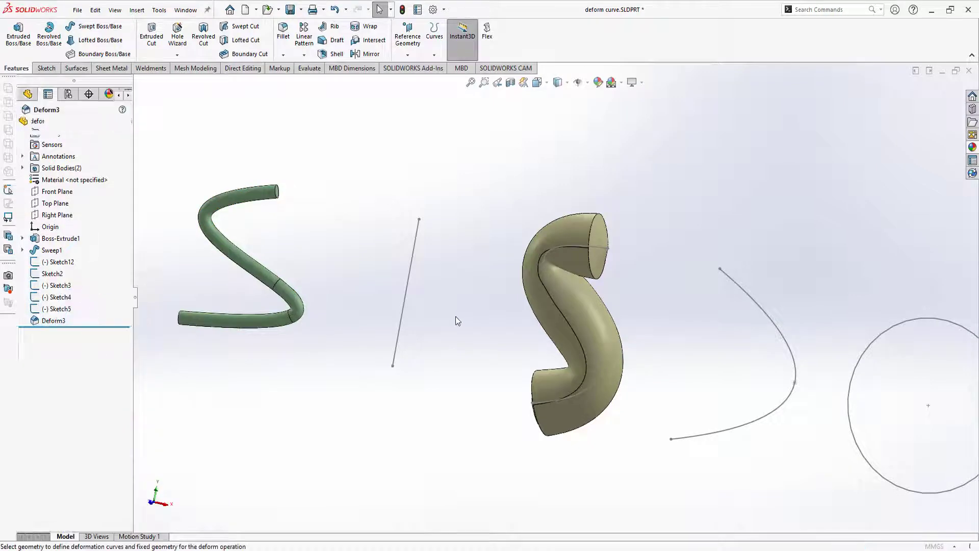
middle_drag(451, 258, 413, 333)
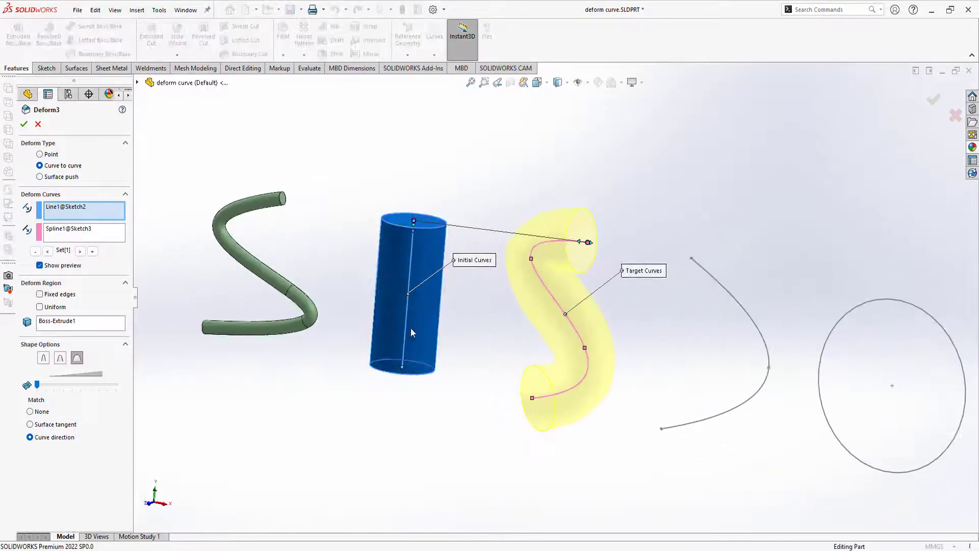
click(40, 294)
mouse_move(188, 324)
middle_down()
mouse_move(304, 343)
mouse_move(288, 356)
middle_up()
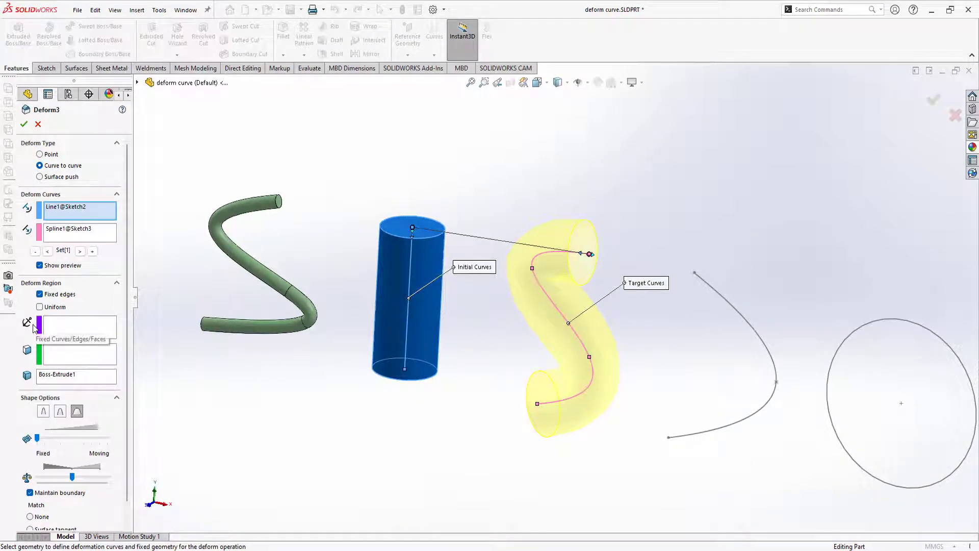
click(79, 335)
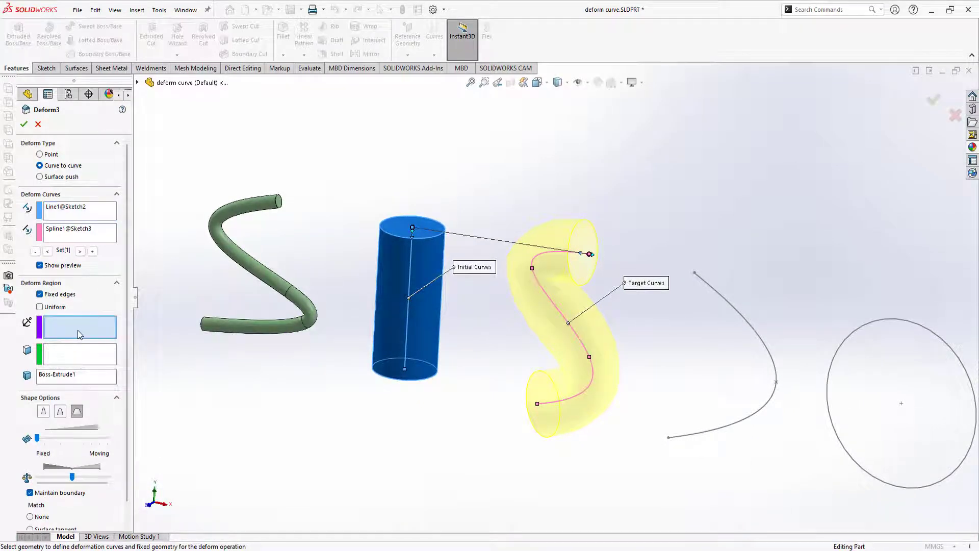
click(405, 227)
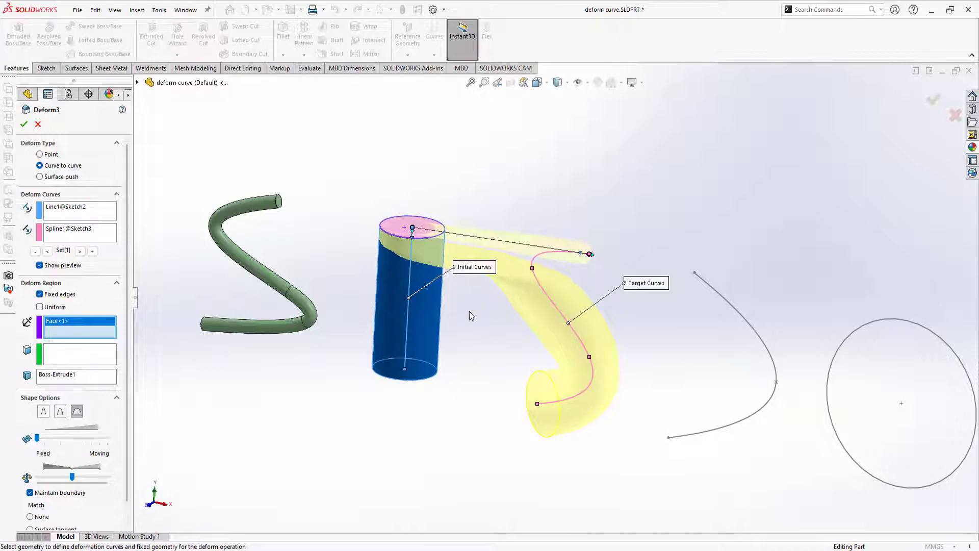
middle_drag(461, 361, 428, 357)
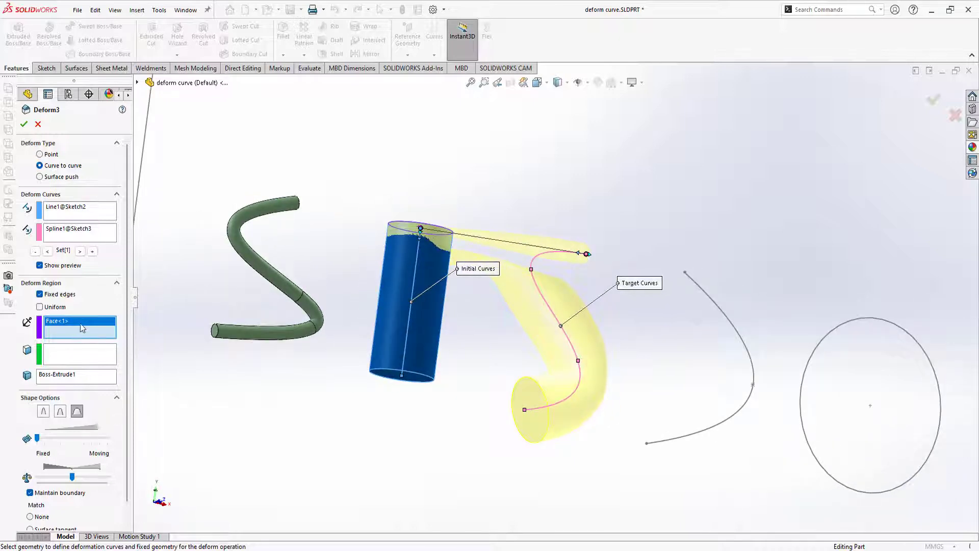
click(400, 377)
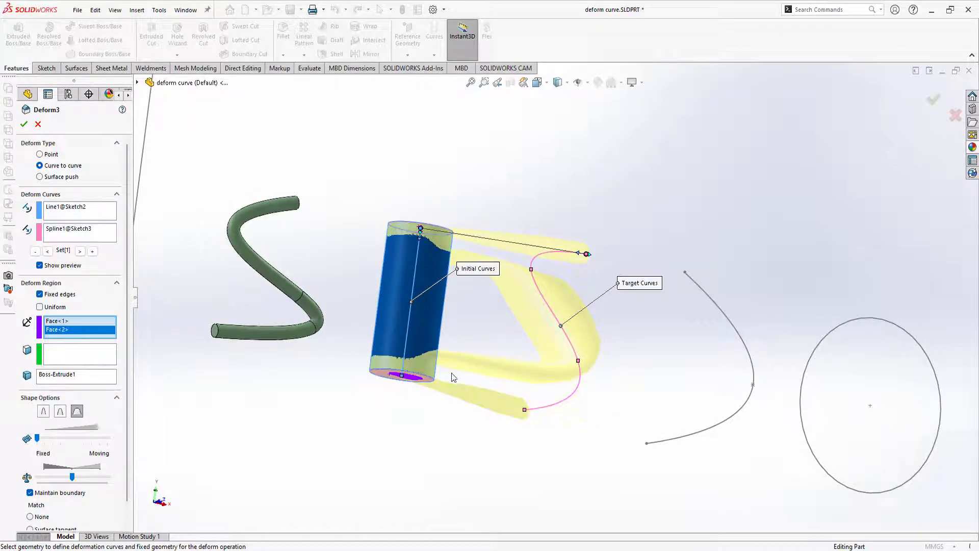
mouse_move(453, 378)
middle_down()
mouse_move(378, 432)
mouse_move(395, 414)
middle_up()
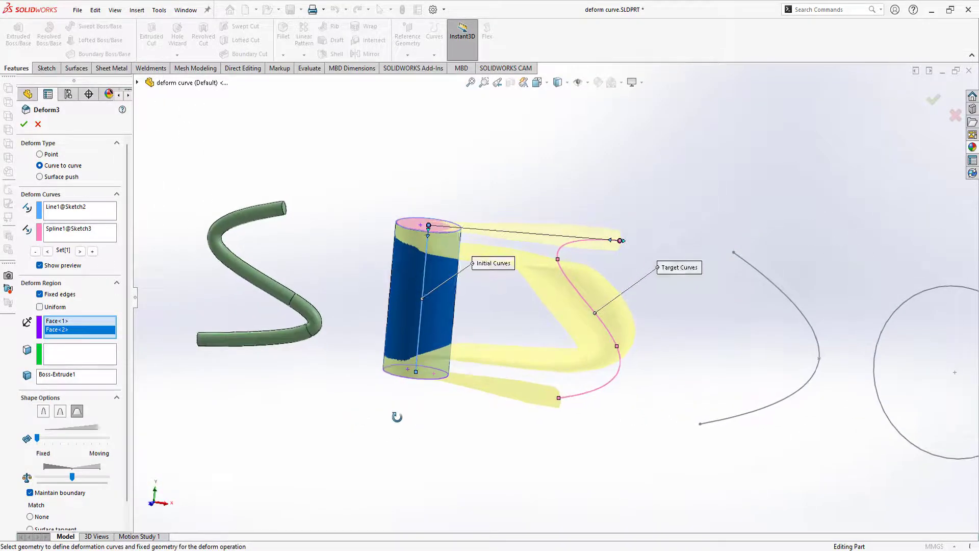
Step: Clear all faces from Deform3's fixed geometry list
right_click(63, 322)
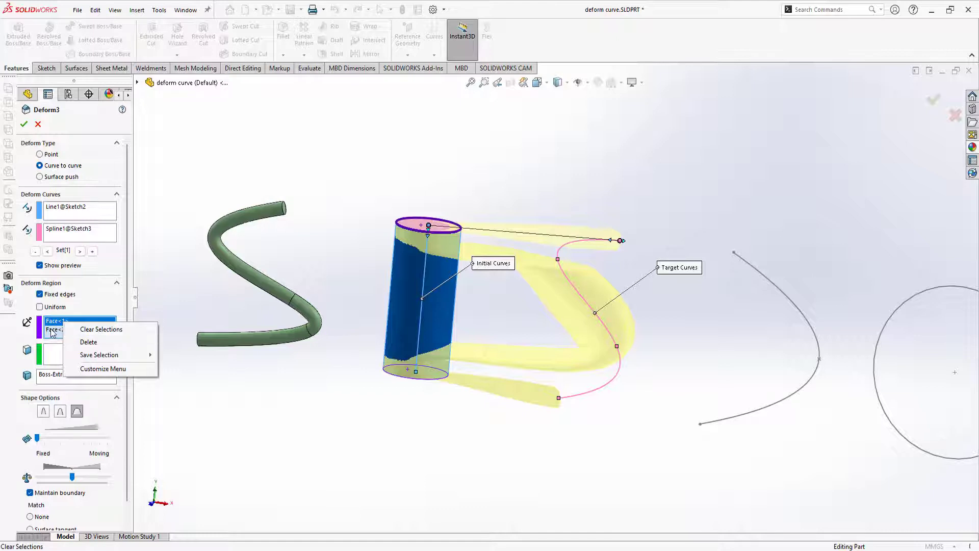
click(14, 335)
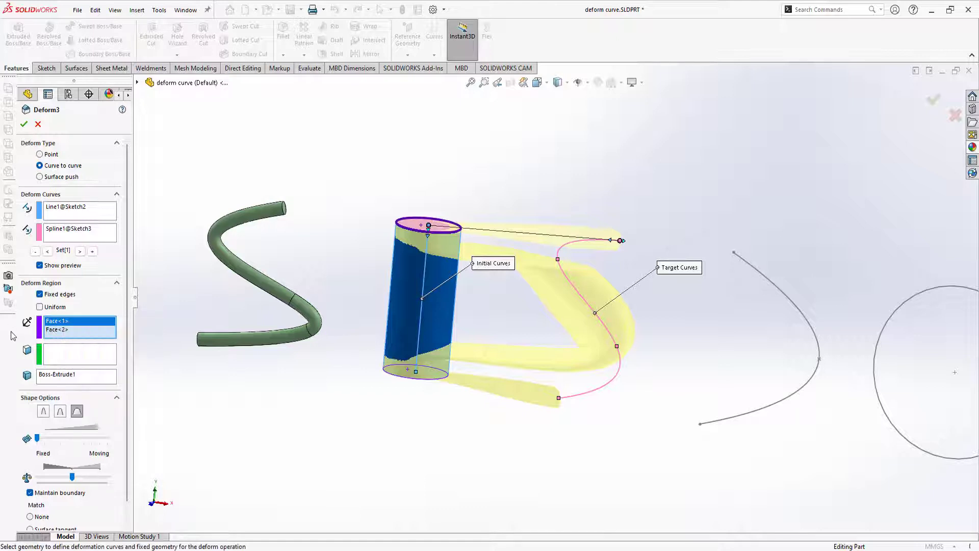
right_click(77, 331)
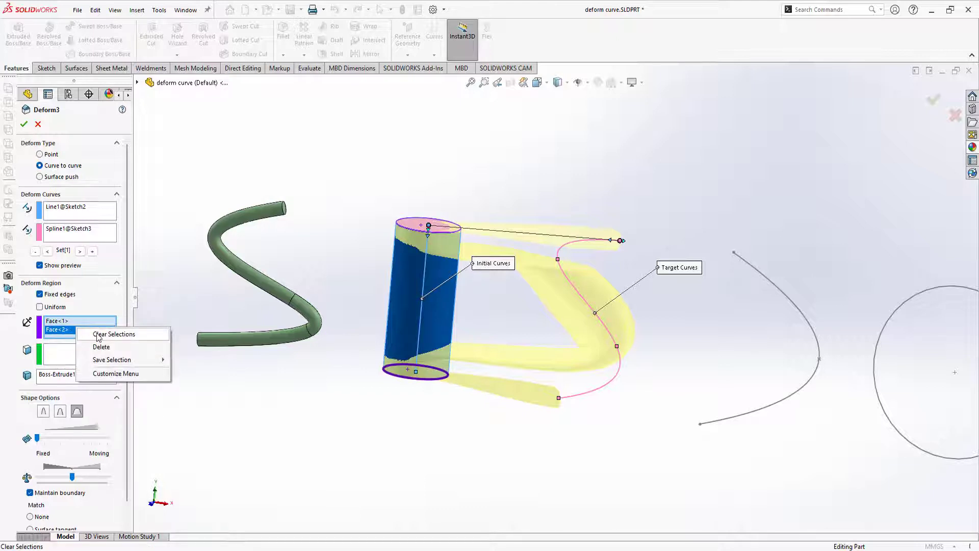
click(97, 334)
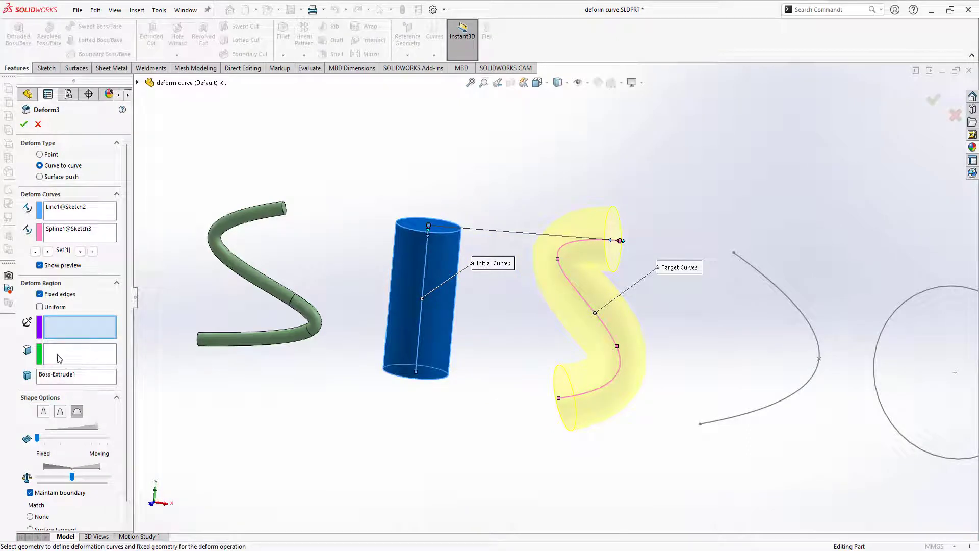
click(57, 358)
click(421, 227)
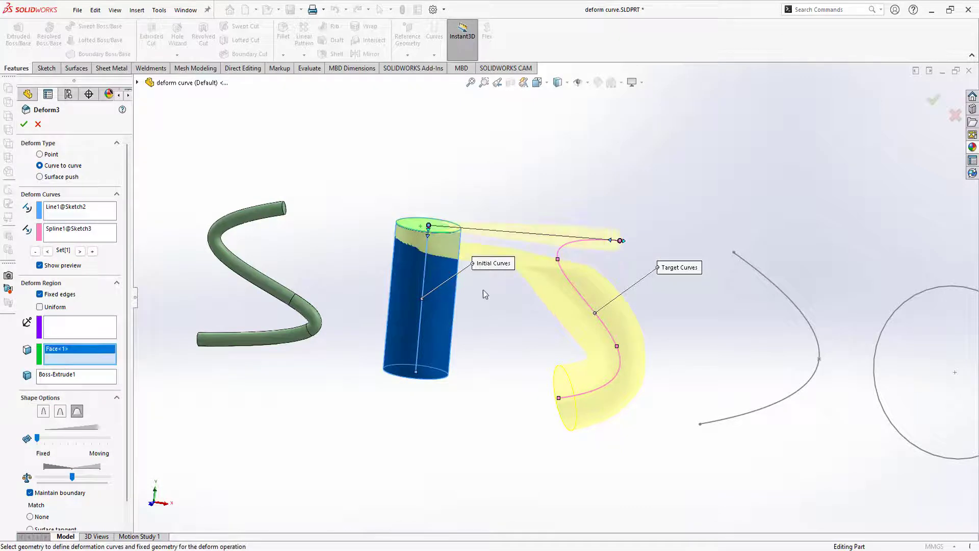
mouse_move(485, 294)
middle_down()
mouse_move(477, 306)
mouse_move(504, 315)
mouse_move(444, 362)
mouse_move(453, 357)
middle_up()
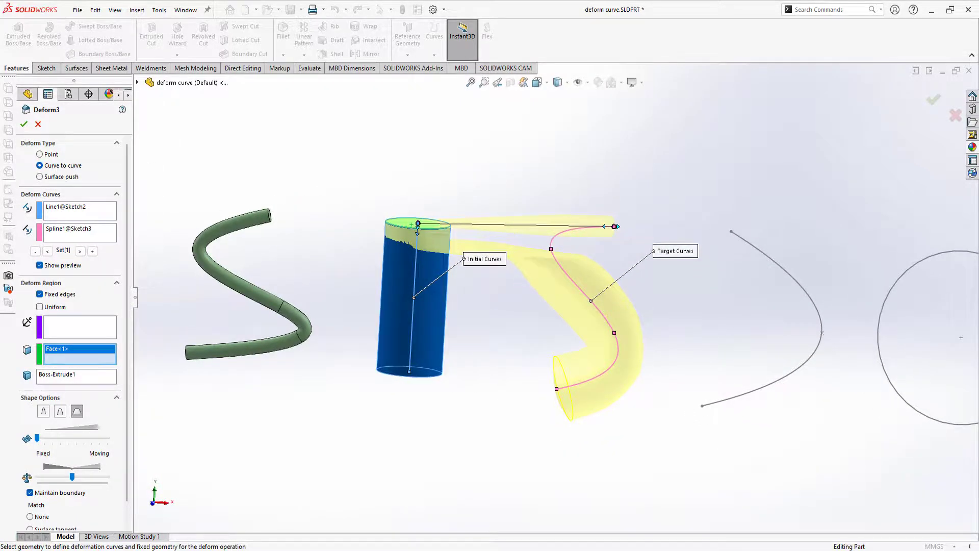
middle_drag(614, 394, 510, 392)
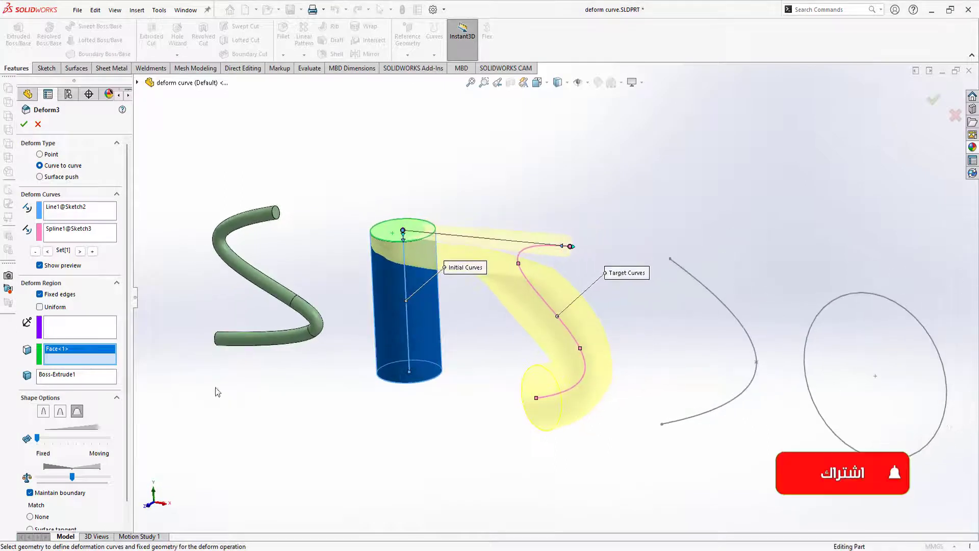
right_click(58, 353)
click(88, 357)
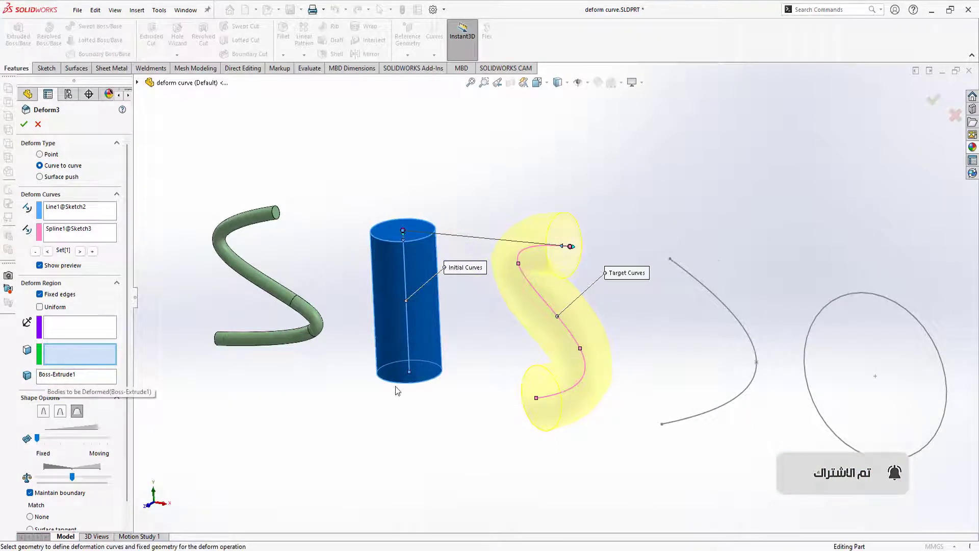
middle_drag(399, 391, 410, 362)
middle_drag(511, 321, 496, 319)
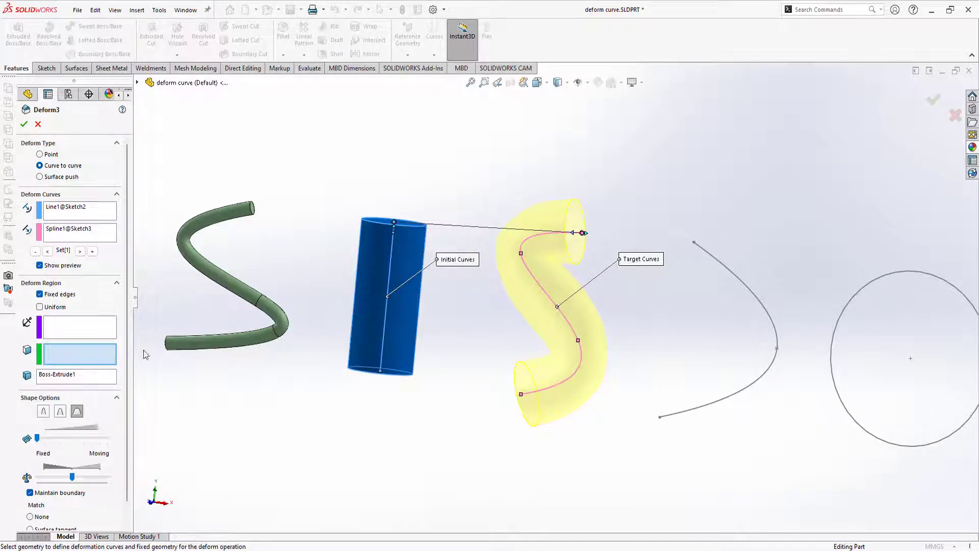
Step: Move Deform3's shape slider to the Fixed extreme, lower Shape Accuracy, and inspect the preview
scroll(130, 354, down, 1)
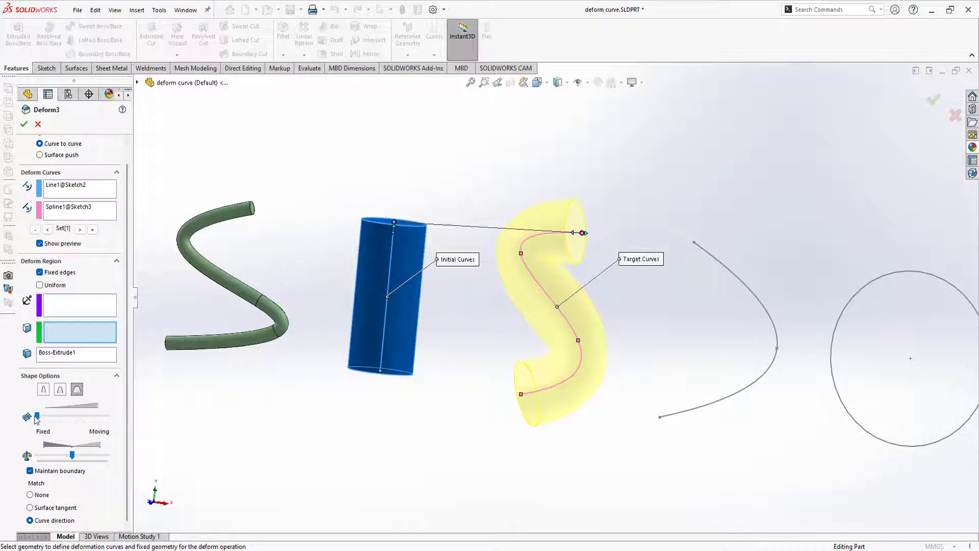
mouse_move(43, 420)
mouse_down()
mouse_move(119, 419)
mouse_move(37, 419)
mouse_up()
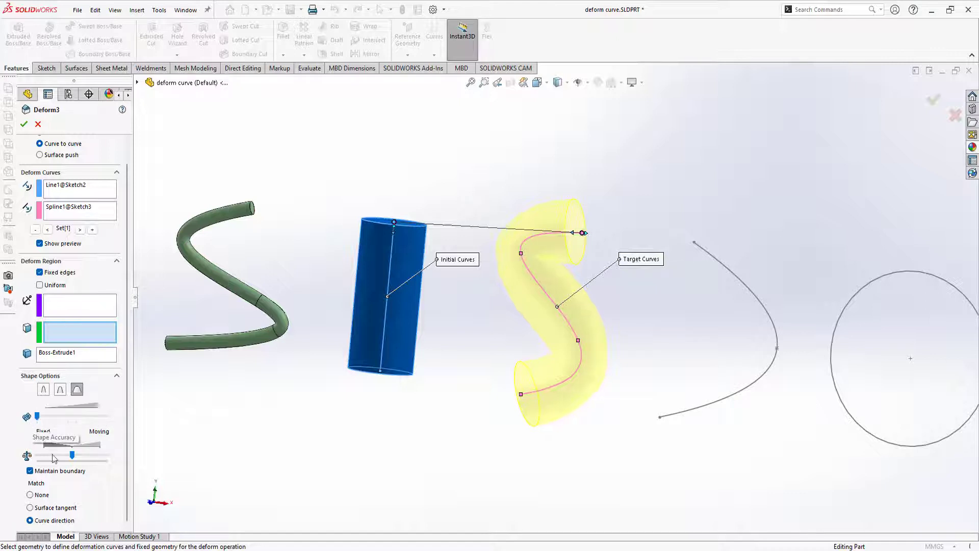
mouse_move(72, 455)
mouse_down()
mouse_move(49, 455)
mouse_move(102, 454)
mouse_move(38, 458)
mouse_move(102, 458)
mouse_move(50, 455)
mouse_up()
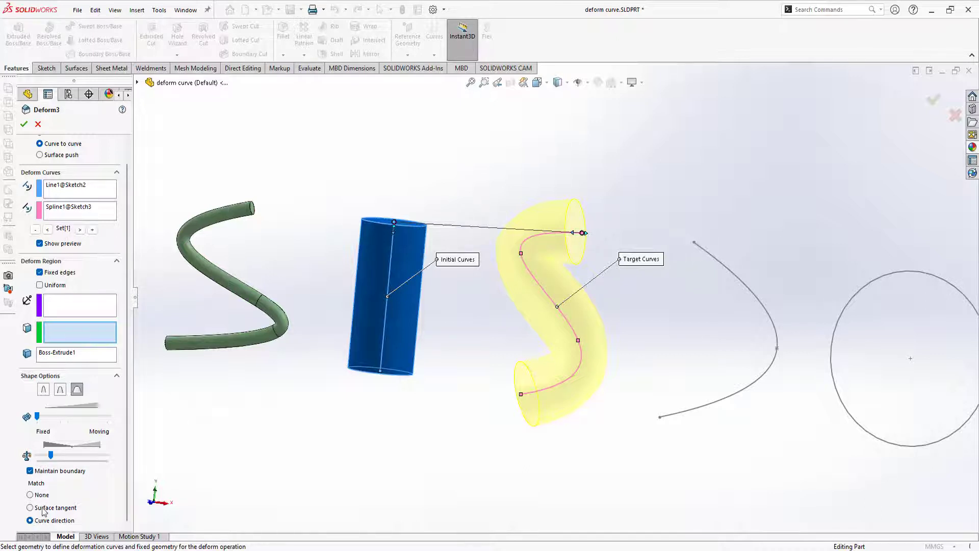
middle_drag(371, 305, 381, 422)
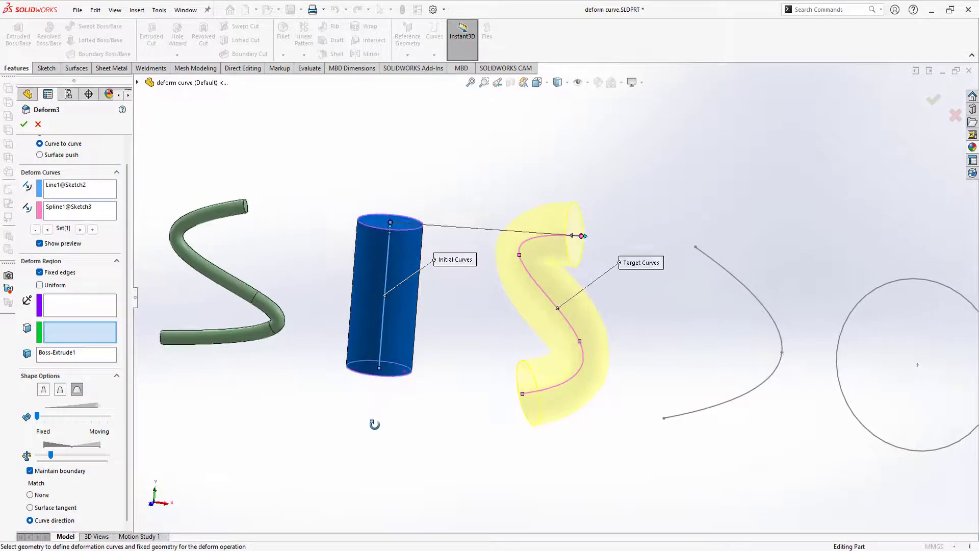
click(40, 285)
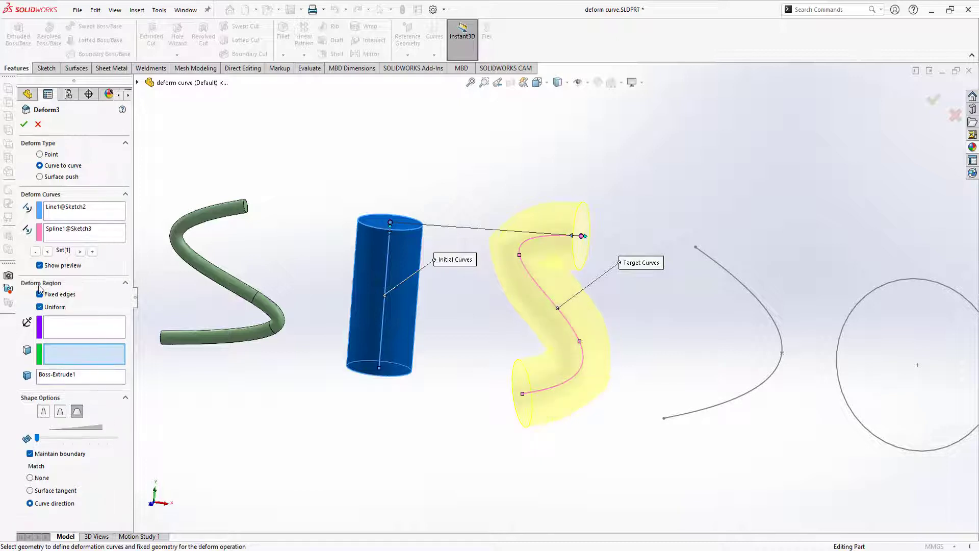
middle_drag(308, 382, 306, 384)
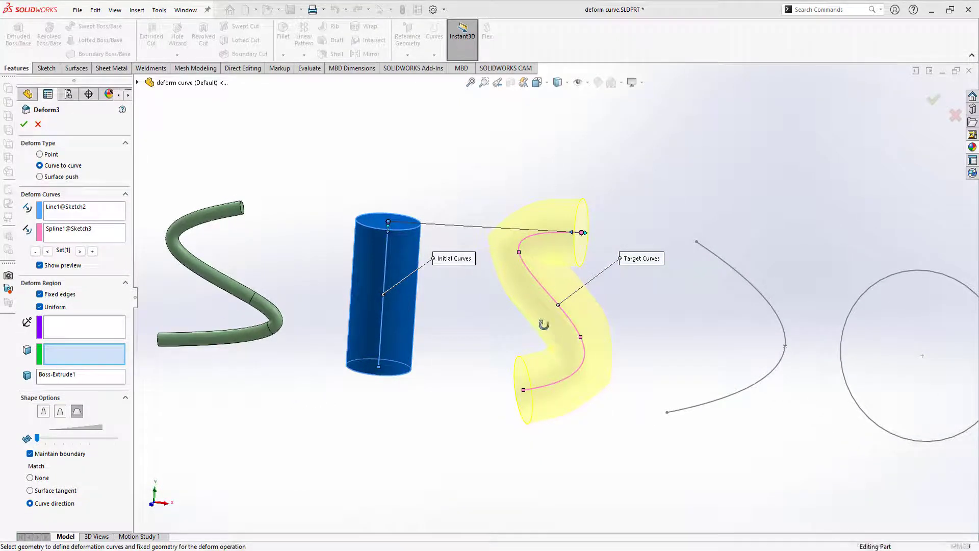
middle_drag(542, 323, 555, 282)
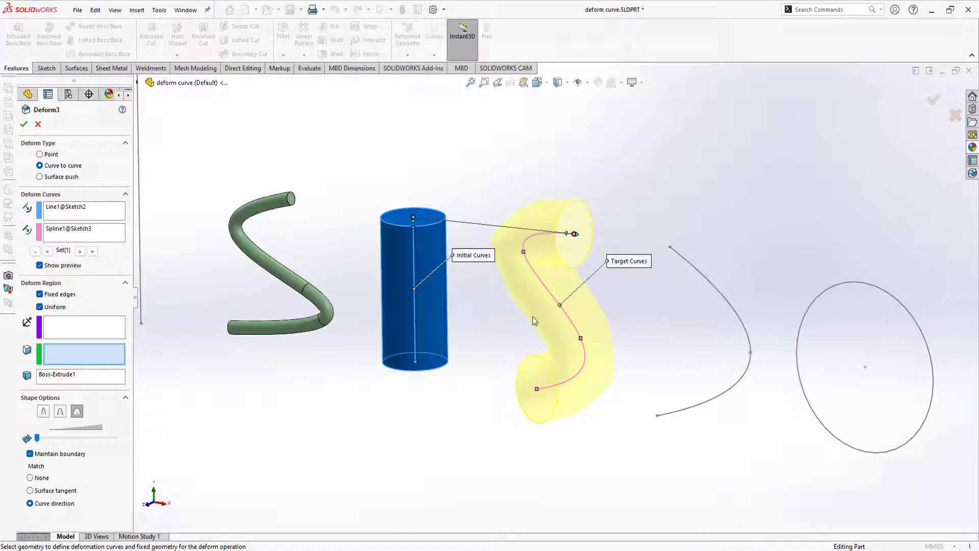
mouse_move(512, 332)
middle_down()
mouse_move(488, 308)
mouse_move(472, 316)
mouse_move(490, 319)
mouse_move(518, 296)
mouse_move(507, 299)
middle_up()
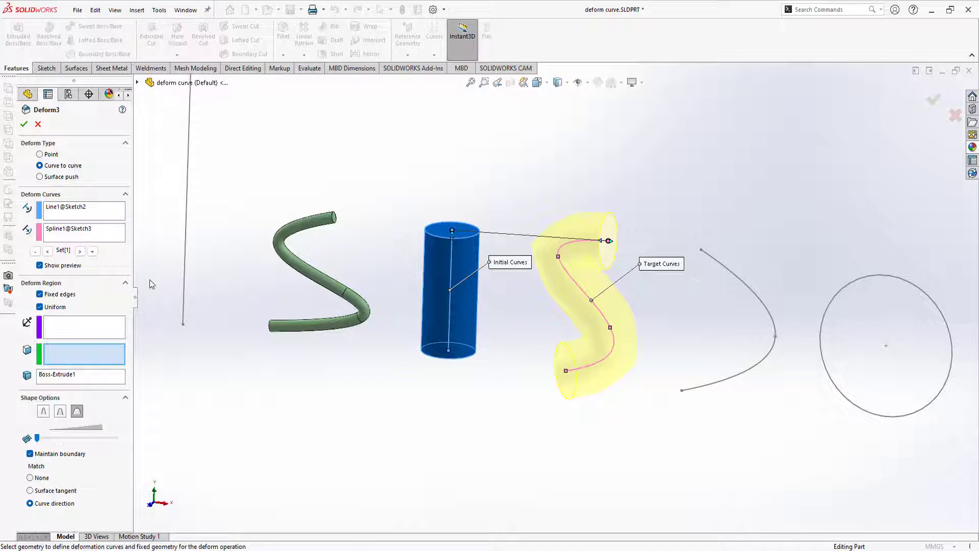
Step: Add a second curve set mapping the cylinder's centre line onto the arched spline, Spline1@Sketch4
click(92, 252)
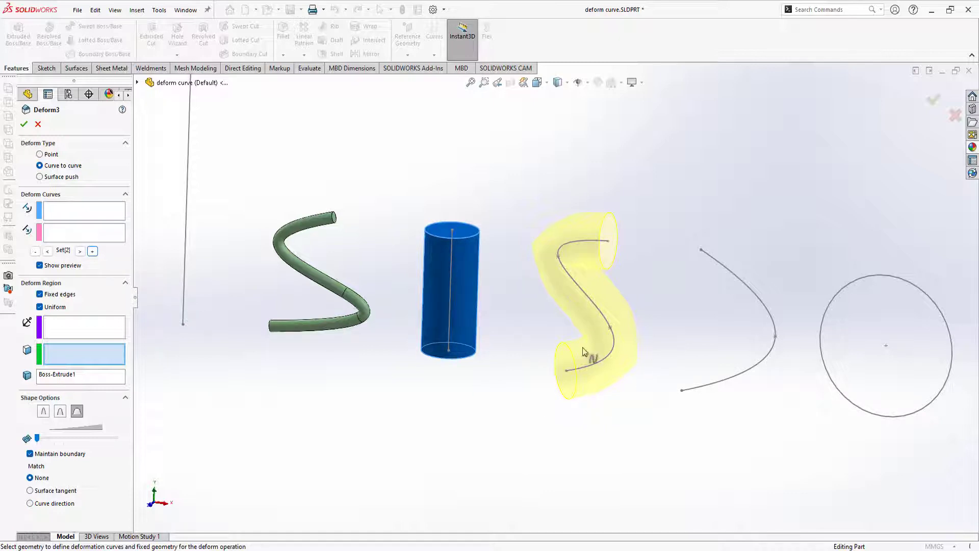
click(55, 211)
click(451, 262)
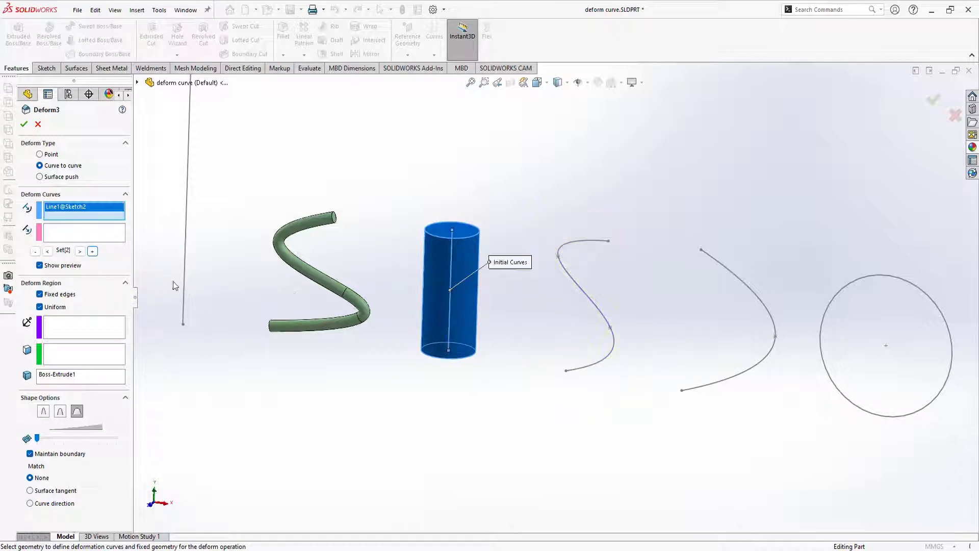
click(740, 283)
mouse_move(512, 400)
middle_down()
mouse_move(516, 381)
mouse_move(509, 396)
middle_up()
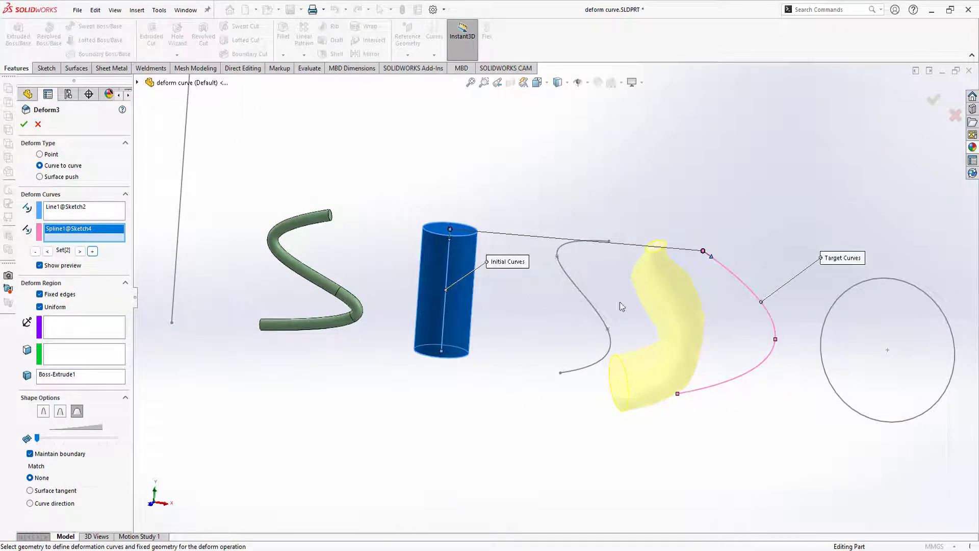
click(48, 251)
click(48, 251)
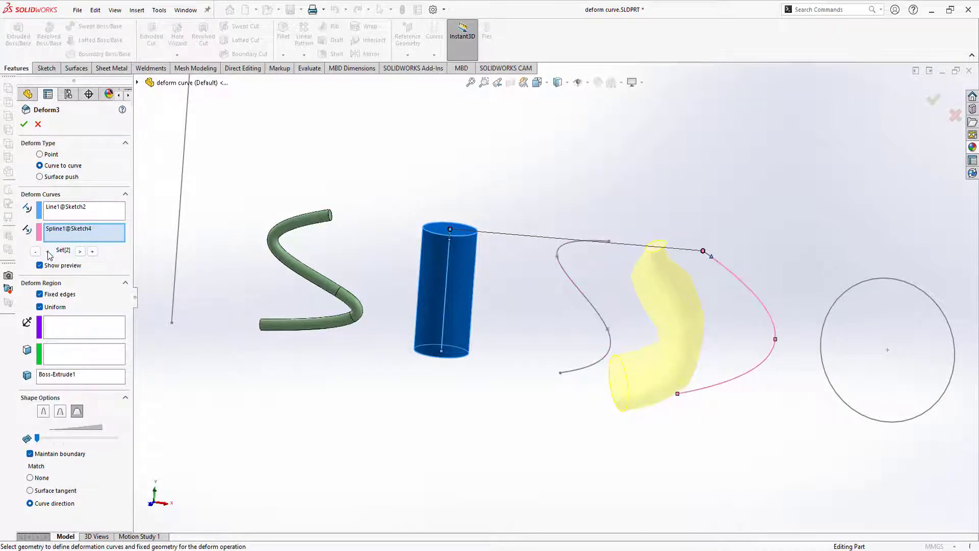
click(48, 251)
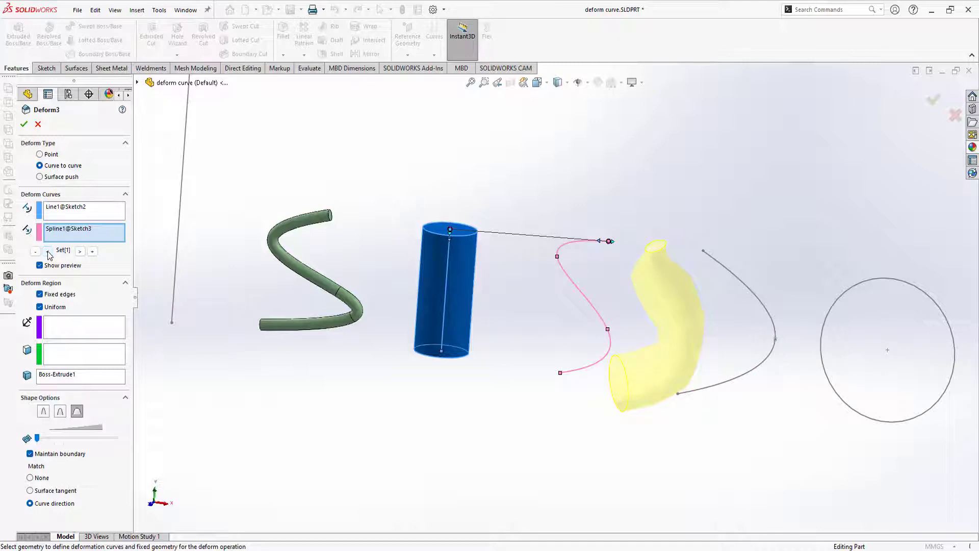
click(48, 250)
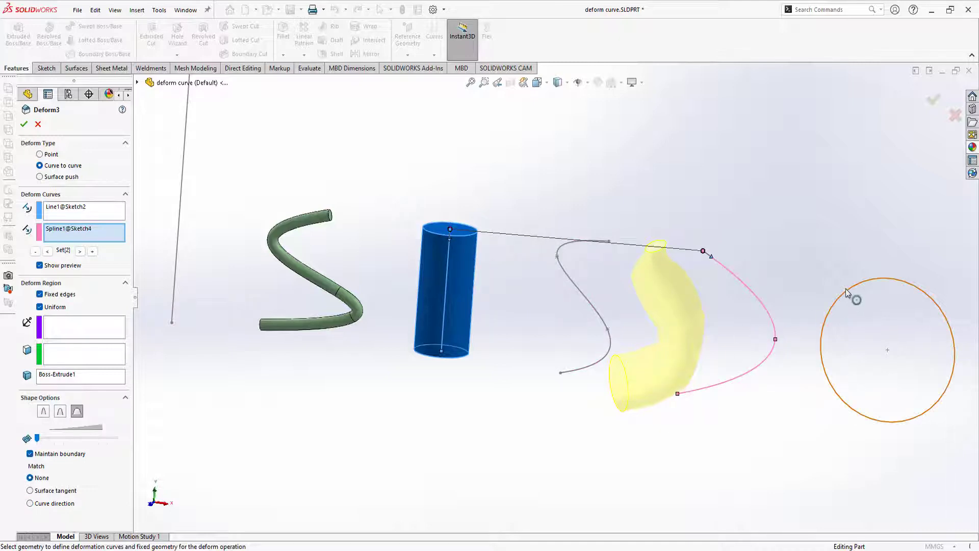
Step: Add a third curve set mapping the centre line onto the circle, Arc1@Sketch5
click(93, 251)
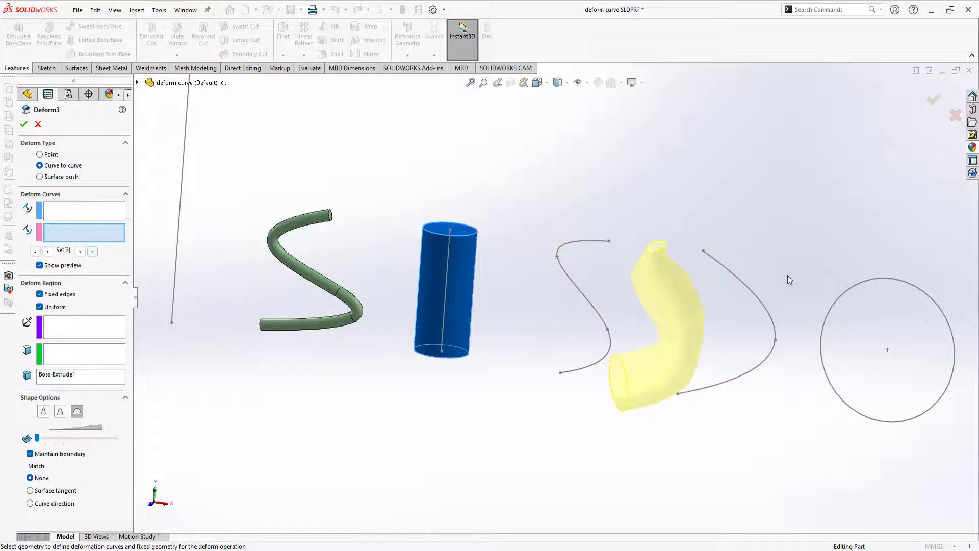
click(858, 283)
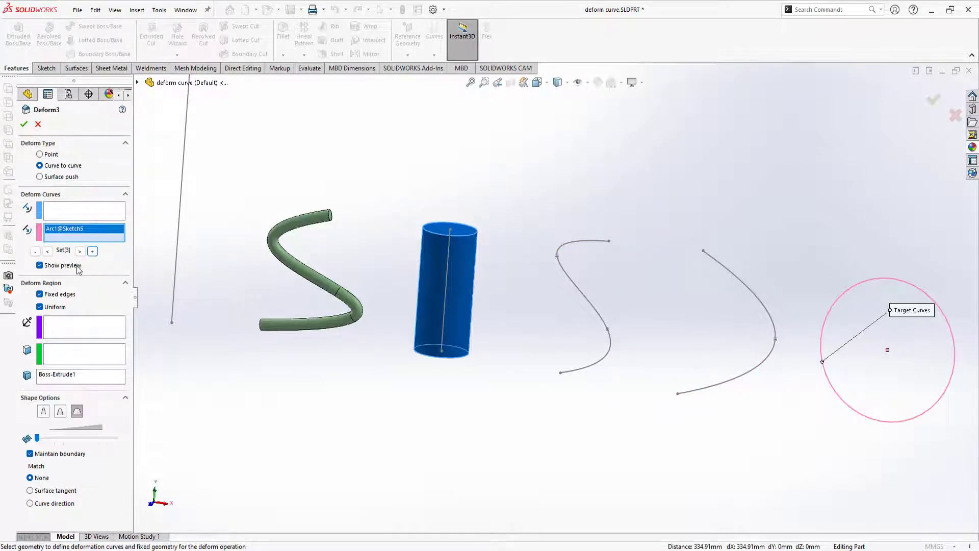
click(61, 215)
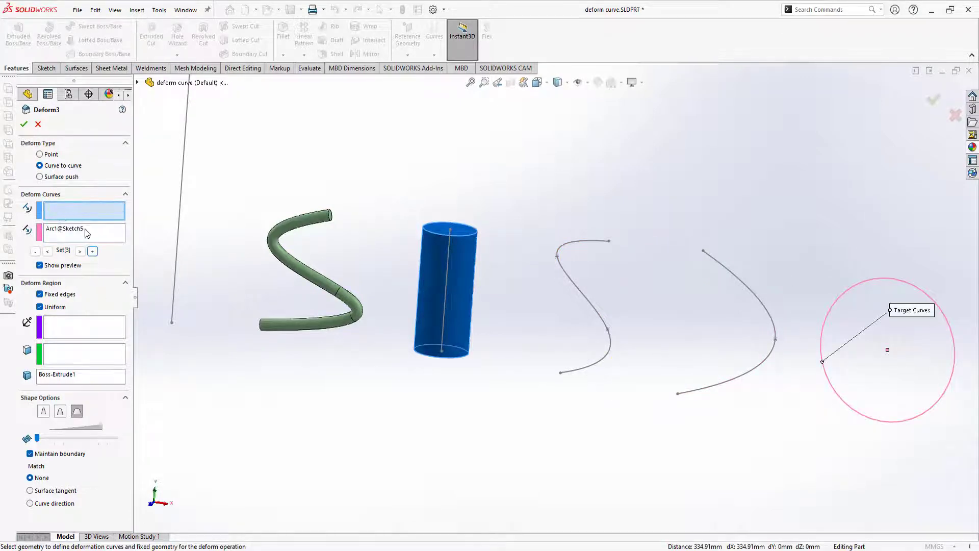
click(449, 254)
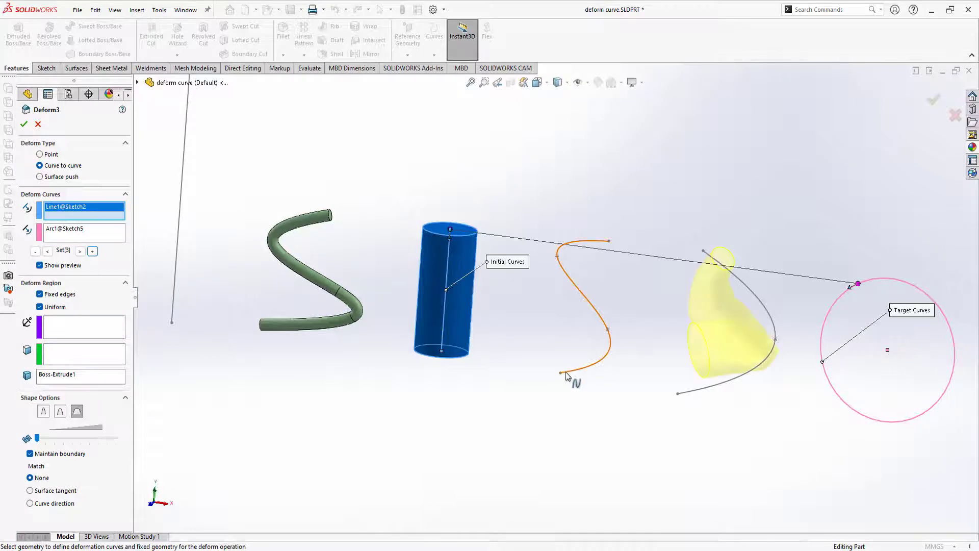
middle_drag(573, 379, 672, 387)
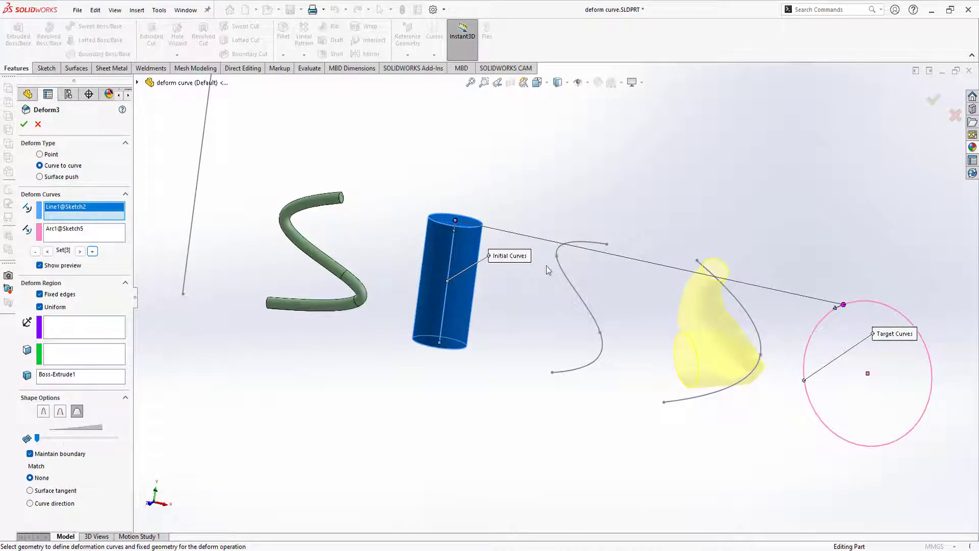
mouse_move(572, 387)
middle_down()
mouse_move(607, 372)
mouse_move(546, 376)
mouse_move(575, 400)
middle_up()
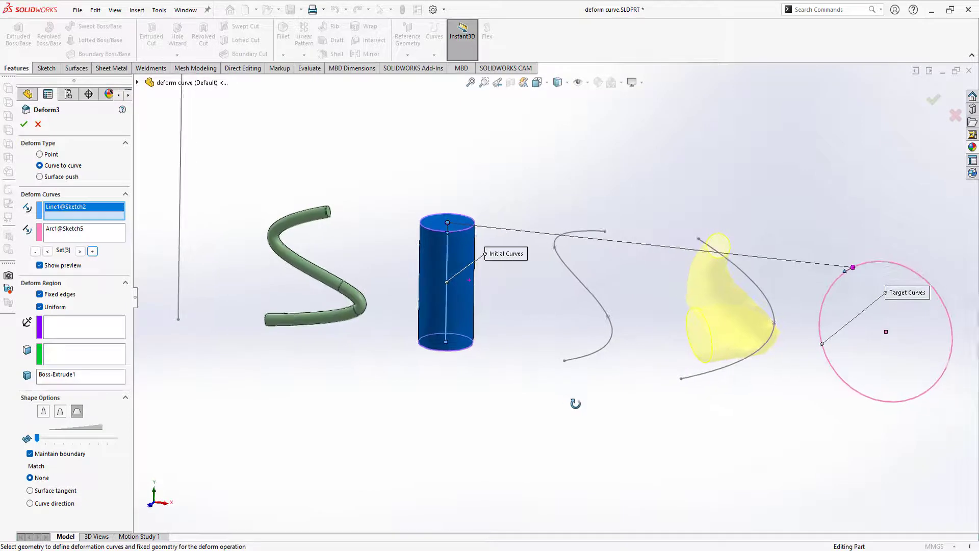
Step: Step through Set[1]–Set[3] to compare each target's preview, ending on the S-spline set
click(47, 251)
click(47, 251)
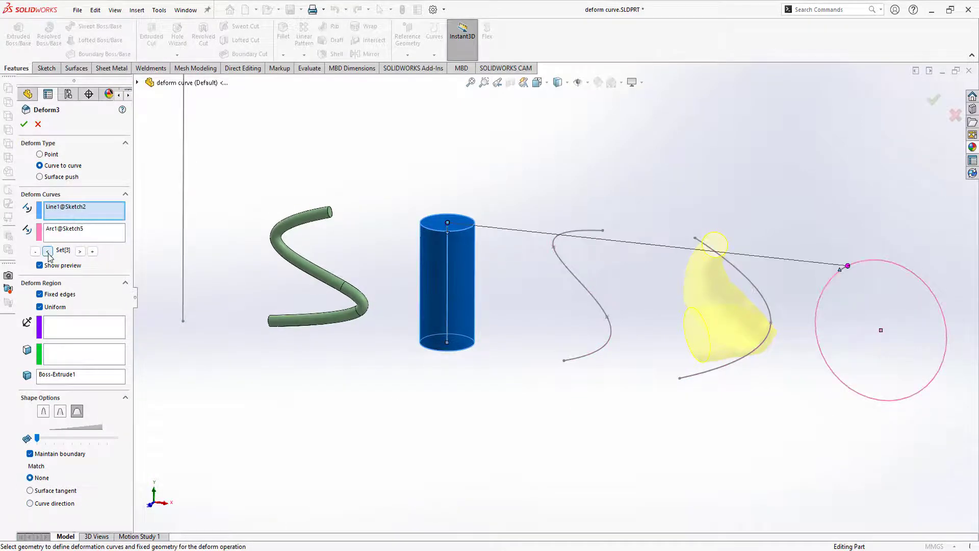
click(48, 251)
click(47, 250)
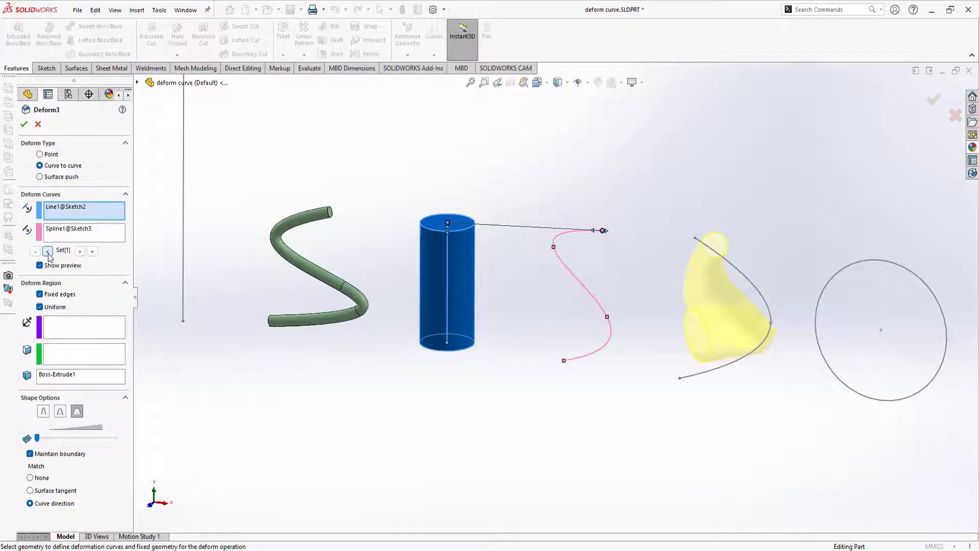
click(47, 251)
click(47, 251)
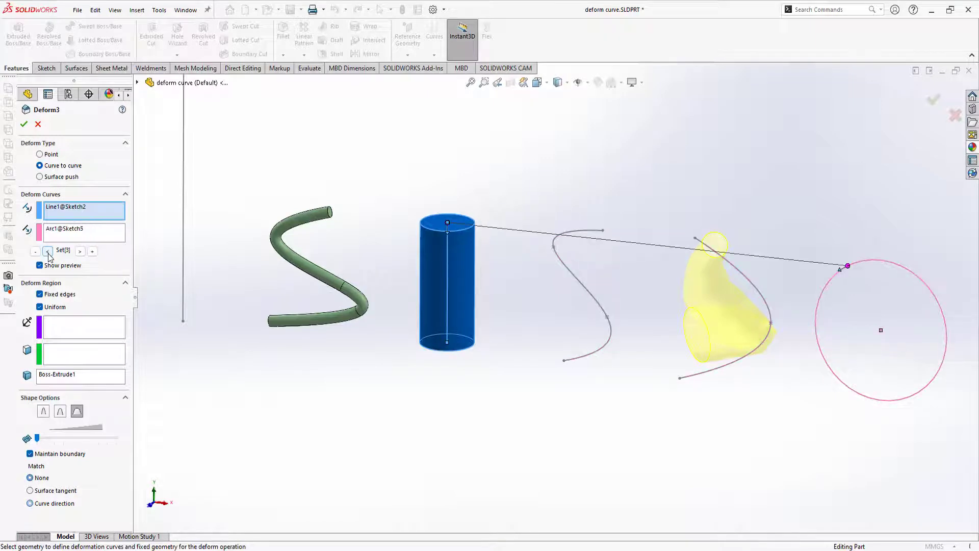
click(36, 252)
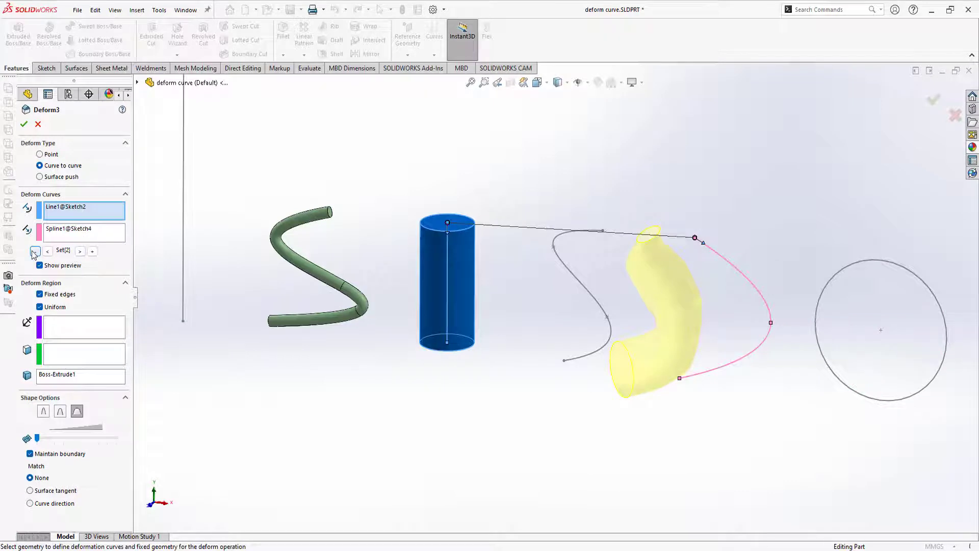
click(35, 251)
mouse_move(299, 374)
middle_down()
mouse_move(294, 328)
mouse_move(527, 265)
middle_up()
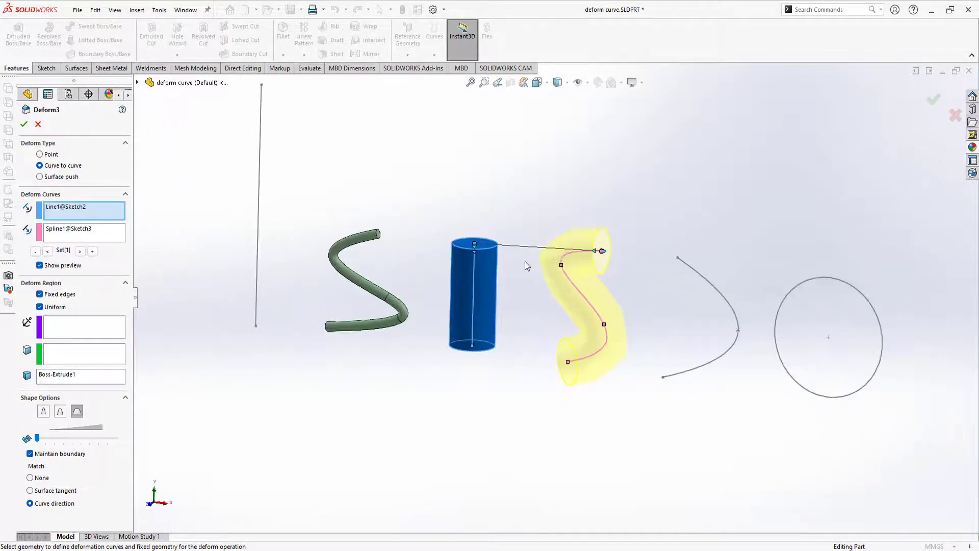
Step: Accept Deform3, leaving the cylinder as a solid S-shaped tube
click(24, 124)
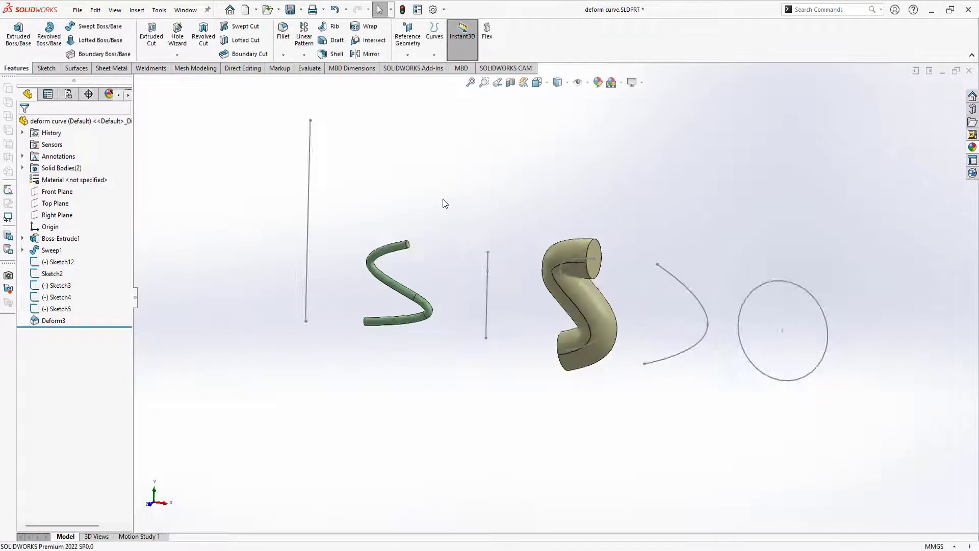
scroll(456, 276, down, 1)
scroll(462, 265, down, 3)
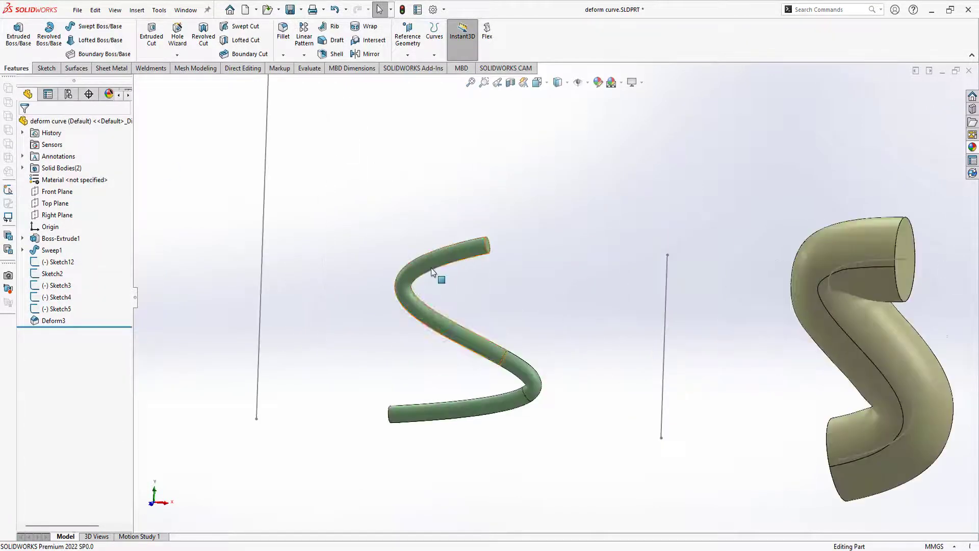
Step: Select the green S tube and expand Sweep1 to reveal its path sketch, Sketch7
click(434, 262)
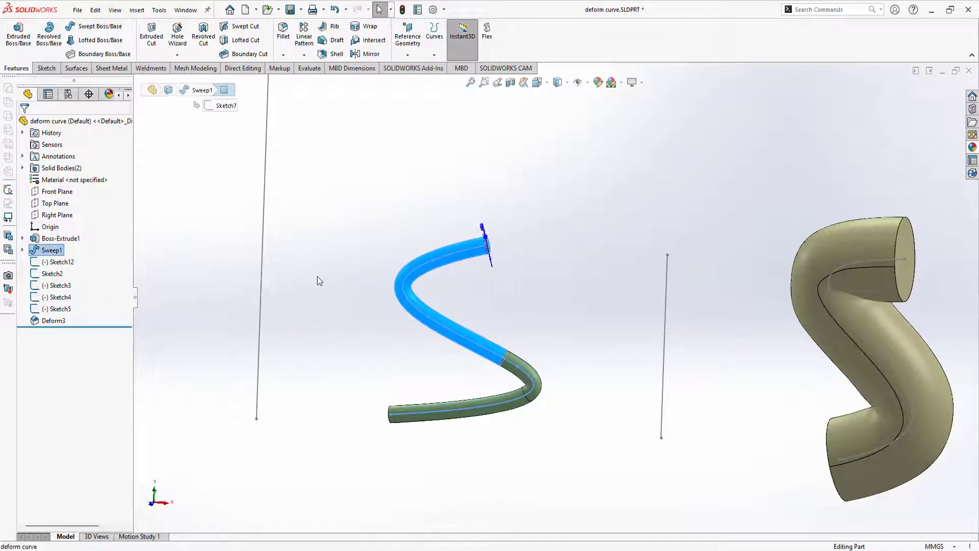
click(23, 251)
click(68, 261)
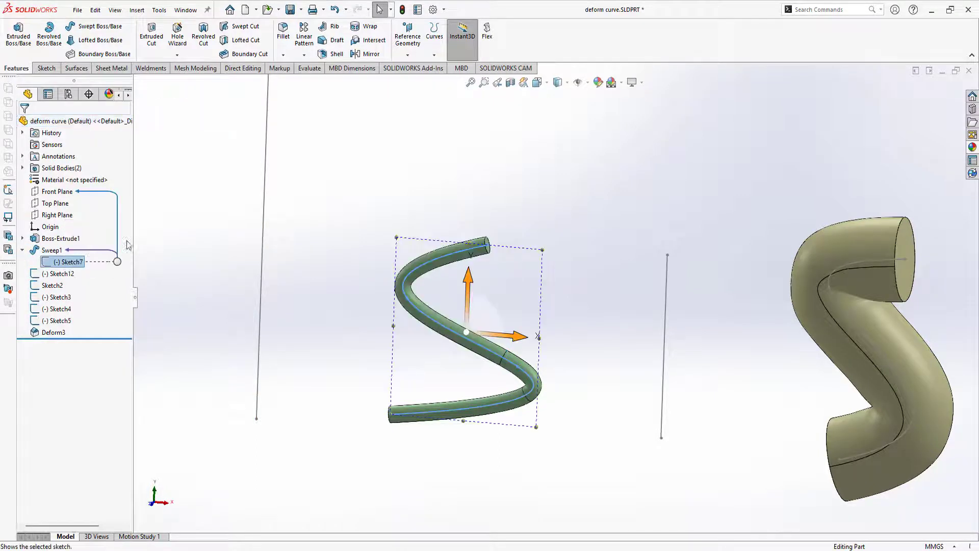
click(457, 169)
scroll(555, 276, up, 3)
scroll(541, 279, up, 2)
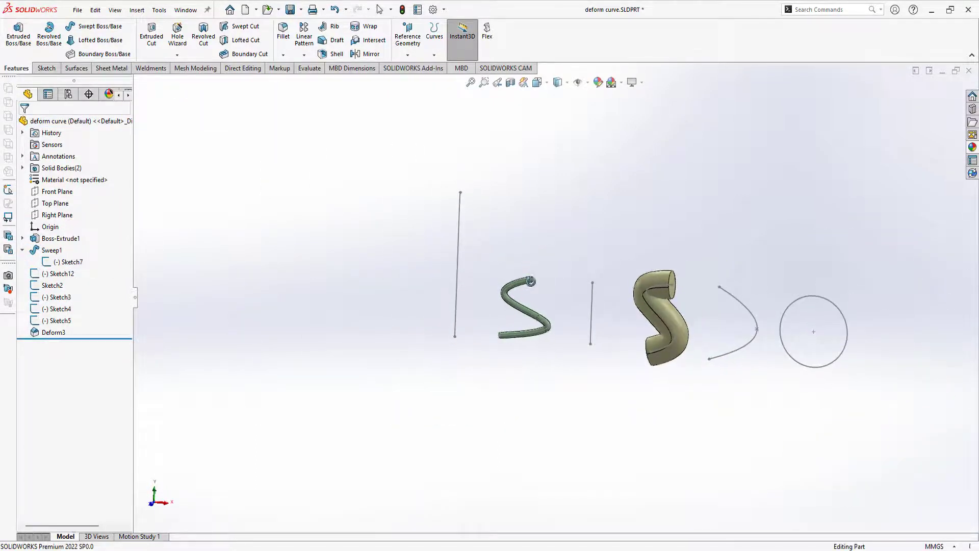
scroll(531, 281, down, 3)
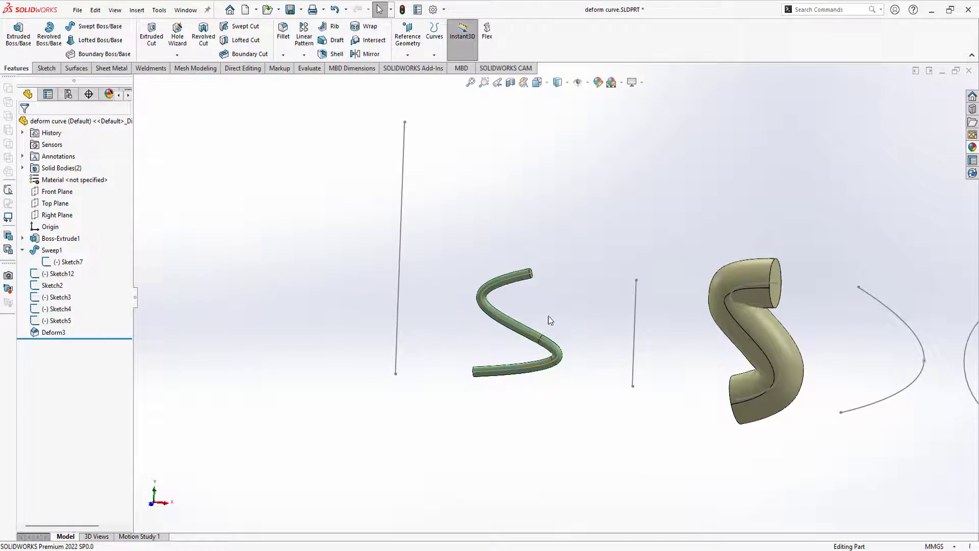
Step: Start a curve-to-curve Deform with the green tube's path Spline1@Sketch7 as initial curve
scroll(566, 335, down, 2)
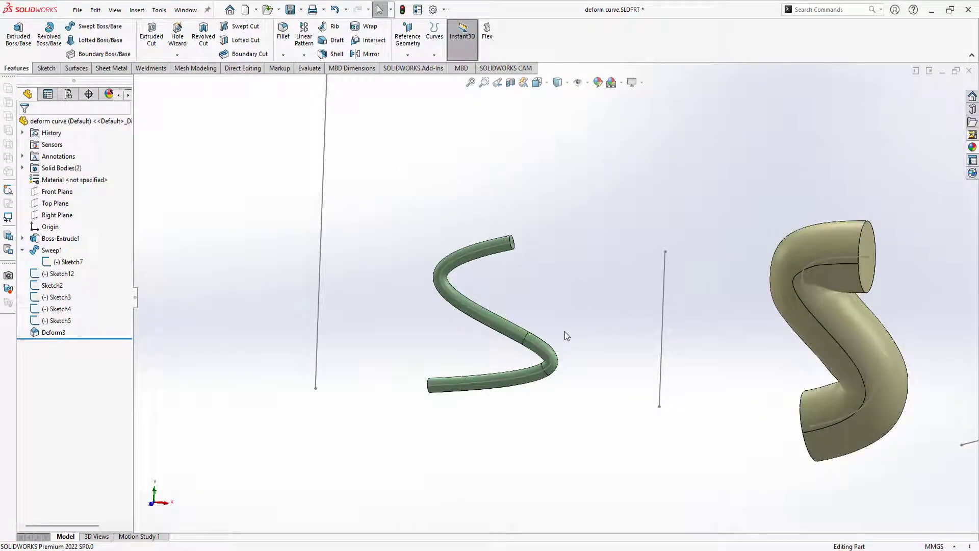
click(136, 10)
mouse_move(154, 53)
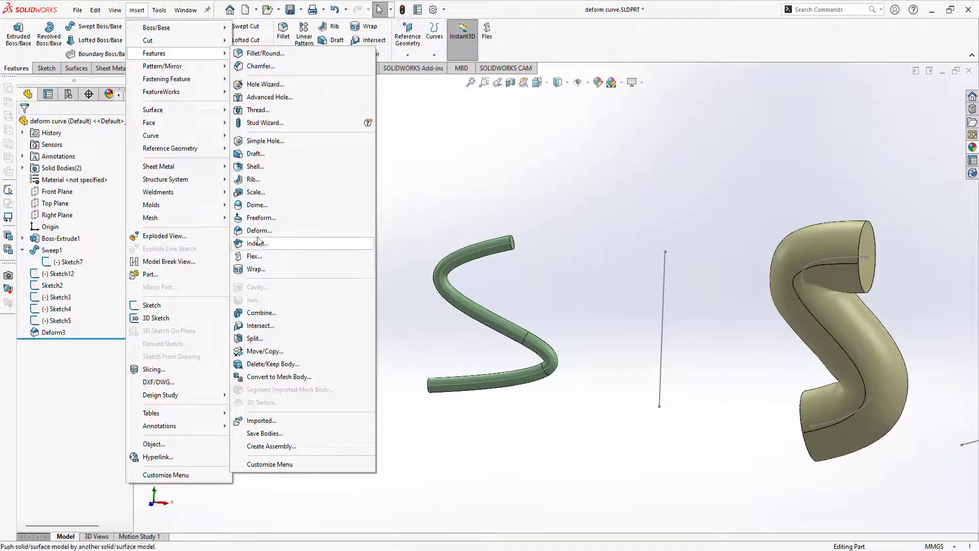
click(258, 230)
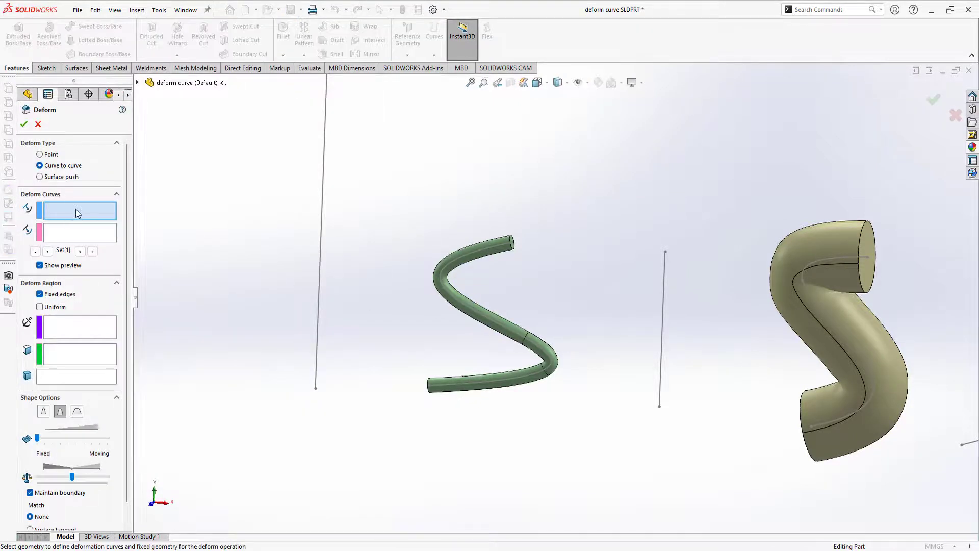
click(499, 255)
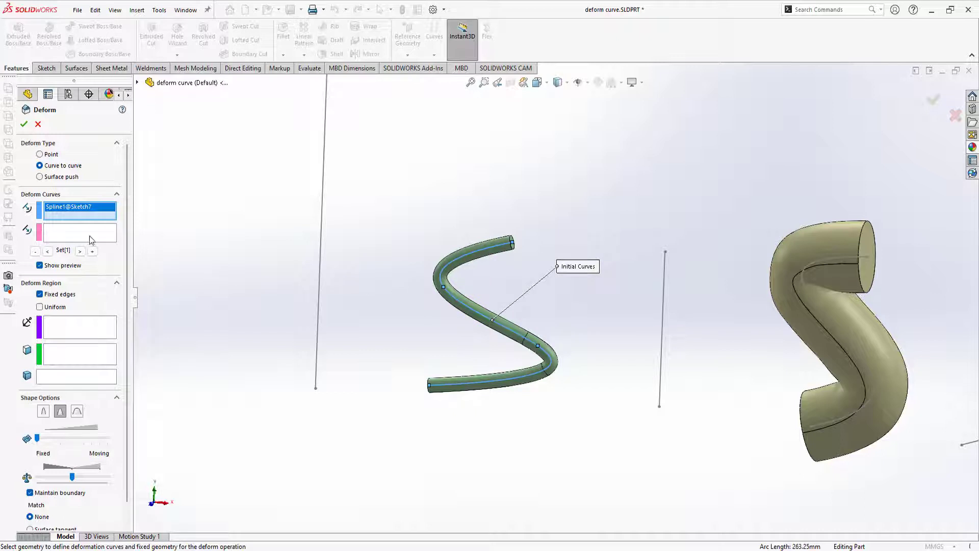
click(75, 236)
Step: Target the vertical line Line1@Sketch12 and choose Sweep1 as the body to deform
key(z)
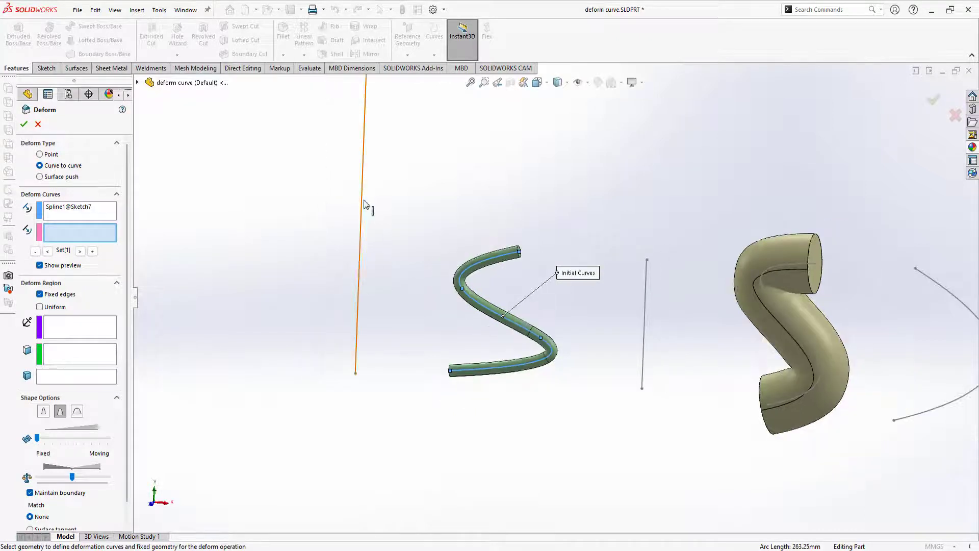
click(364, 204)
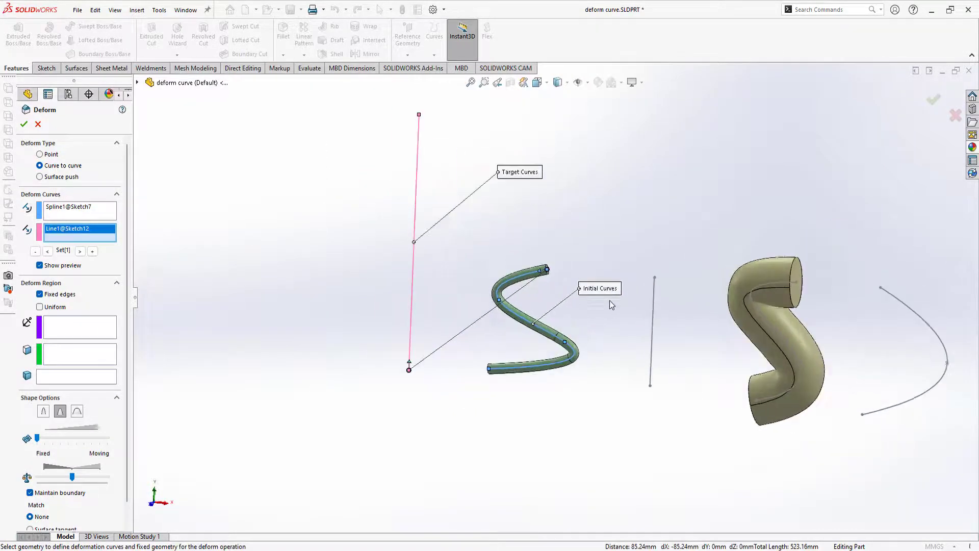
click(65, 376)
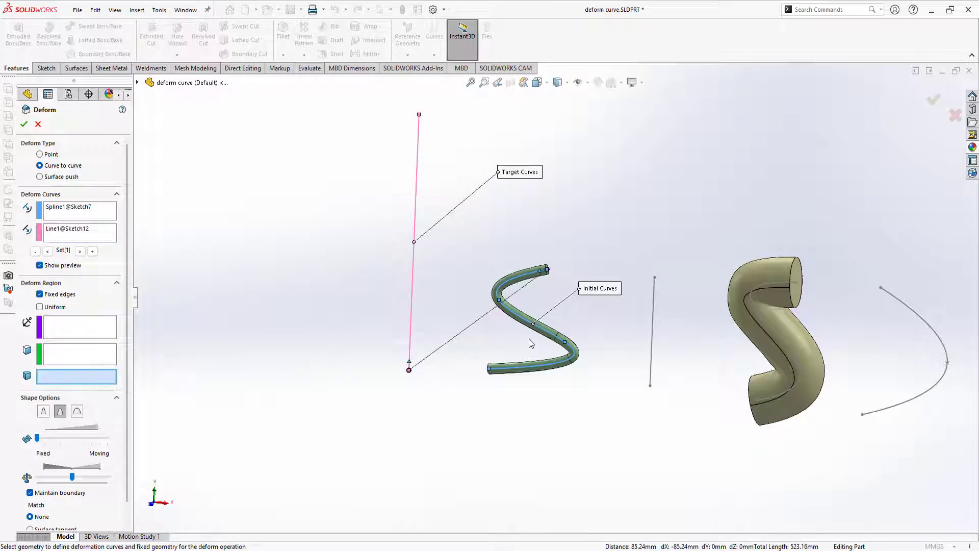
click(529, 327)
Step: Set Minimum stiffness, weight the slider toward Moving, and inspect the straightened tube preview
scroll(429, 224, down, 3)
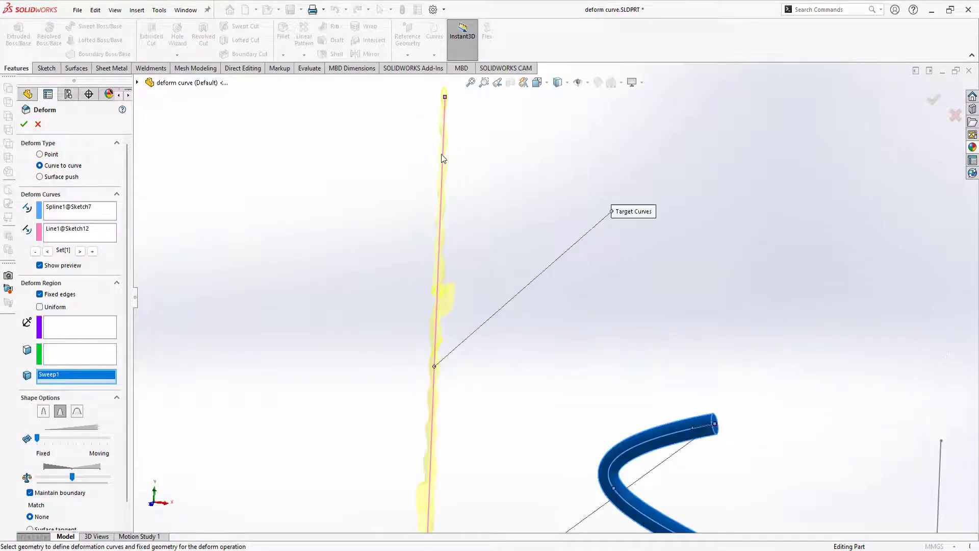
scroll(486, 319, up, 3)
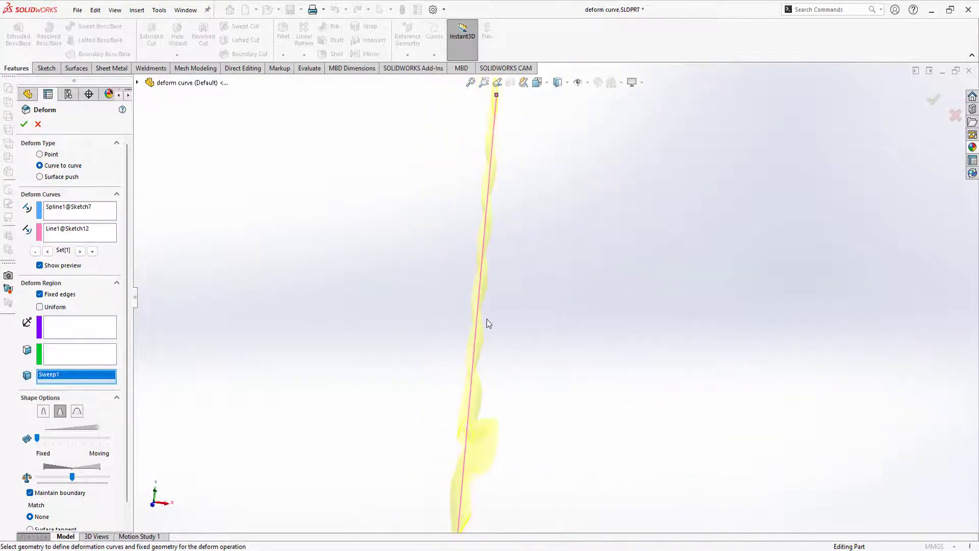
click(77, 411)
click(59, 411)
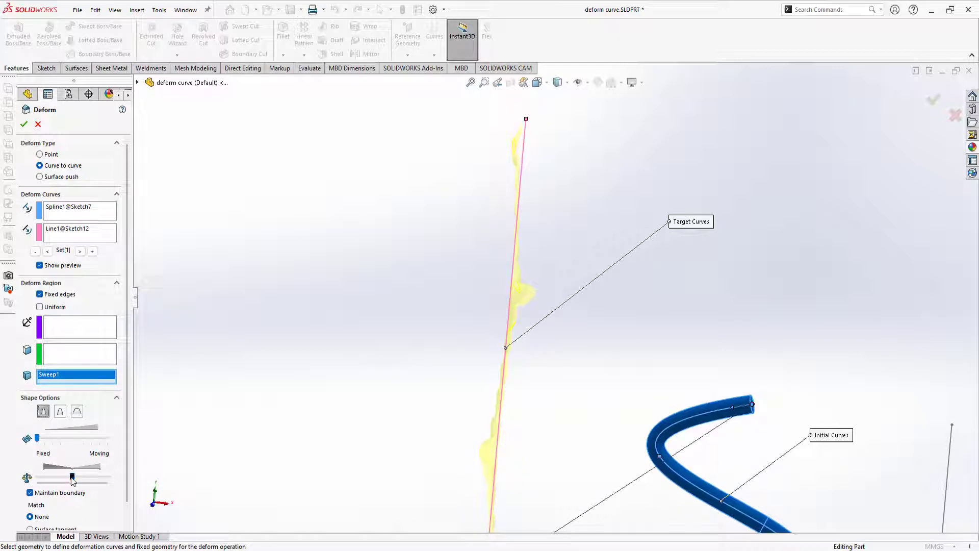
mouse_move(37, 439)
mouse_down()
mouse_move(114, 440)
mouse_move(82, 442)
mouse_up()
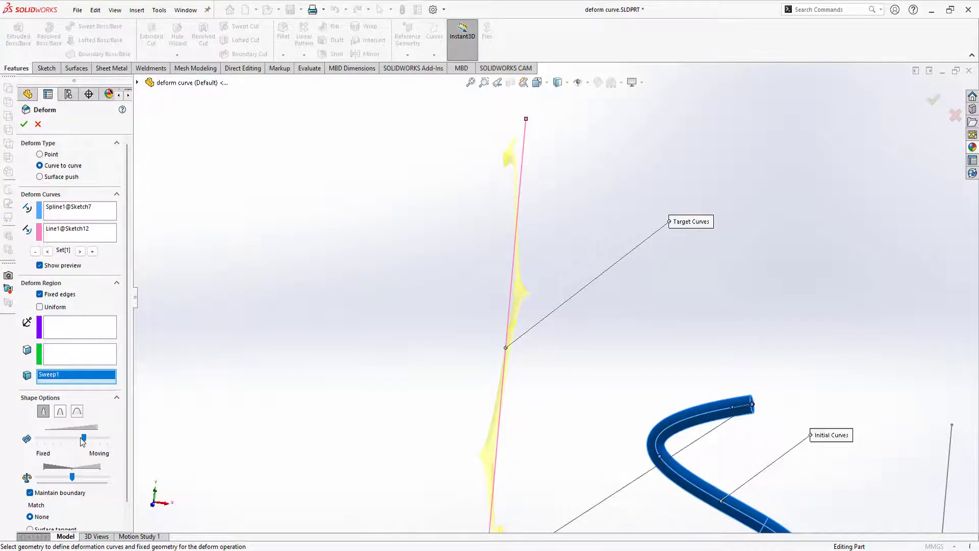
mouse_move(350, 342)
middle_down()
mouse_move(415, 332)
mouse_move(525, 354)
mouse_move(535, 399)
mouse_move(558, 384)
mouse_move(498, 404)
mouse_move(542, 413)
middle_up()
scroll(542, 411, down, 3)
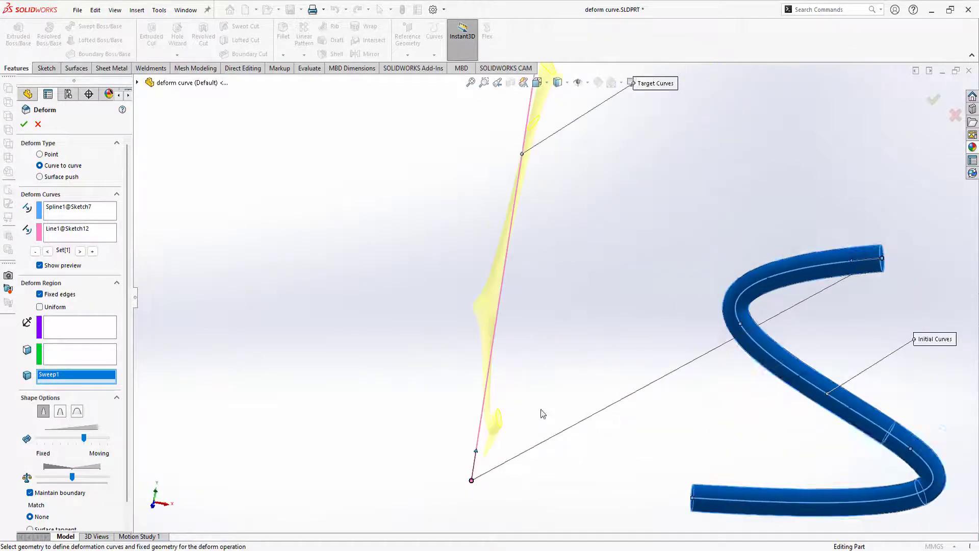
scroll(504, 434, down, 3)
scroll(553, 284, up, 3)
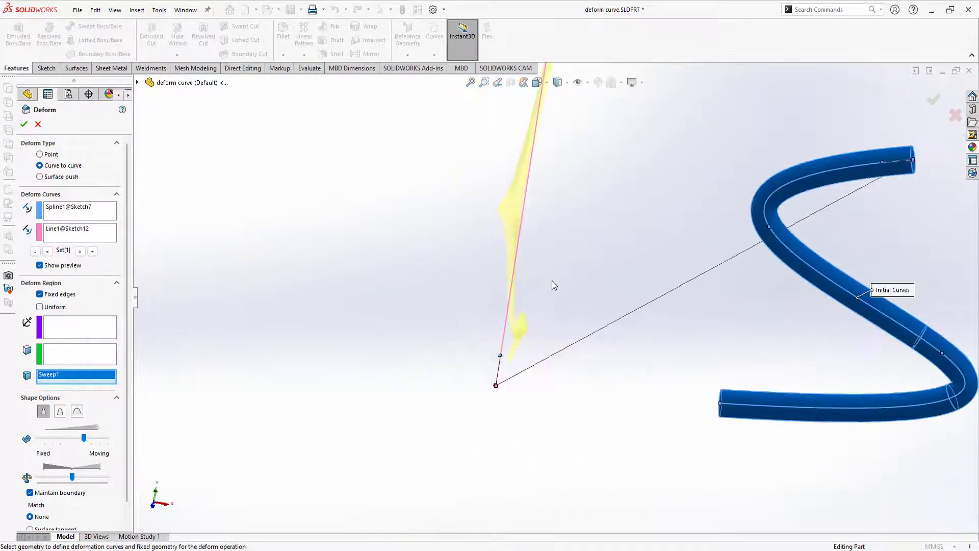
scroll(581, 262, up, 2)
scroll(579, 242, down, 2)
scroll(547, 255, down, 2)
middle_drag(547, 255, 513, 257)
Step: Replace the line target with the circle, Arc1@Sketch5, as the Deform's target curve
right_click(63, 235)
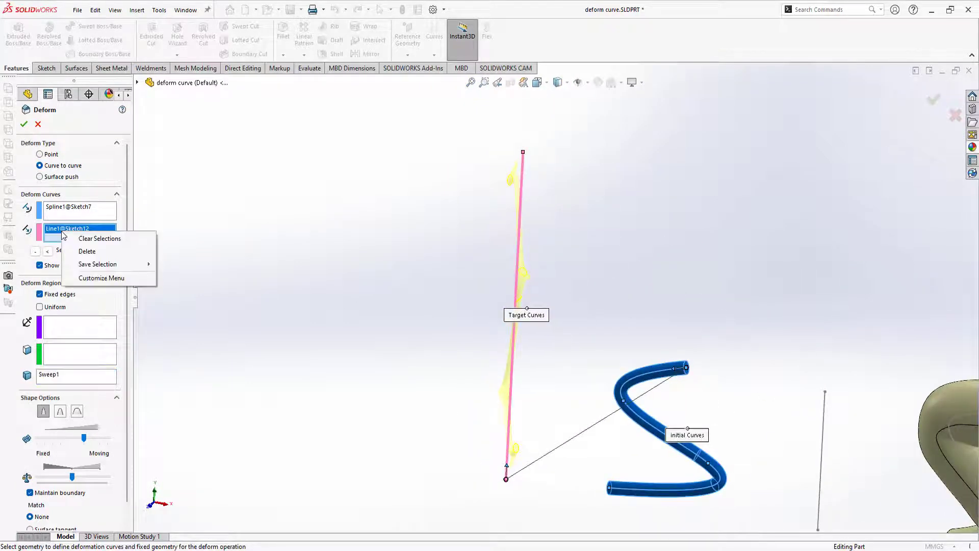
click(87, 251)
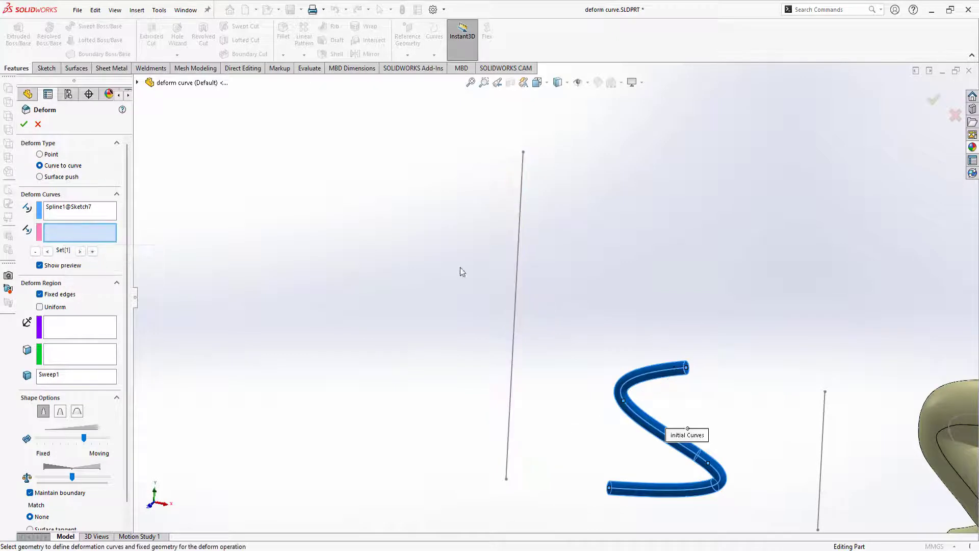
scroll(460, 267, up, 3)
scroll(513, 289, down, 2)
scroll(698, 363, down, 3)
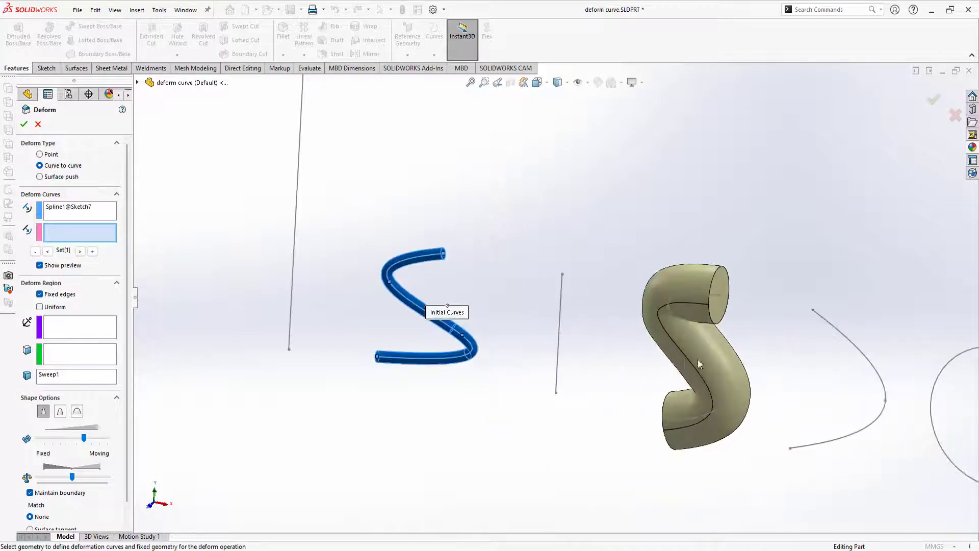
click(836, 339)
scroll(746, 362, up, 1)
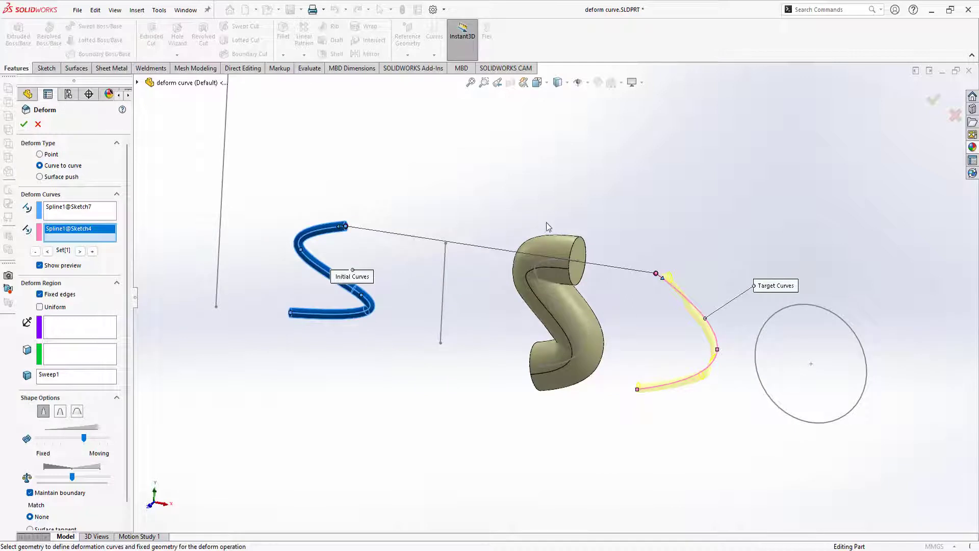
right_click(68, 232)
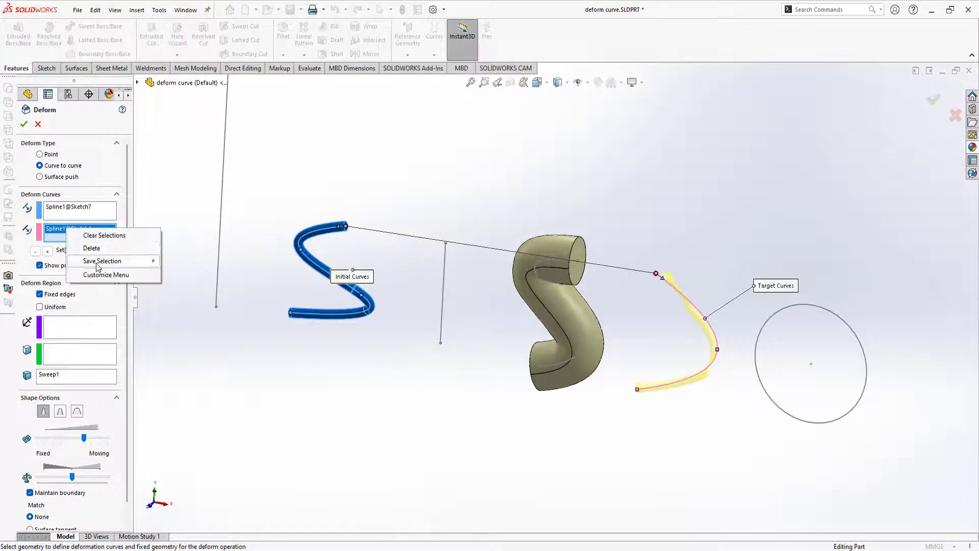
click(84, 245)
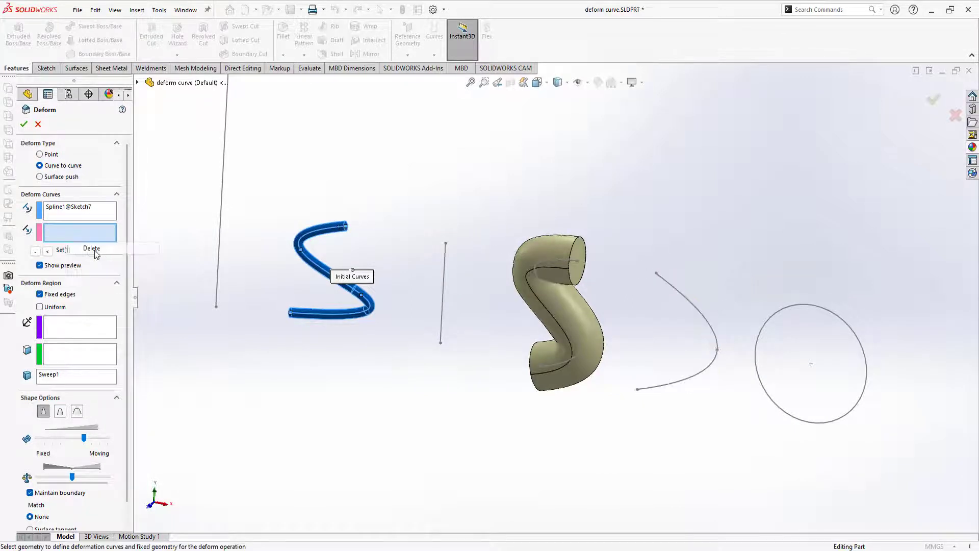
click(817, 309)
middle_drag(788, 357, 810, 284)
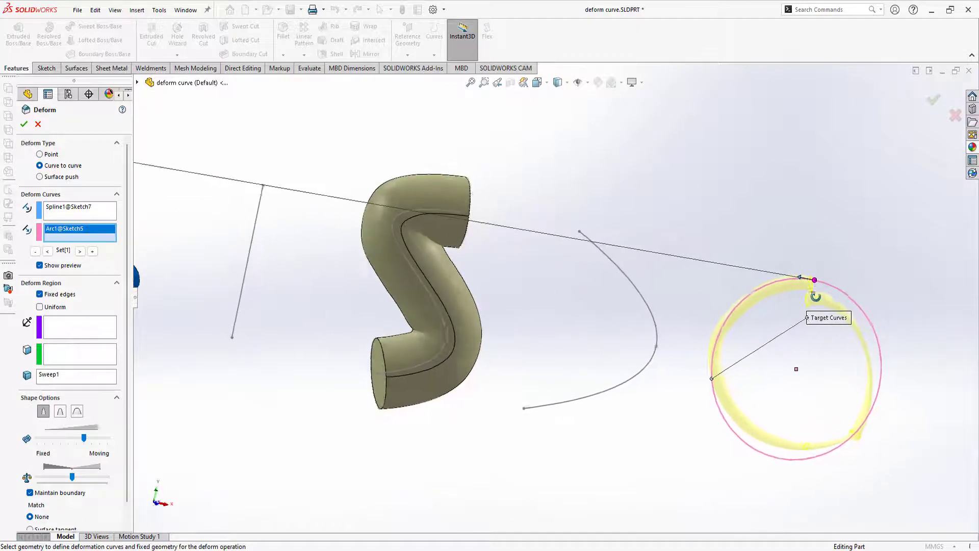
Step: Raise shape accuracy, weight the deform fully toward Moving, and set maximum stiffness
drag(72, 475, 103, 476)
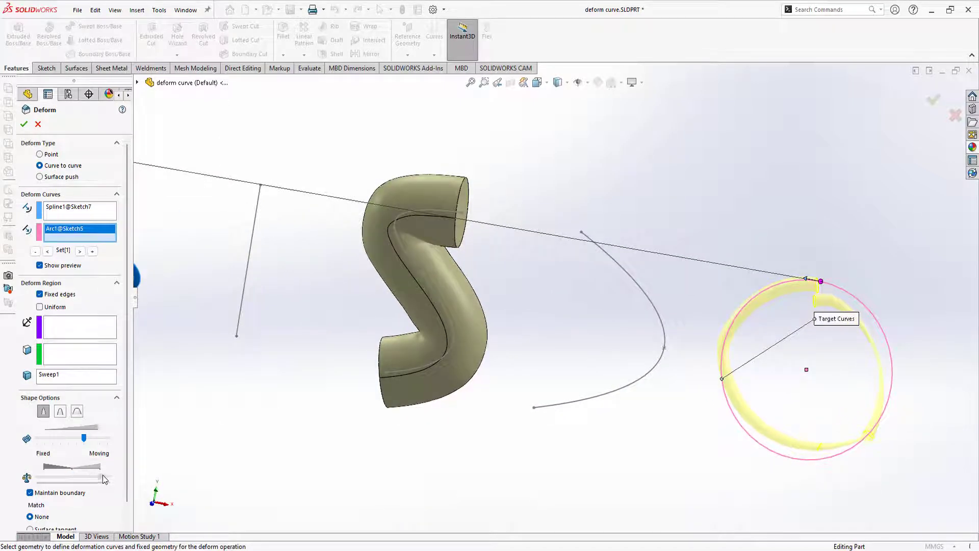
click(109, 438)
scroll(122, 359, down, 2)
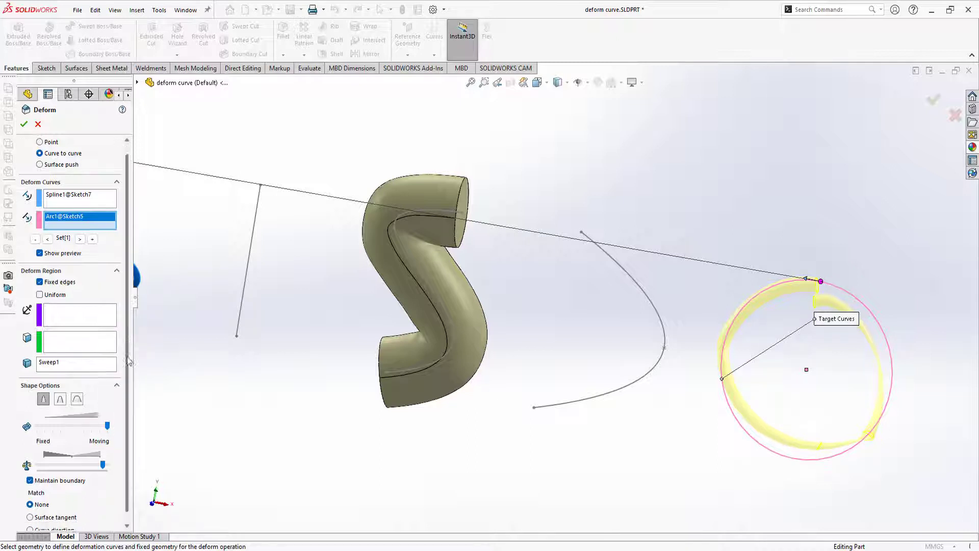
click(61, 390)
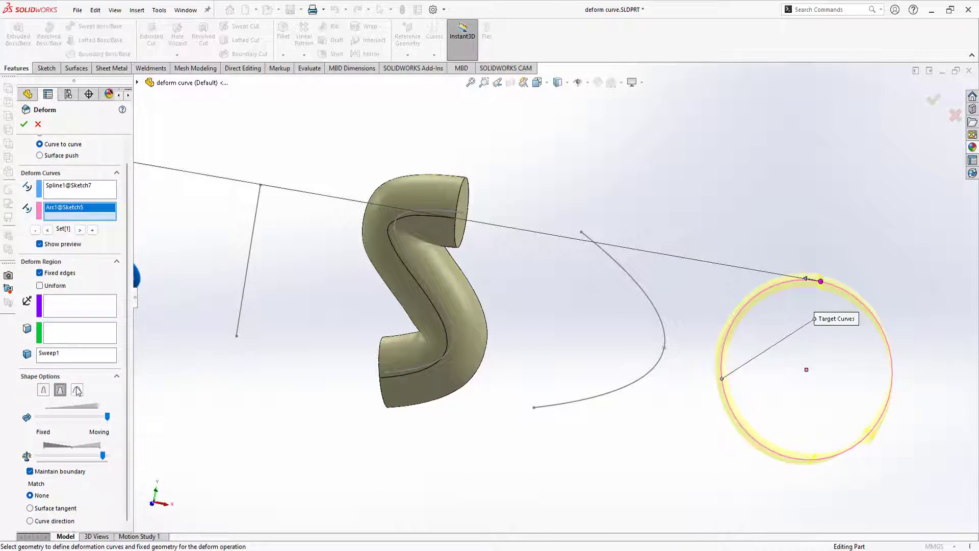
click(77, 390)
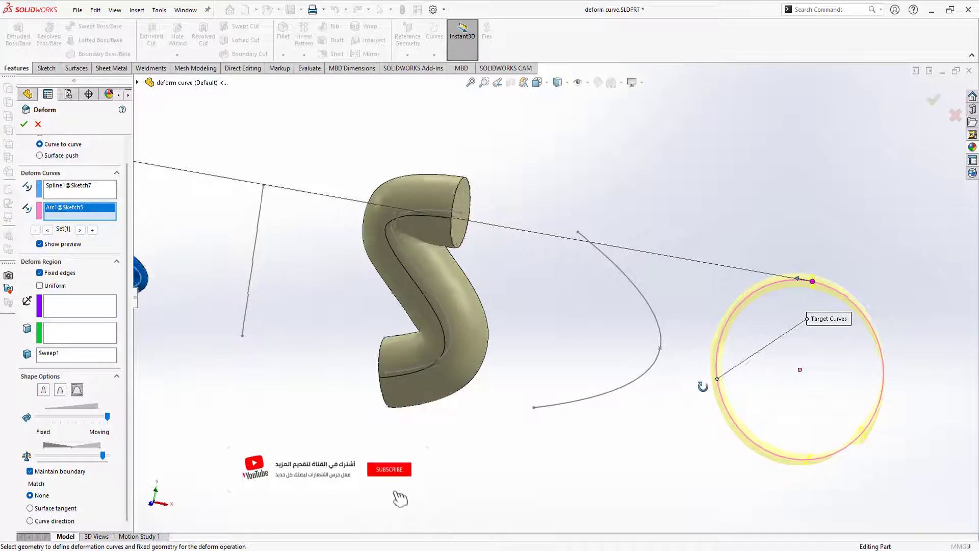
mouse_move(703, 384)
middle_down()
mouse_move(663, 385)
mouse_move(665, 399)
mouse_move(683, 389)
mouse_move(703, 398)
middle_up()
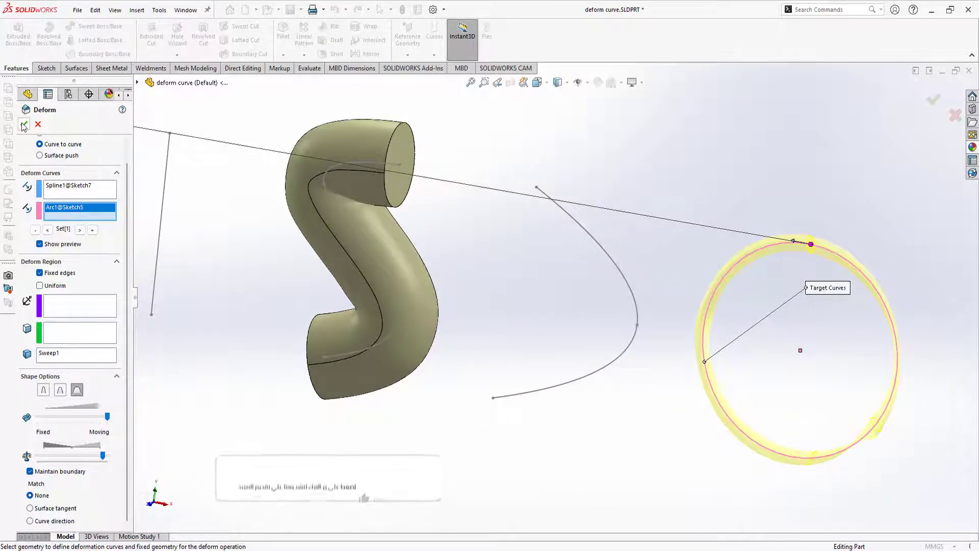
key(Return)
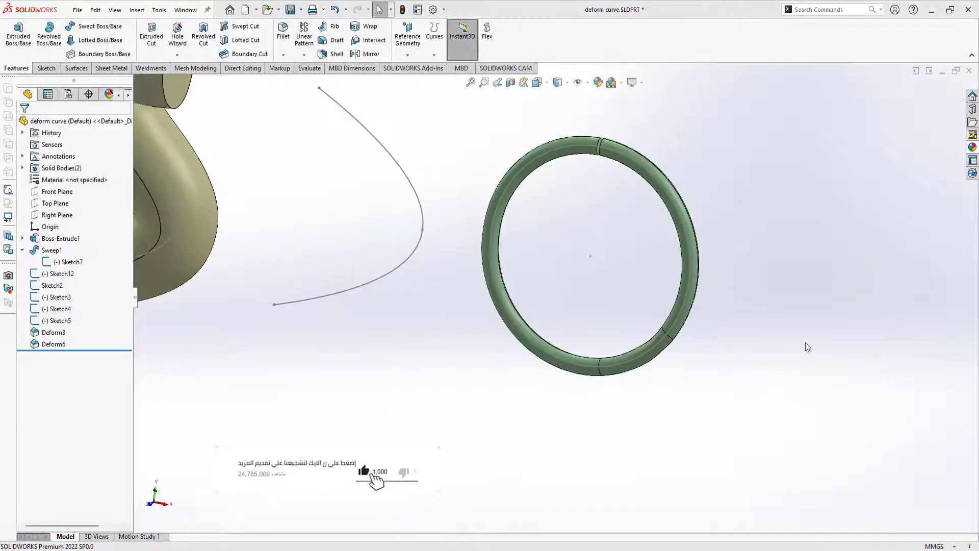
mouse_move(595, 222)
middle_down()
mouse_move(603, 204)
mouse_move(551, 216)
middle_up()
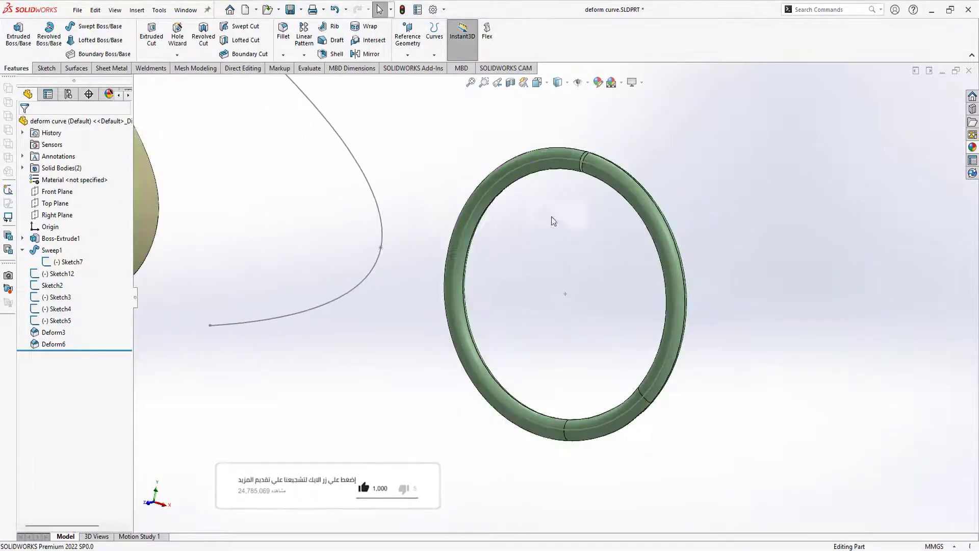
scroll(569, 247, up, 3)
scroll(568, 248, up, 2)
scroll(568, 248, down, 2)
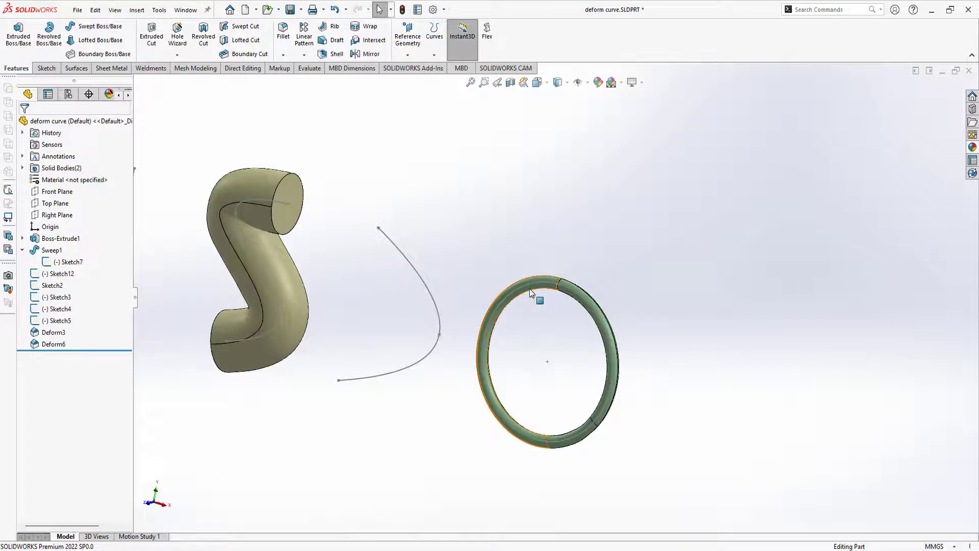
click(530, 290)
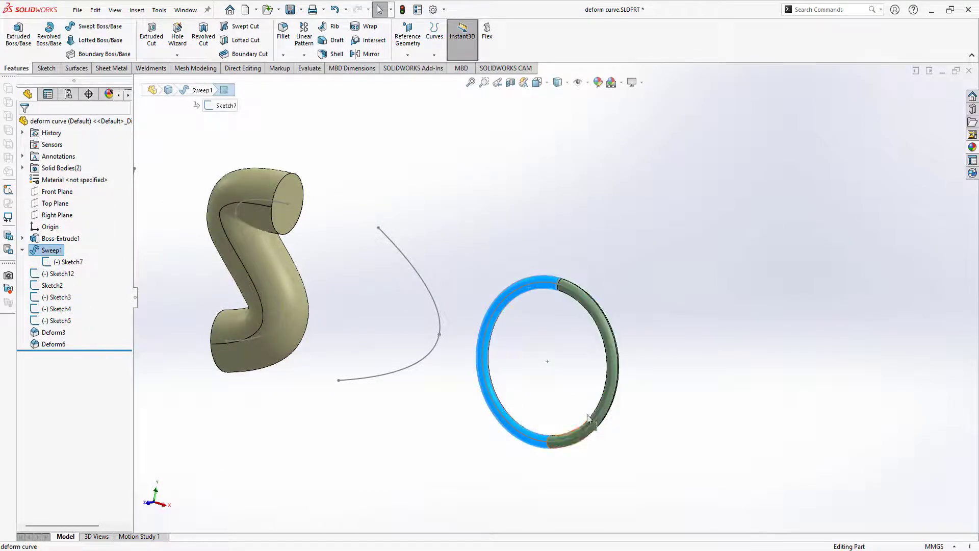
scroll(480, 362, up, 3)
ctrl+middle_drag(480, 362, 583, 406)
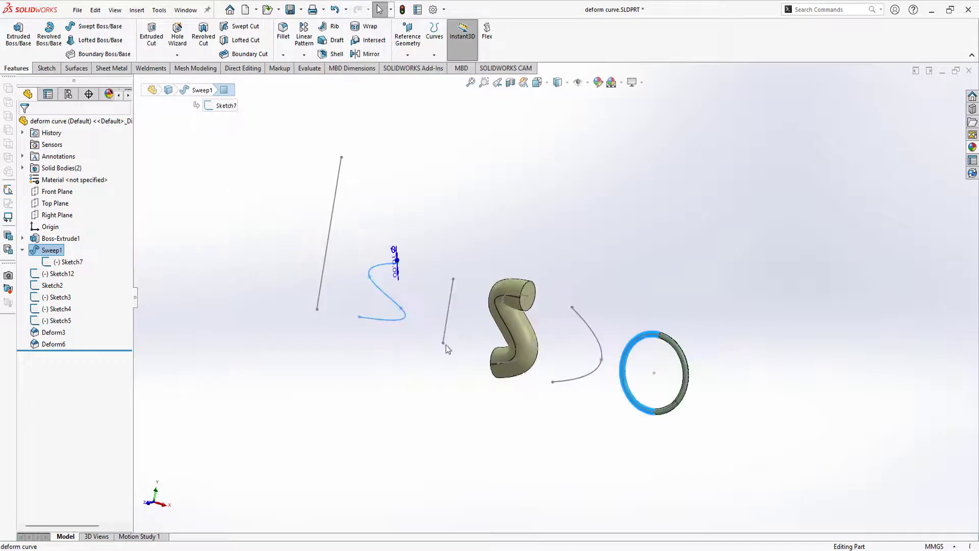
middle_drag(635, 364, 549, 216)
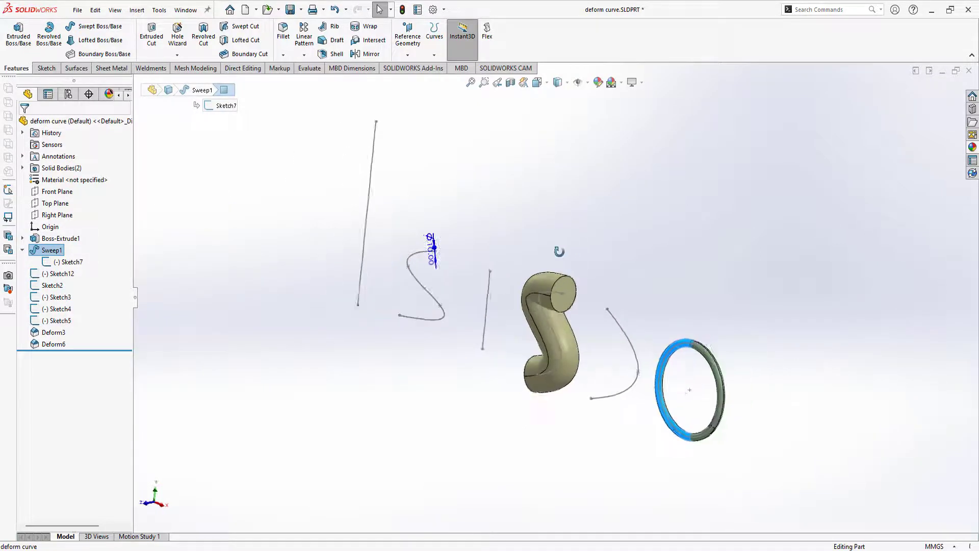
click(549, 214)
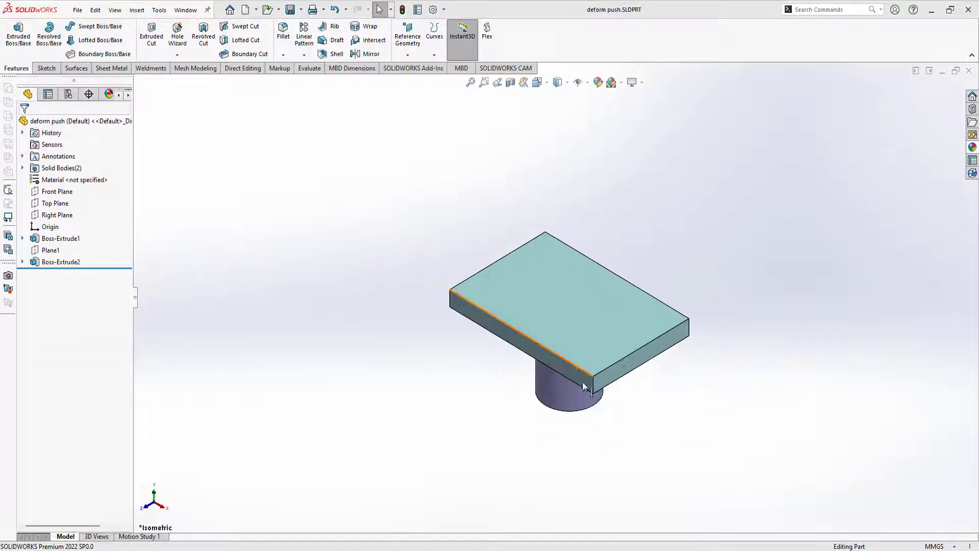
Step: Return the 'deform push' part to isometric view and start a new Deform feature
middle_drag(583, 385, 491, 295)
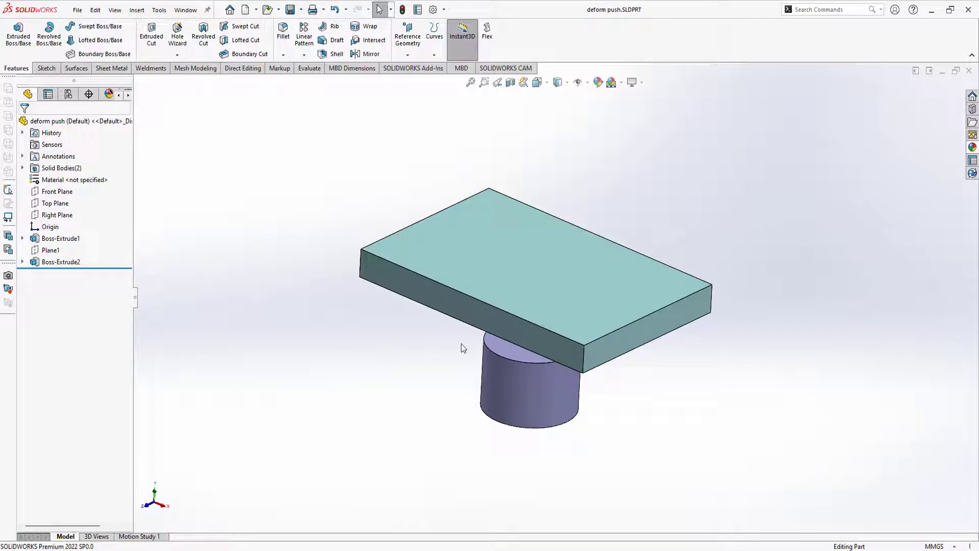
middle_drag(461, 343, 437, 350)
key(ctrl+7)
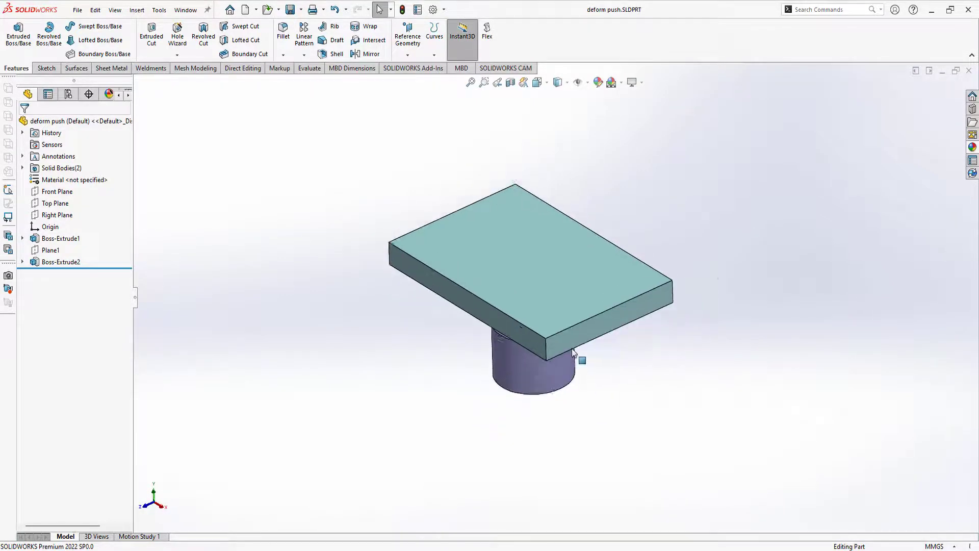
click(136, 9)
mouse_move(154, 53)
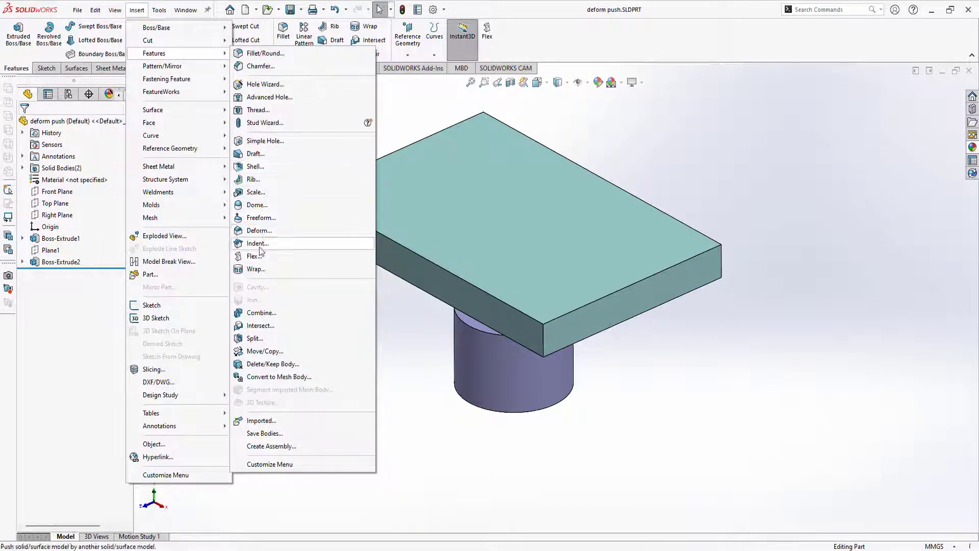
click(258, 230)
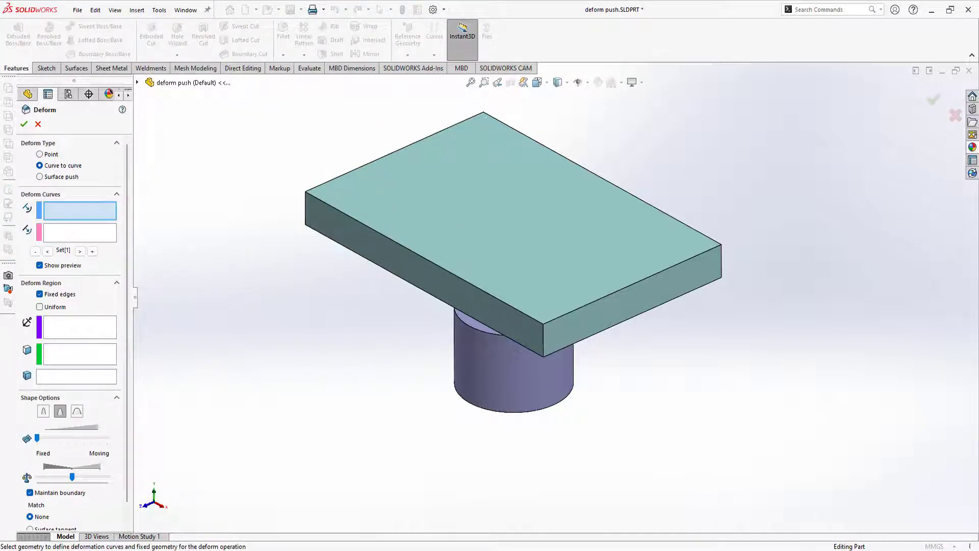
Step: Switch the Deform to Surface push with plate edge Edge<1> as the push direction
click(40, 177)
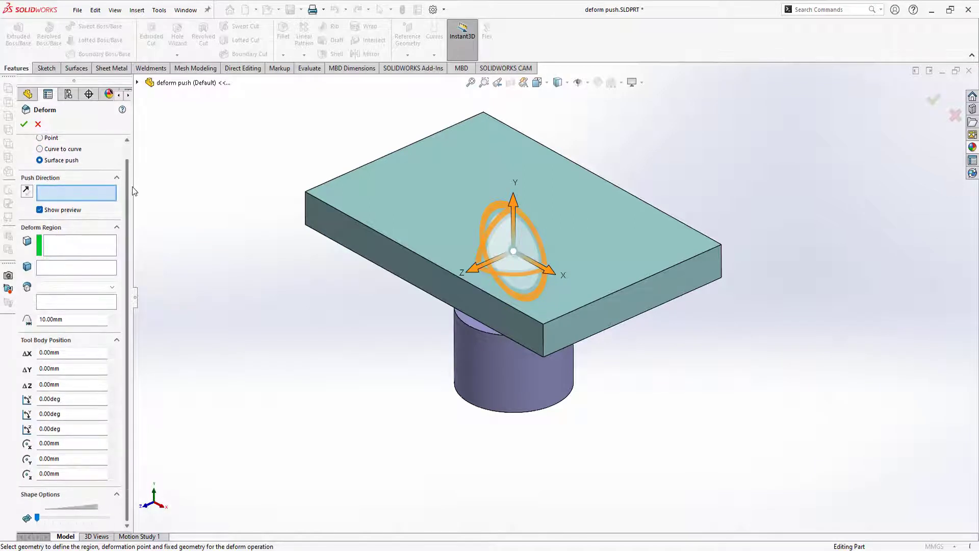
middle_drag(339, 340, 345, 313)
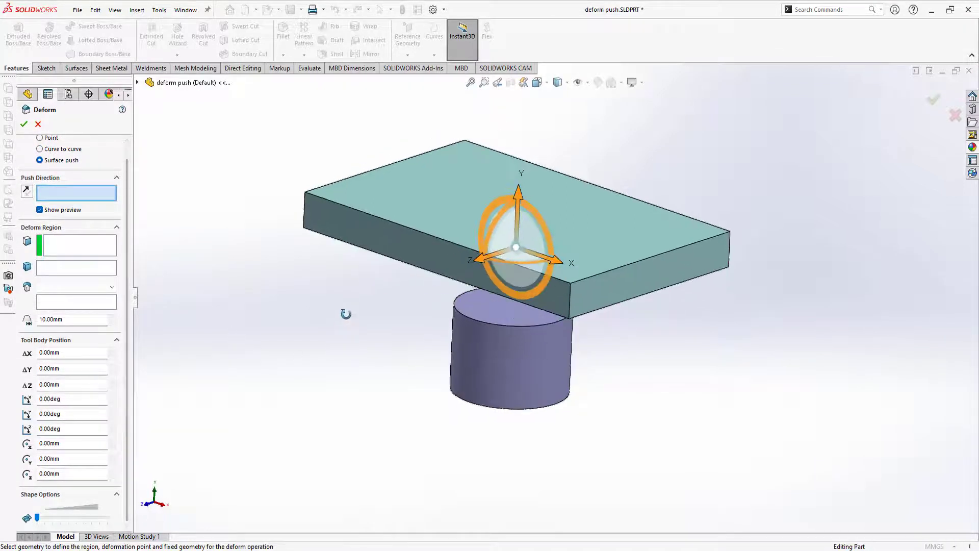
click(570, 292)
middle_drag(558, 297, 506, 269)
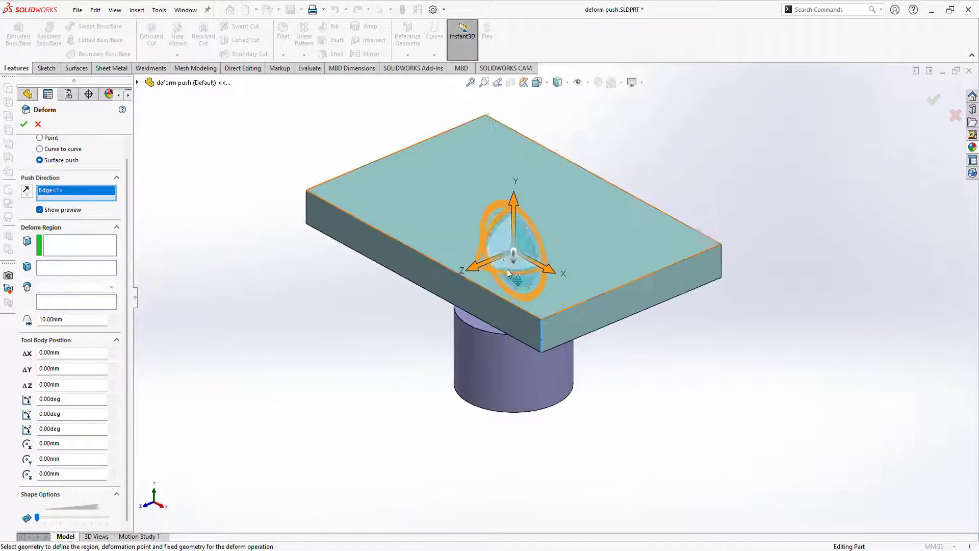
scroll(526, 255, down, 5)
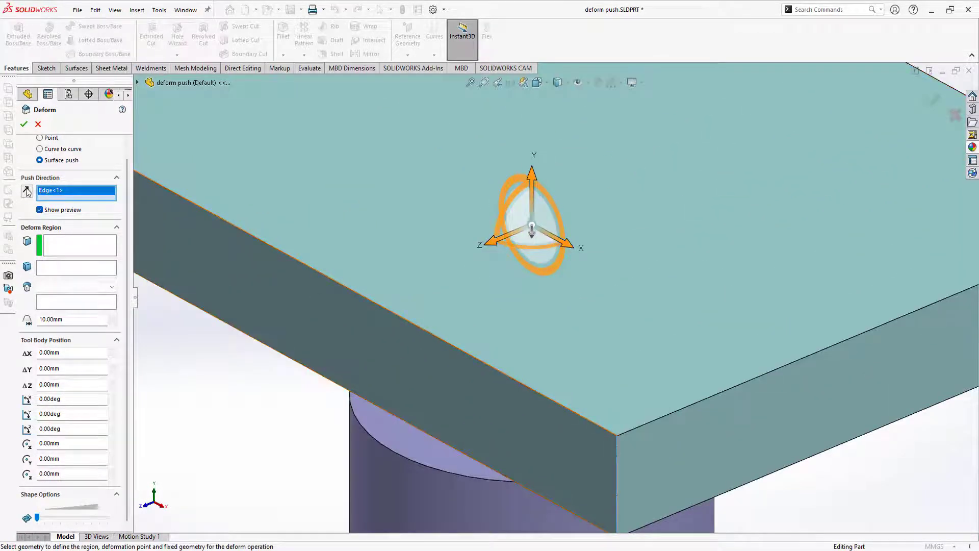
scroll(489, 275, up, 5)
mouse_move(489, 275)
middle_down()
mouse_move(582, 306)
mouse_move(560, 327)
middle_up()
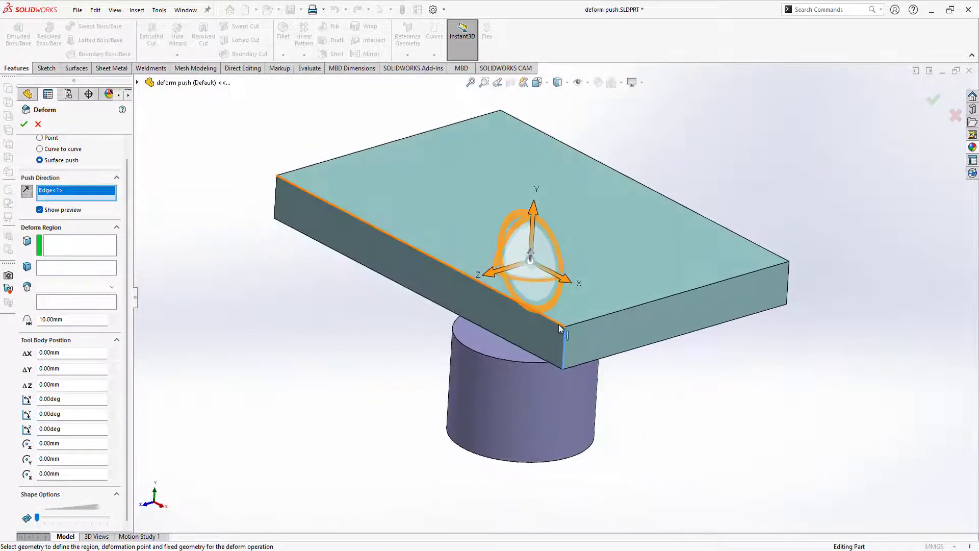
scroll(559, 327, up, 2)
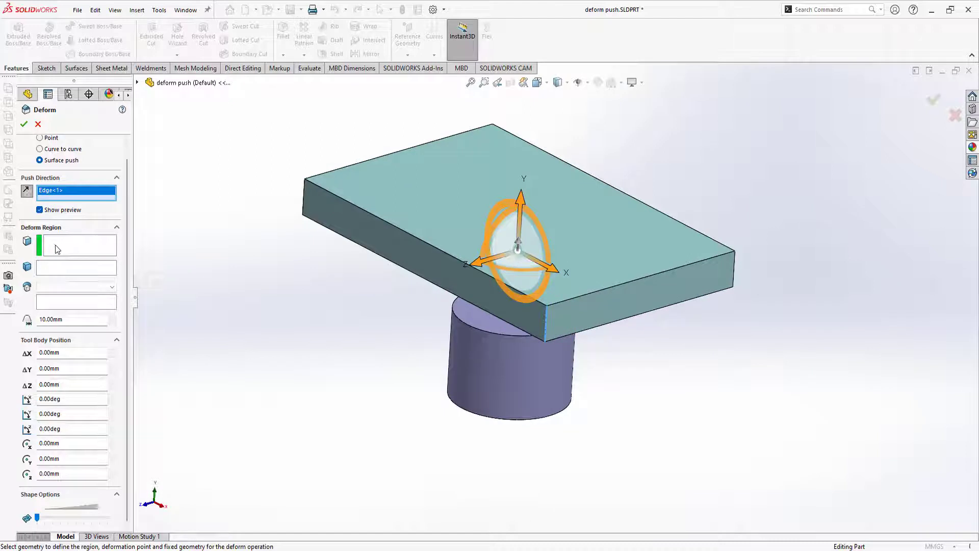
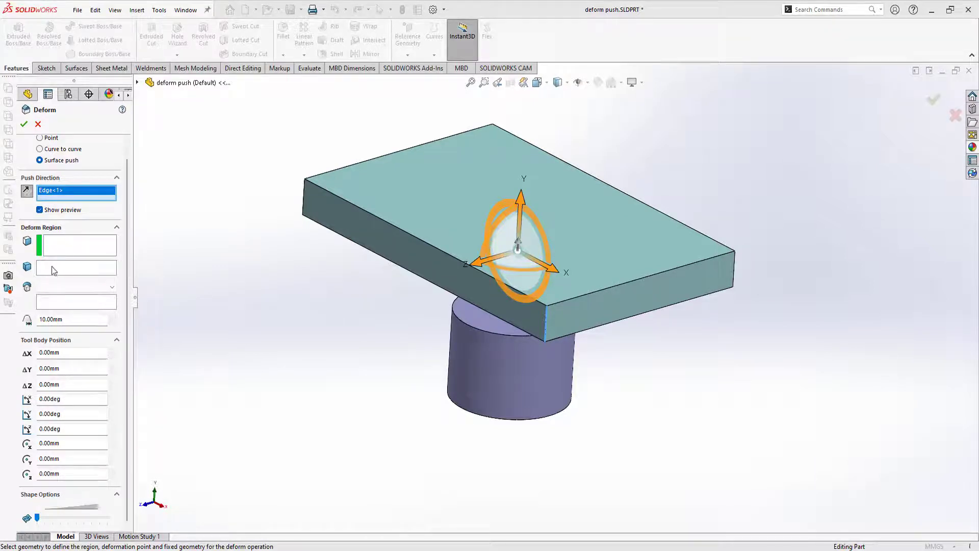
Step: Pick the plate Boss-Extrude1 as the body to be deformed, then orbit to view it
click(385, 246)
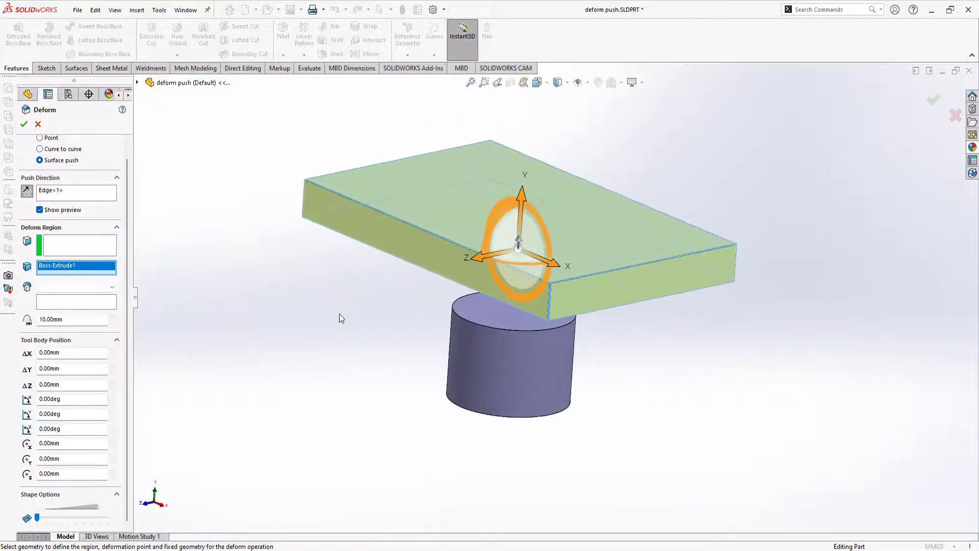
mouse_move(367, 241)
middle_down()
mouse_move(396, 259)
mouse_move(350, 290)
mouse_move(384, 284)
middle_up()
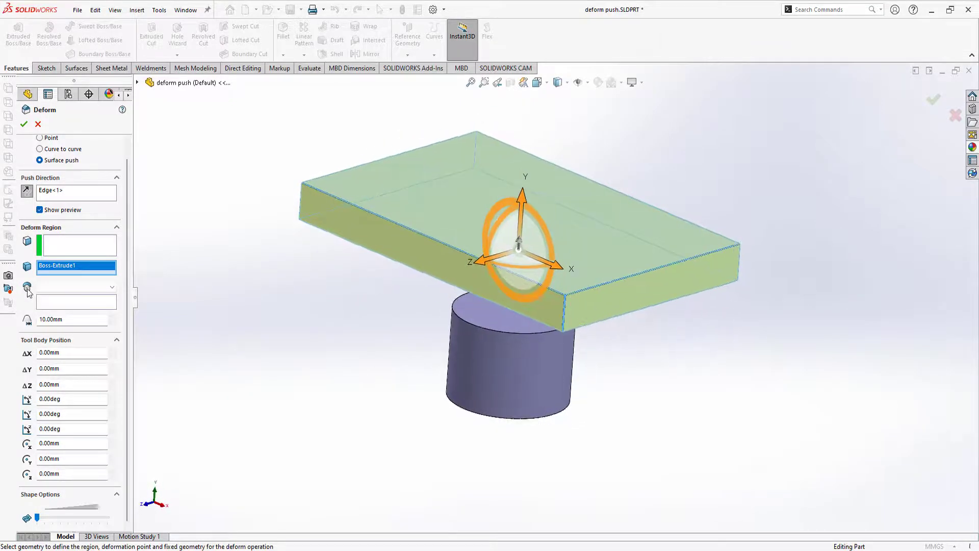
middle_drag(336, 311, 316, 301)
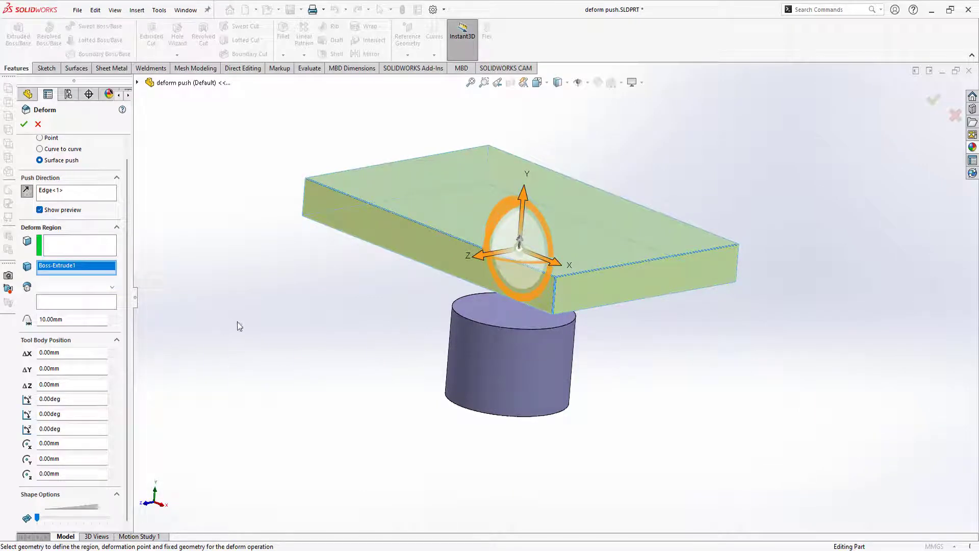
mouse_move(236, 325)
middle_down()
mouse_move(242, 297)
mouse_move(220, 332)
middle_up()
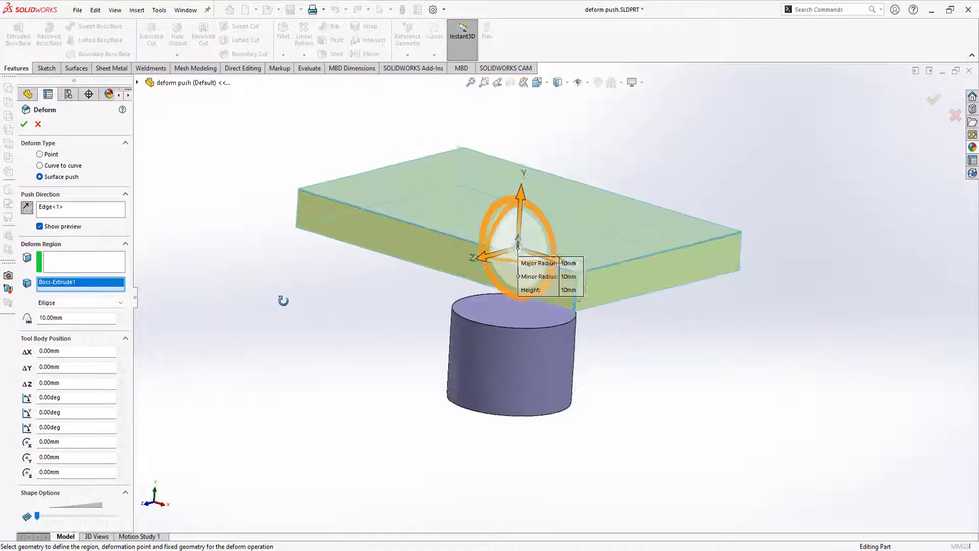
Step: Keep the Ellipse tool body with 10mm radii and return the deform distance to 10.00mm
mouse_move(280, 299)
middle_down()
mouse_move(271, 321)
mouse_move(295, 270)
mouse_move(267, 319)
mouse_move(289, 334)
middle_up()
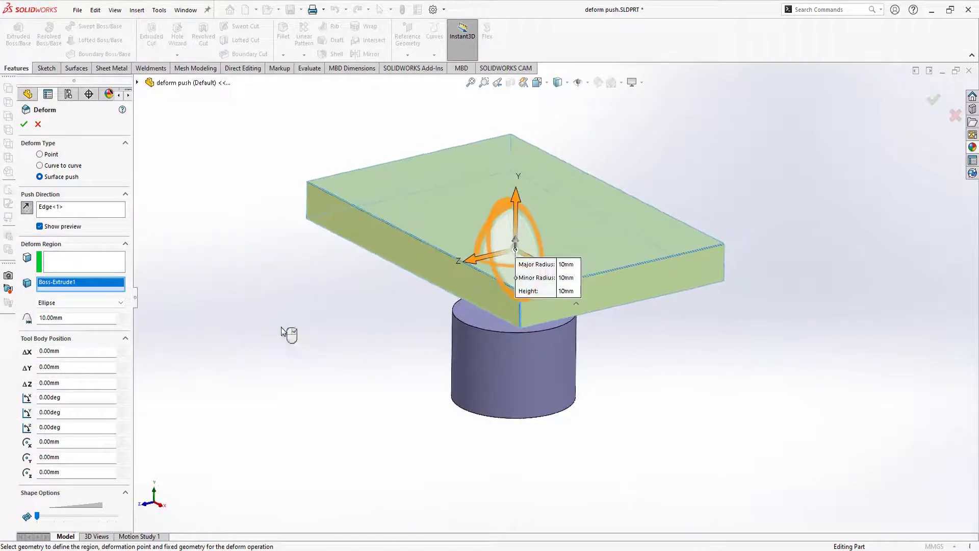
middle_drag(563, 331, 220, 368)
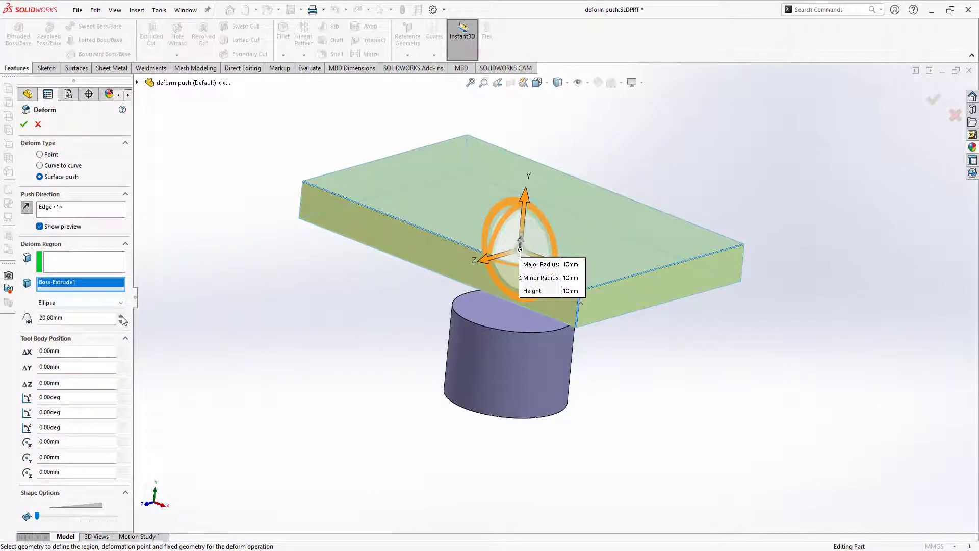
middle_drag(358, 341, 354, 335)
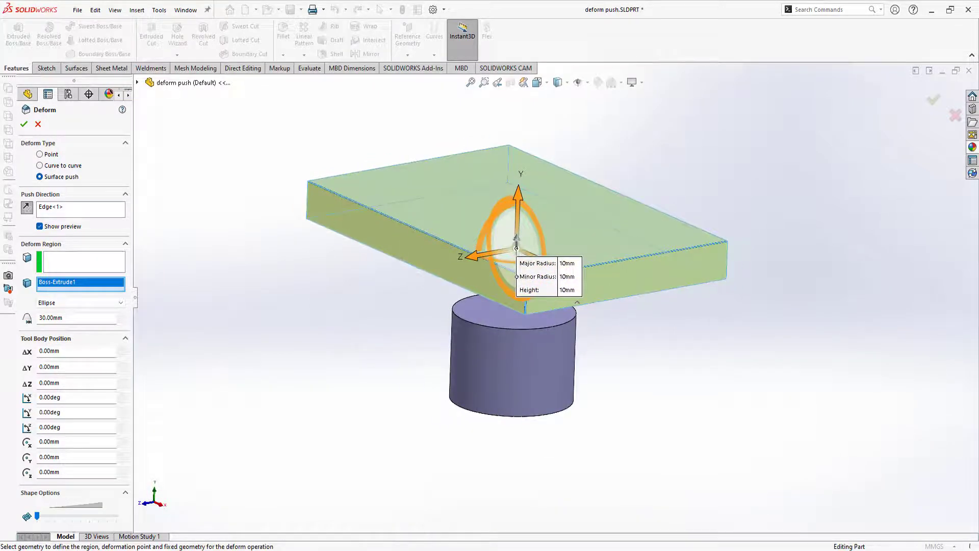
middle_drag(535, 321, 534, 278)
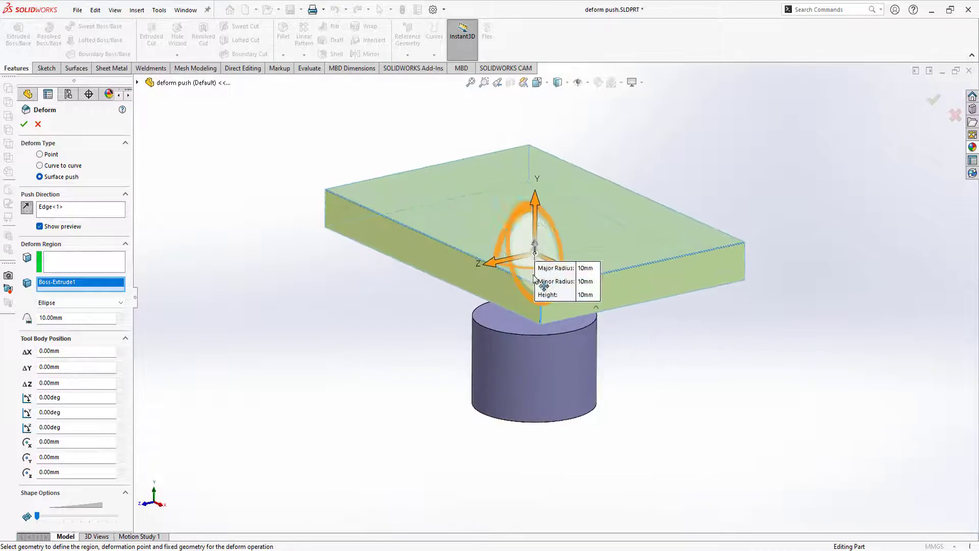
middle_drag(534, 244, 538, 259)
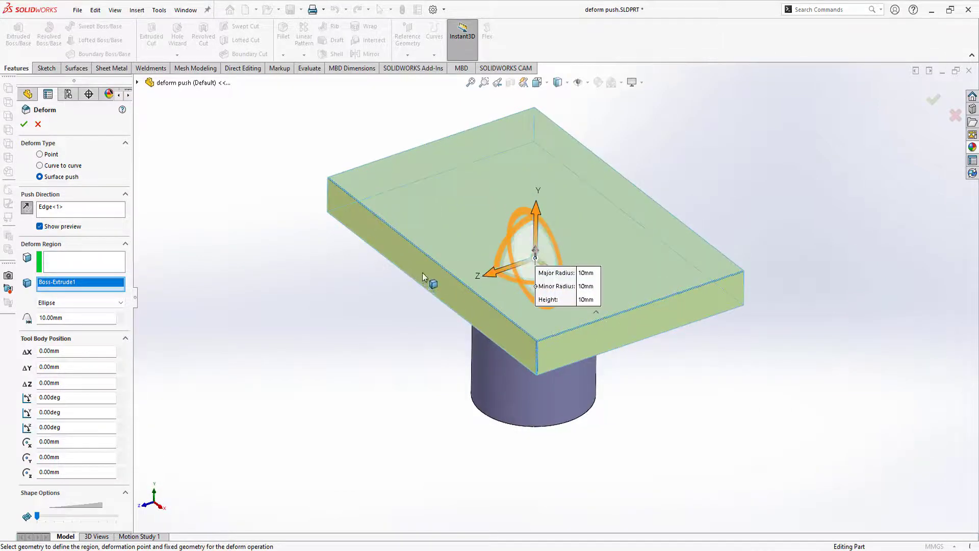
middle_drag(422, 273, 430, 260)
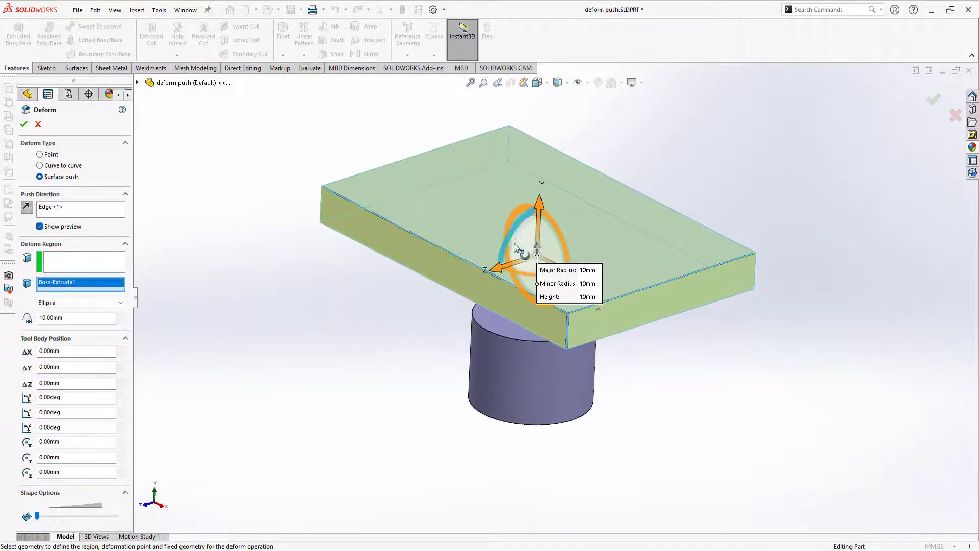
mouse_move(515, 248)
middle_down()
mouse_move(398, 286)
mouse_move(394, 312)
middle_up()
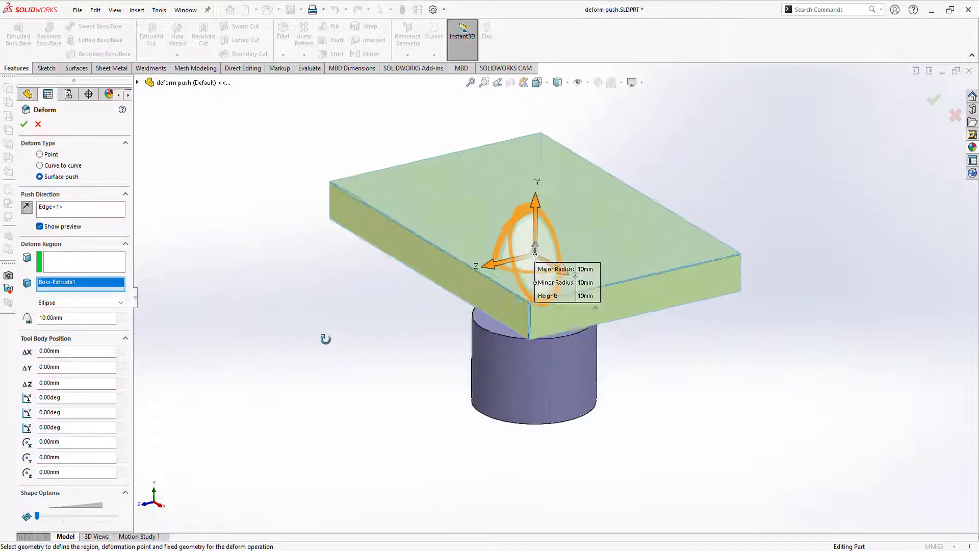
scroll(538, 256, down, 2)
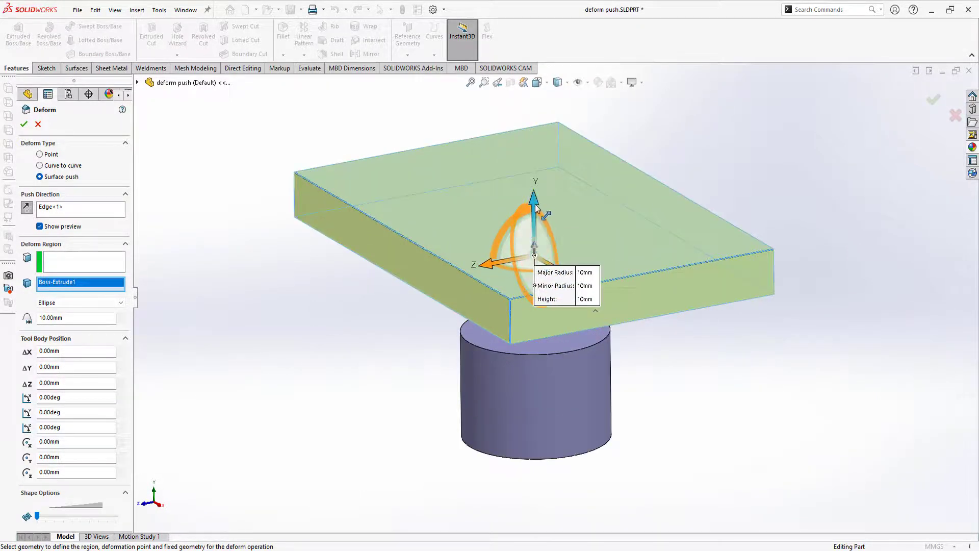
Step: Move the ellipse tool body up along Y and along Z toward the plate
drag(534, 204, 533, 151)
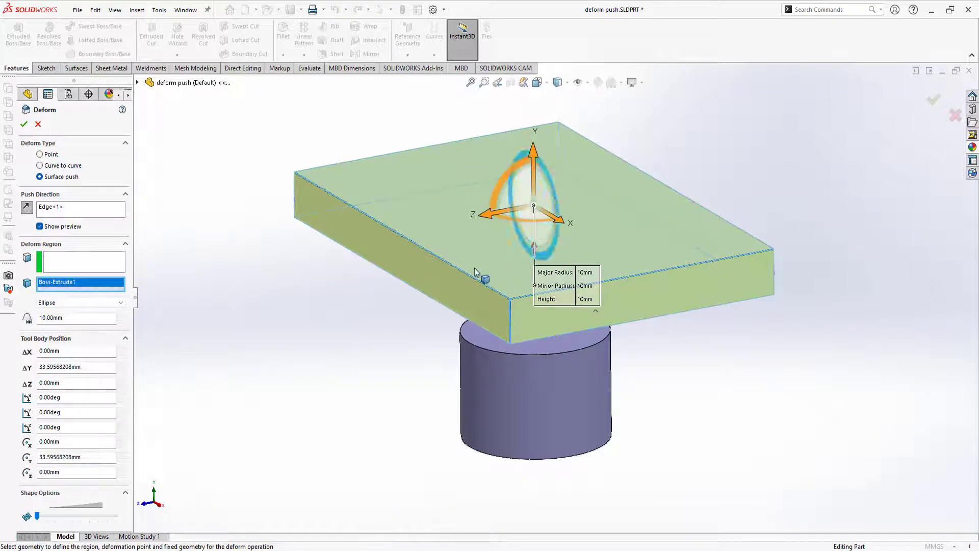
mouse_move(290, 350)
middle_down()
mouse_move(253, 332)
mouse_move(420, 252)
middle_up()
drag(474, 217, 441, 215)
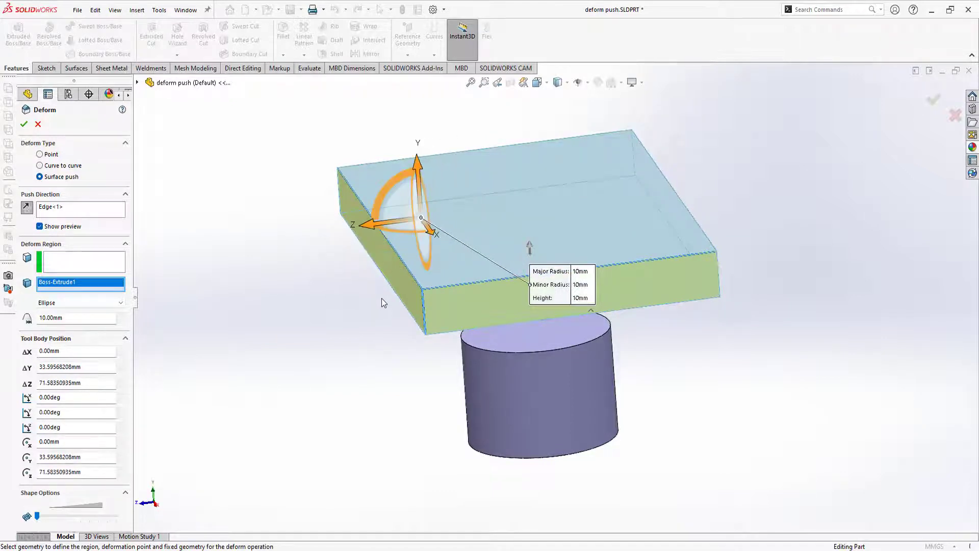
mouse_move(381, 298)
middle_down()
mouse_move(349, 278)
mouse_move(385, 258)
mouse_move(382, 271)
middle_up()
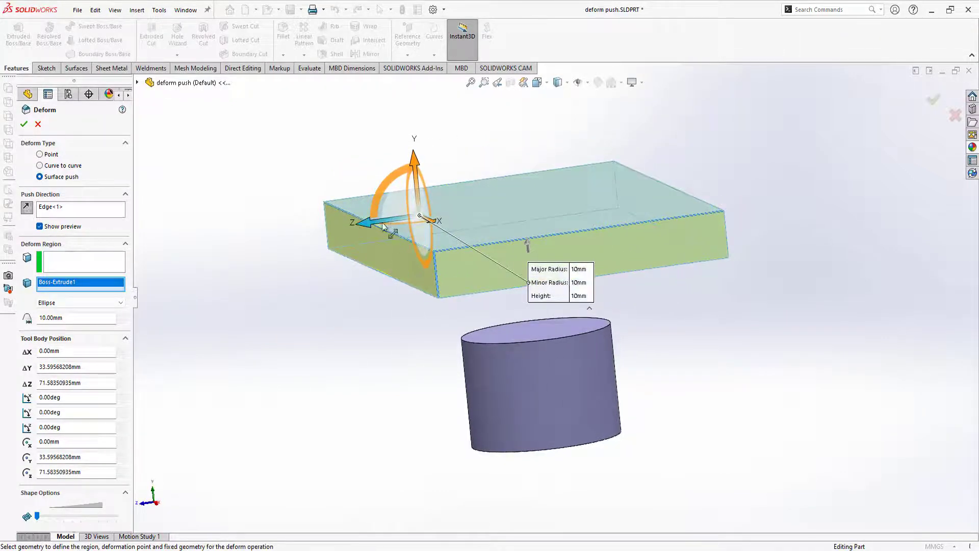
drag(366, 227, 328, 237)
scroll(327, 236, down, 4)
scroll(390, 262, down, 3)
scroll(390, 262, down, 2)
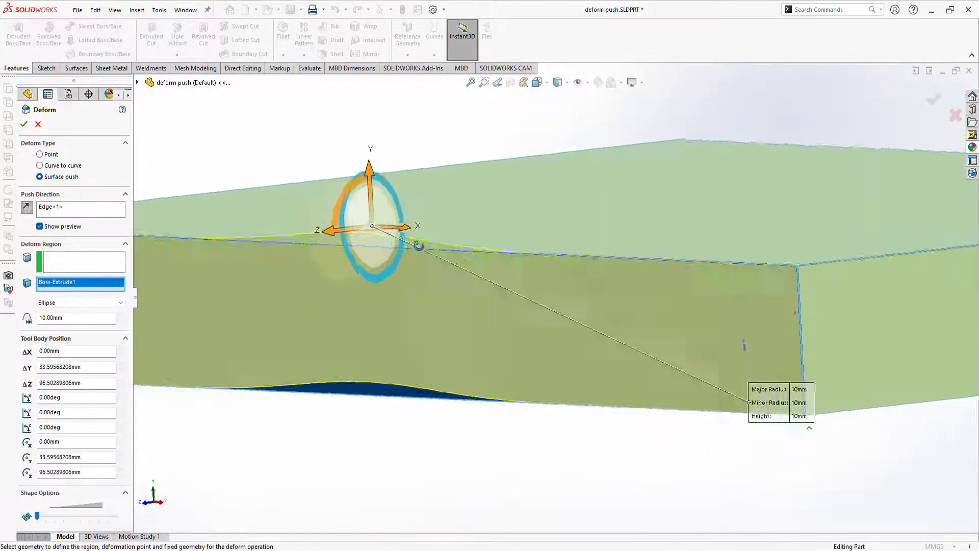
mouse_move(419, 246)
middle_down()
mouse_move(393, 286)
mouse_move(408, 308)
middle_up()
scroll(408, 308, up, 3)
scroll(471, 294, up, 2)
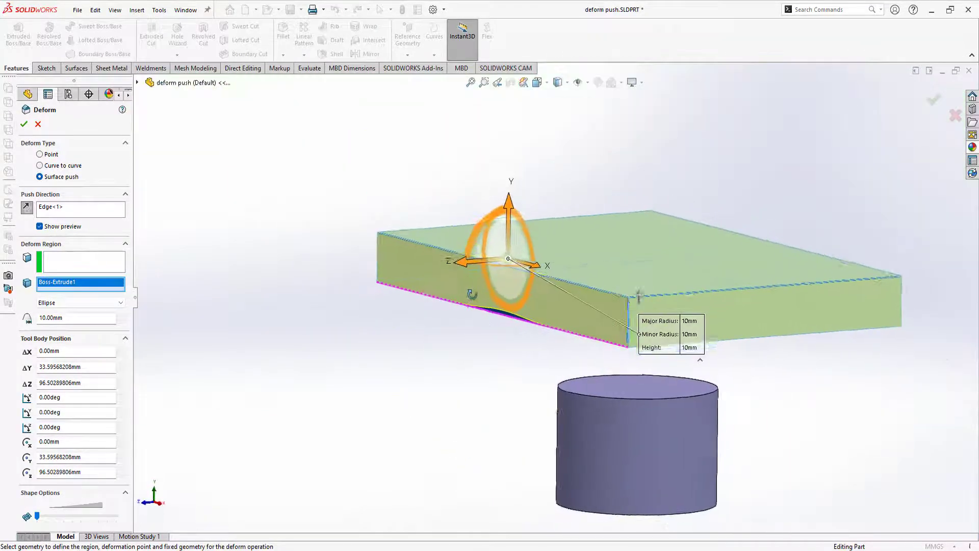
scroll(523, 330, down, 2)
scroll(530, 262, down, 3)
scroll(474, 255, up, 2)
scroll(520, 272, up, 2)
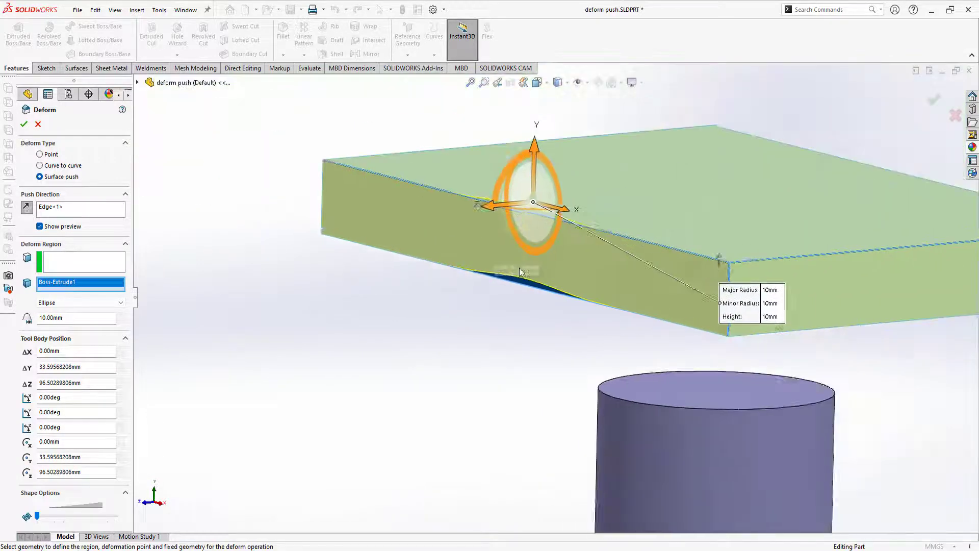
mouse_move(520, 272)
middle_down()
mouse_move(476, 251)
mouse_move(459, 270)
mouse_move(477, 254)
mouse_move(482, 270)
middle_up()
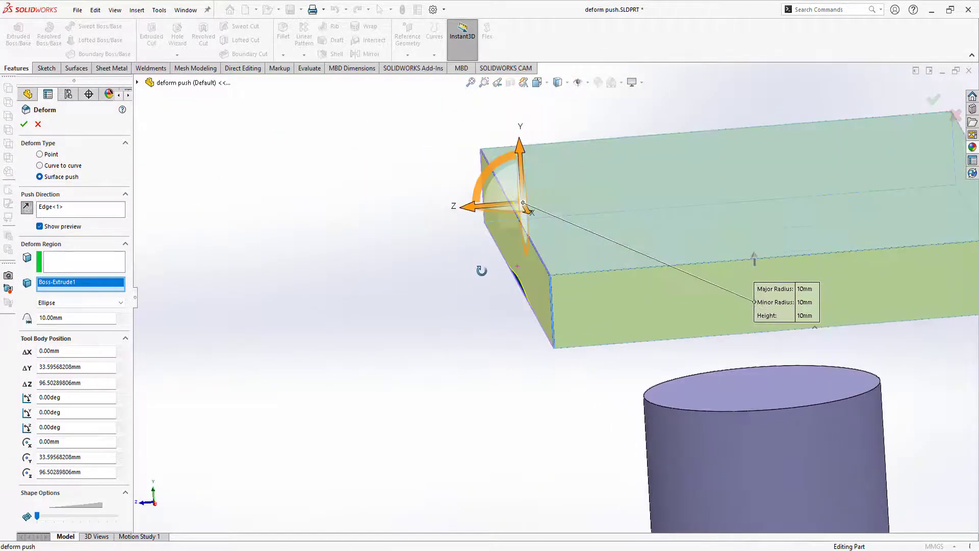
scroll(504, 234, down, 2)
scroll(524, 210, down, 2)
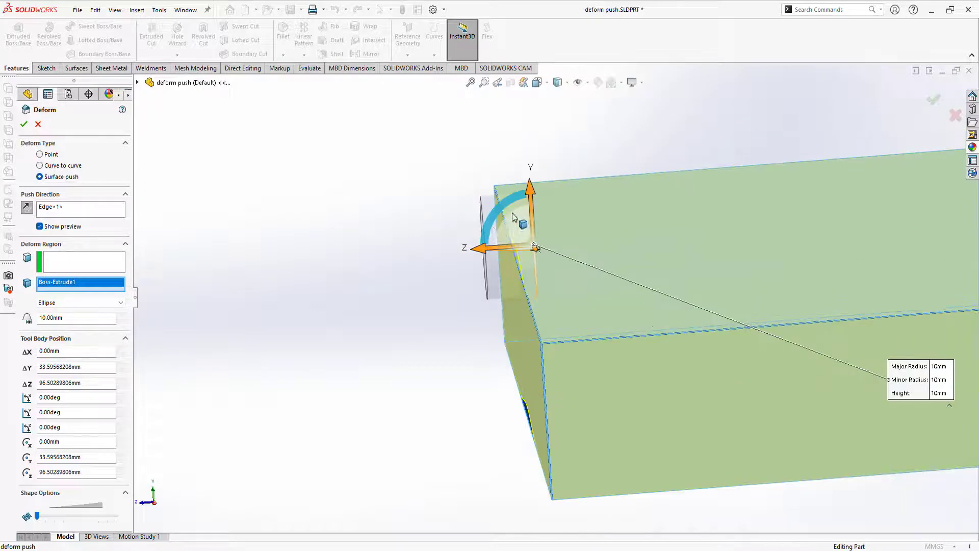
Step: Fine-tune the tool body's Z position and slide it along X to ΔX 148.66mm at the plate end
drag(482, 253, 486, 252)
middle_drag(439, 310, 519, 307)
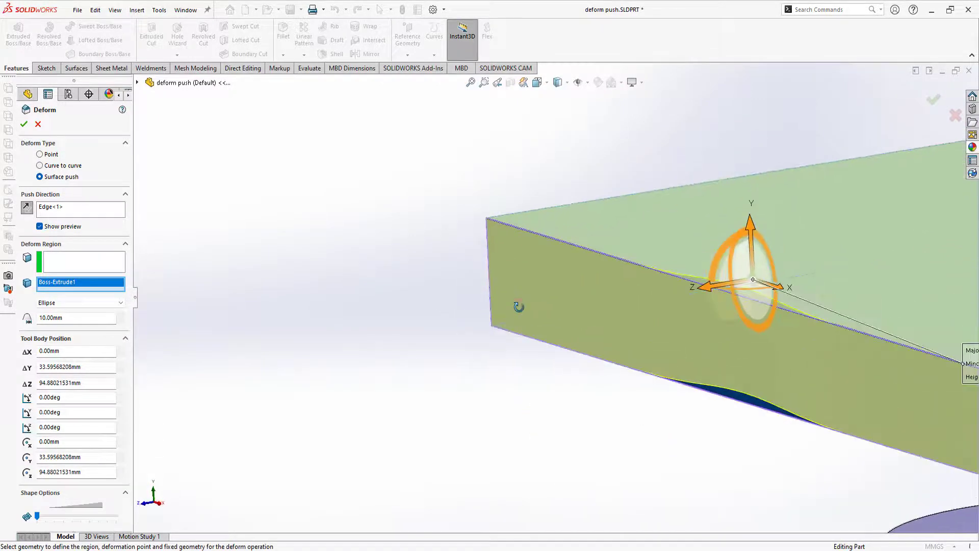
scroll(518, 306, up, 3)
scroll(672, 347, down, 2)
scroll(672, 348, down, 1)
scroll(672, 348, up, 1)
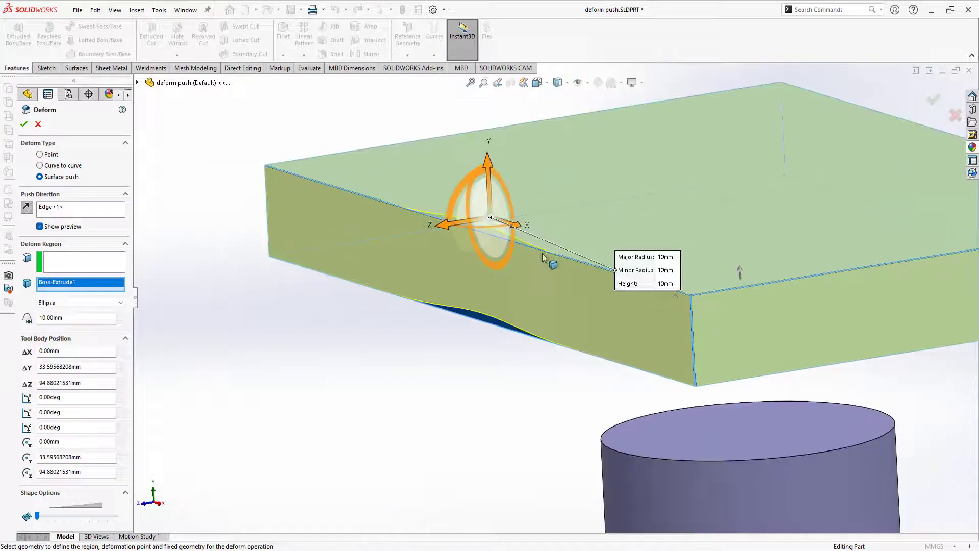
middle_drag(542, 253, 466, 260)
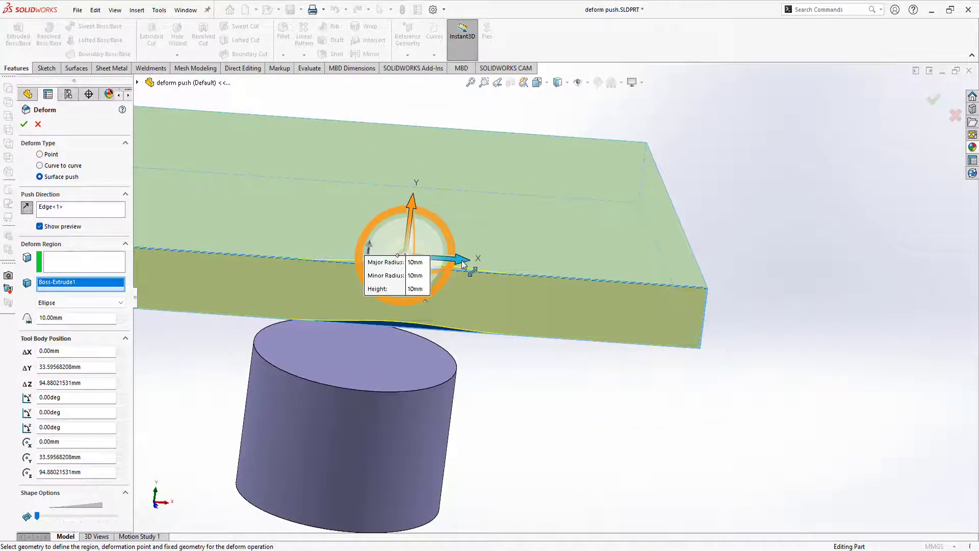
mouse_move(461, 262)
mouse_down()
mouse_move(724, 291)
mouse_move(761, 285)
mouse_up()
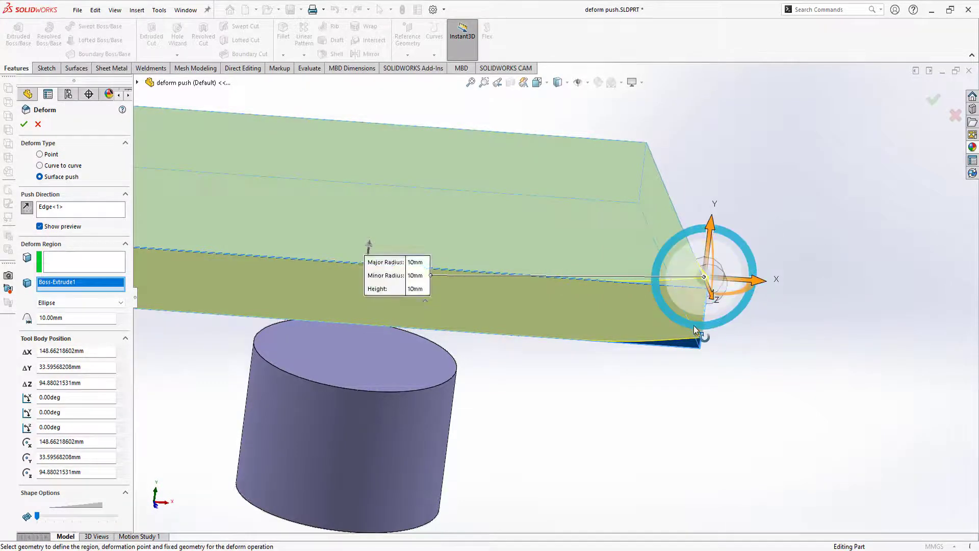
middle_drag(693, 325, 219, 294)
scroll(219, 294, down, 3)
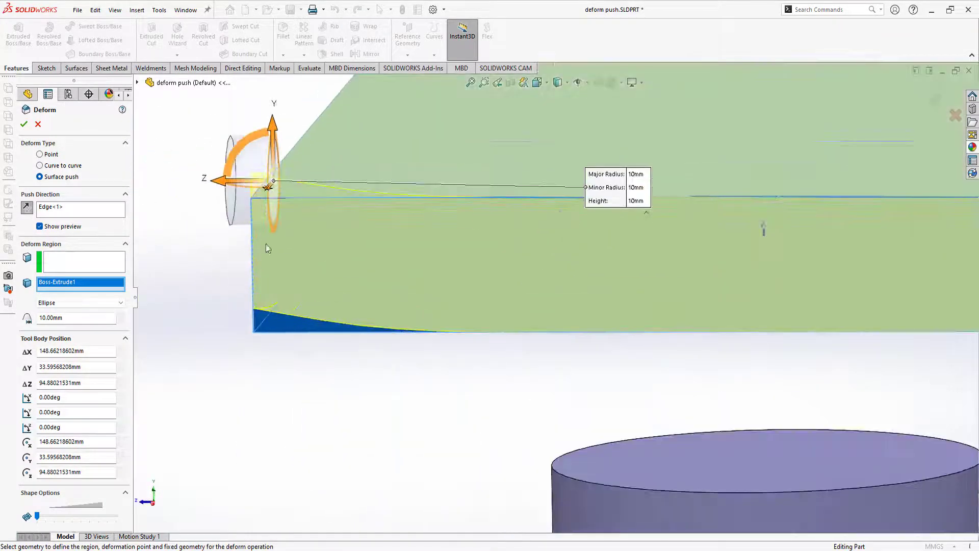
Step: Adjust the deform distance down to 5.00mm
click(122, 316)
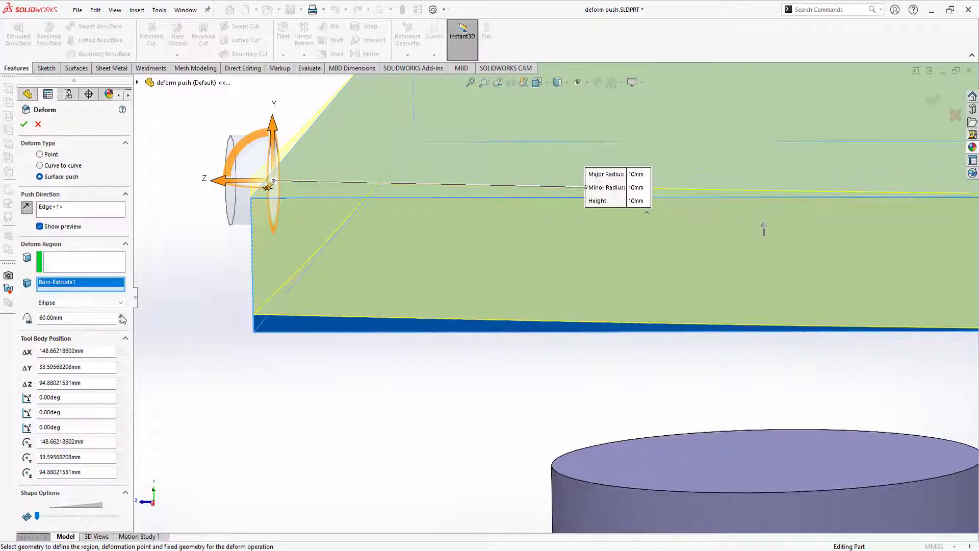
click(121, 323)
click(121, 322)
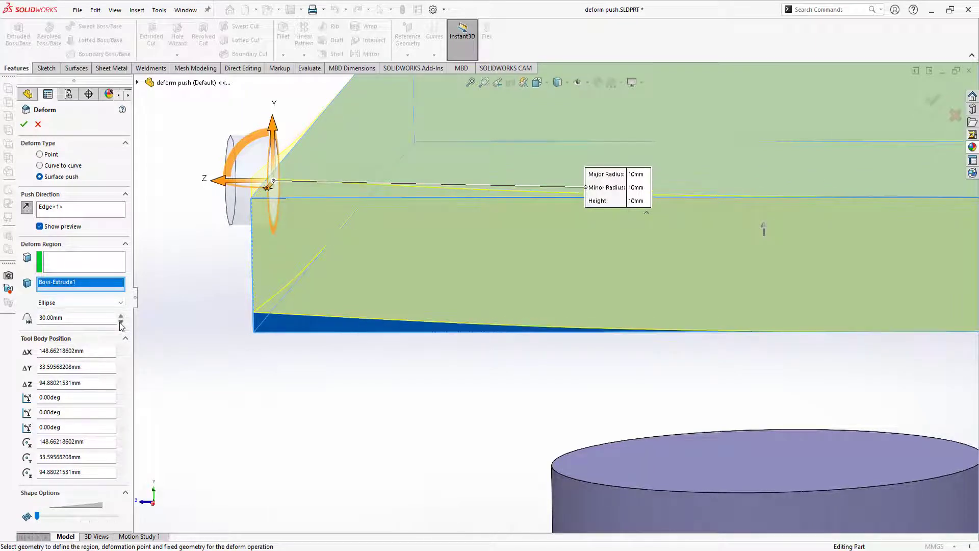
click(121, 322)
text(5)
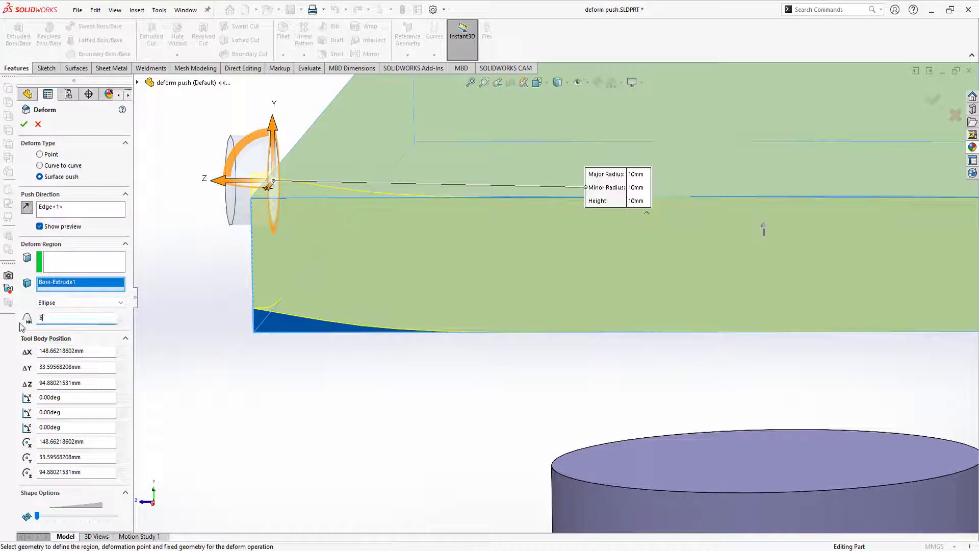
scroll(430, 328, up, 3)
middle_drag(411, 277, 542, 300)
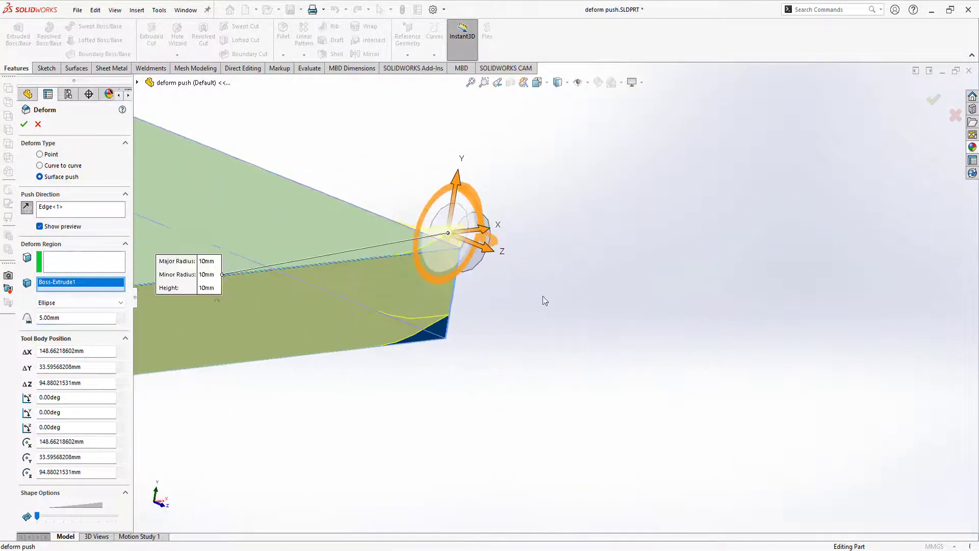
Step: Rotate the tool body to 346° and 295° at the plate corner and check it from the Right view
mouse_move(472, 199)
mouse_down()
mouse_move(482, 232)
mouse_move(475, 168)
mouse_move(422, 204)
mouse_up()
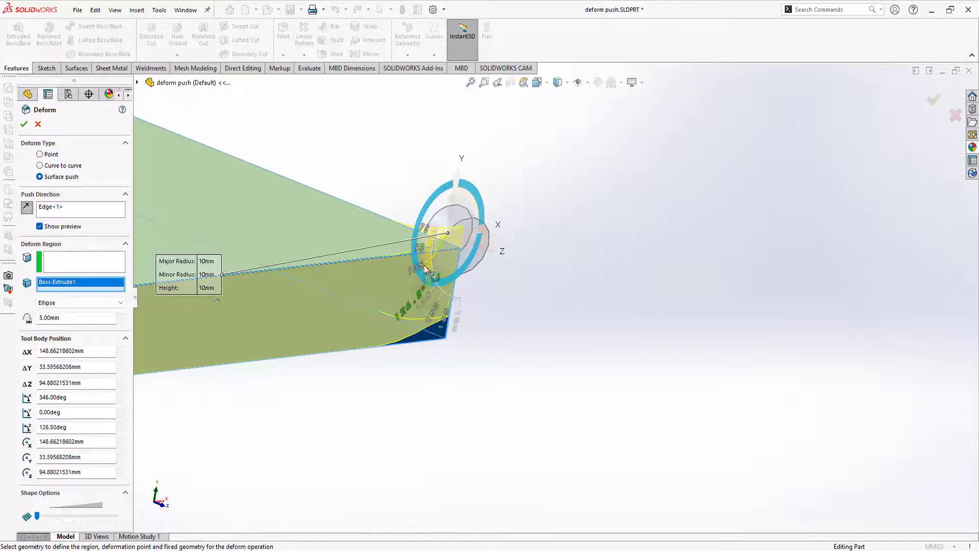
drag(442, 218, 480, 199)
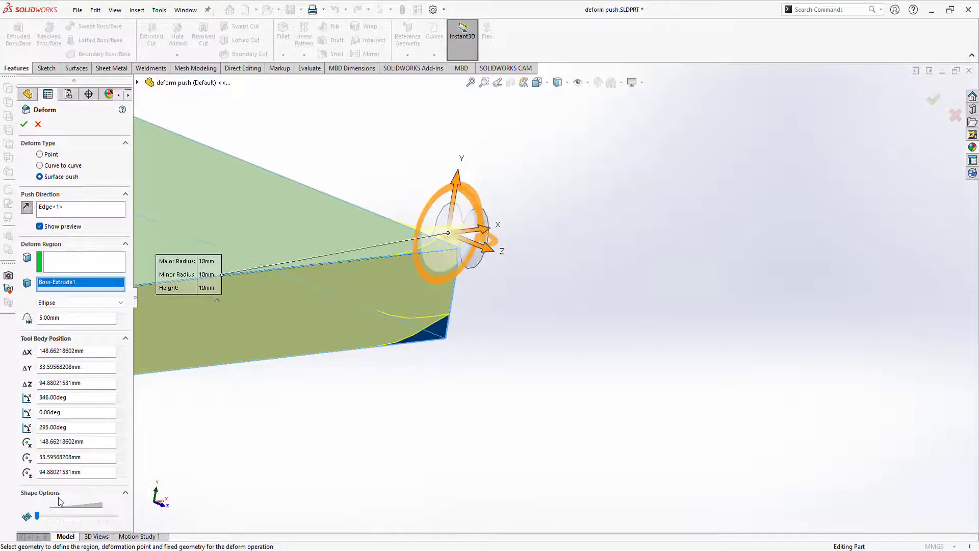
key(ctrl+4)
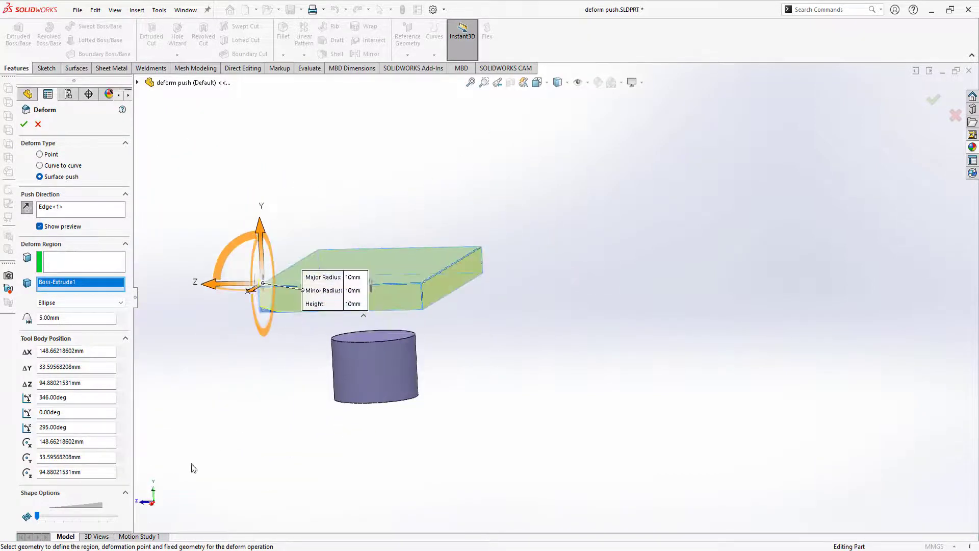
middle_drag(291, 316, 444, 326)
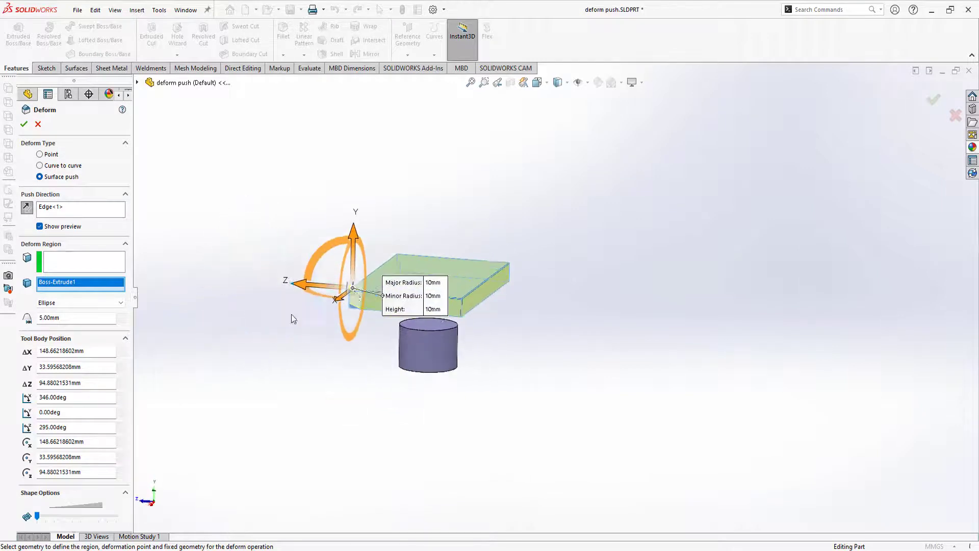
scroll(408, 316, down, 2)
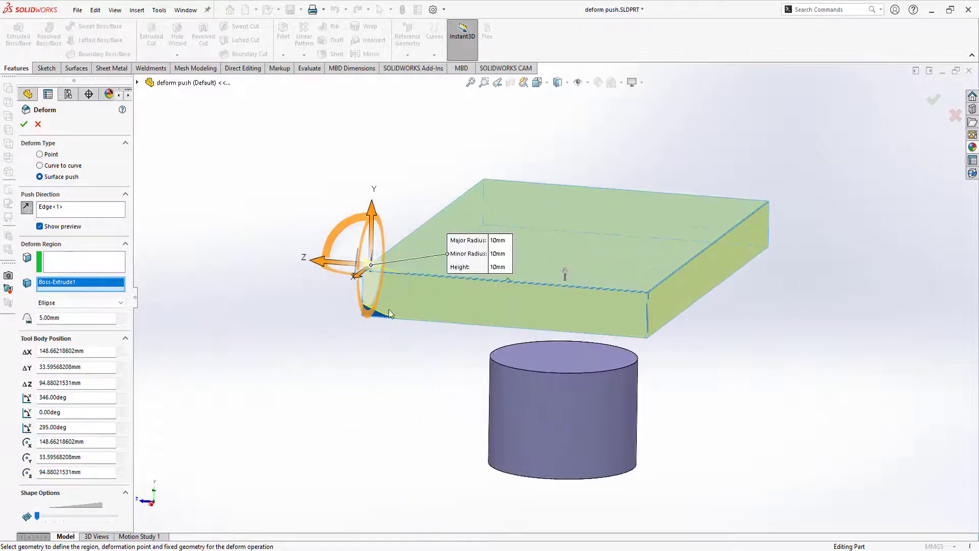
Step: Apply the deform as Deform2, inspect the dented corner, and reopen Deform2 with Edit Feature
click(24, 124)
scroll(396, 310, down, 3)
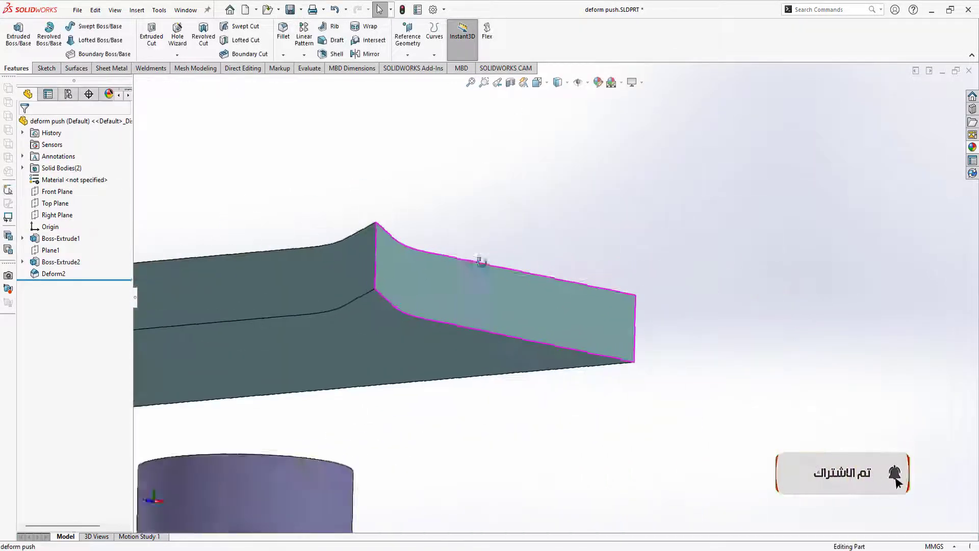
mouse_move(478, 262)
middle_down()
mouse_move(593, 331)
mouse_move(491, 265)
mouse_move(374, 273)
mouse_move(429, 298)
middle_up()
scroll(593, 332, up, 3)
right_click(61, 276)
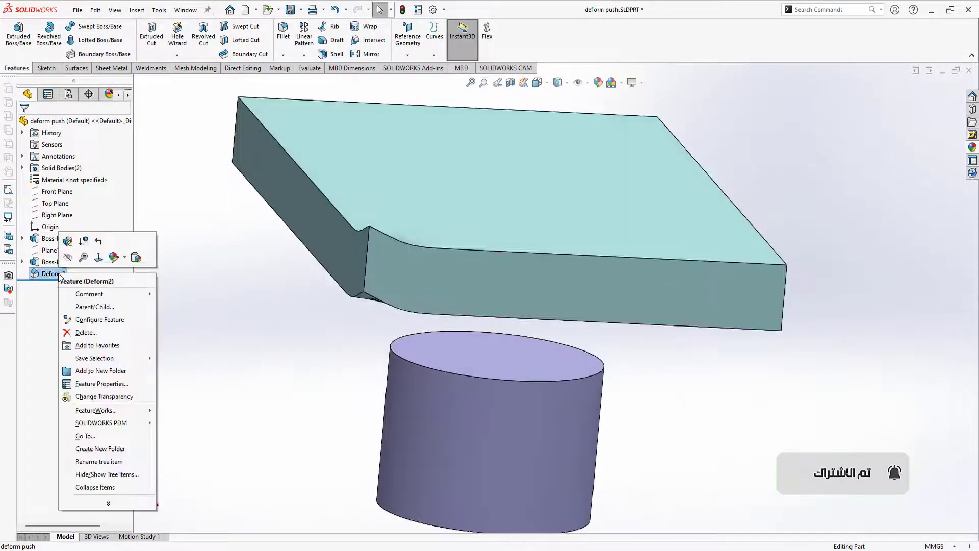
click(72, 240)
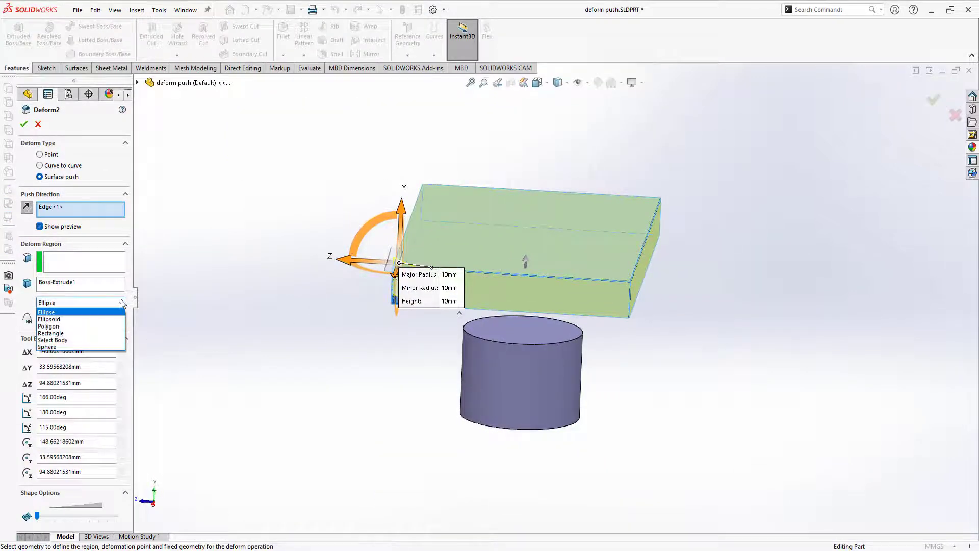
Step: Change the deform region shape to Polygon after briefly trying Ellipsoid
click(72, 319)
scroll(434, 255, down, 3)
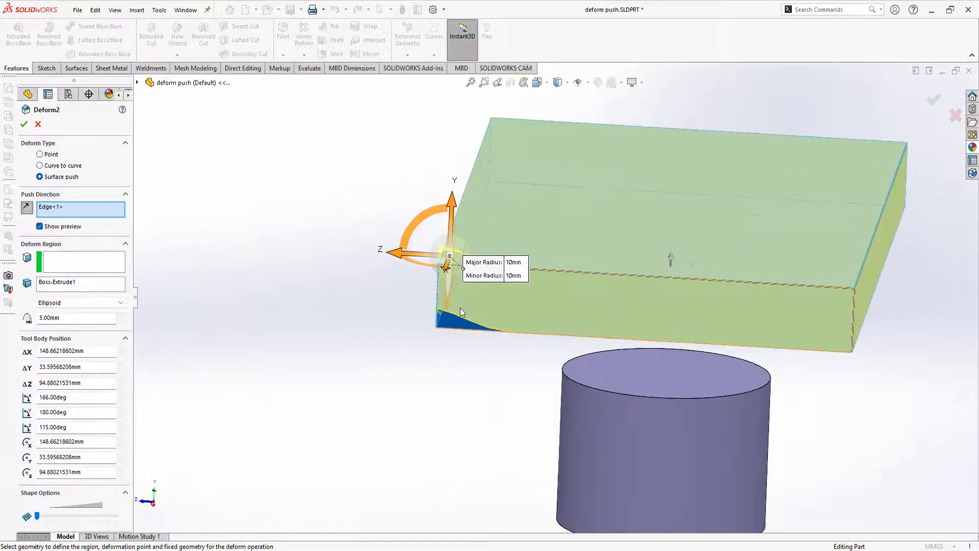
mouse_move(510, 266)
middle_down()
mouse_move(710, 313)
mouse_move(813, 273)
mouse_move(533, 317)
mouse_move(512, 331)
mouse_move(162, 352)
middle_up()
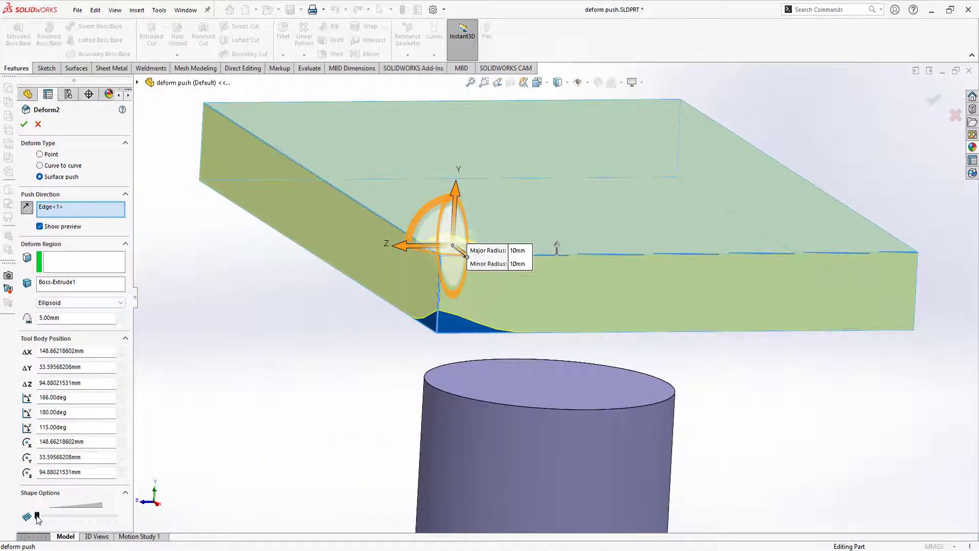
mouse_move(296, 400)
middle_down()
mouse_move(347, 343)
mouse_move(388, 326)
middle_up()
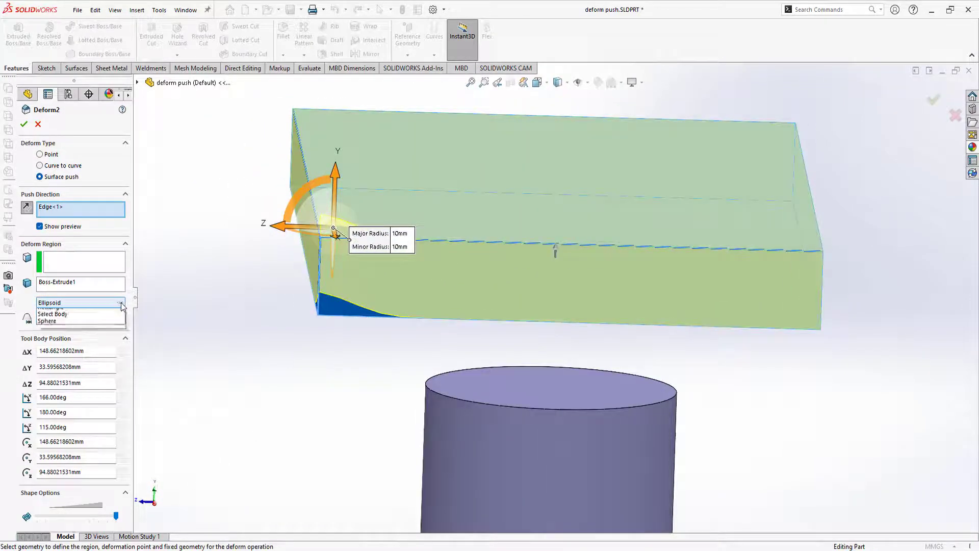
click(74, 331)
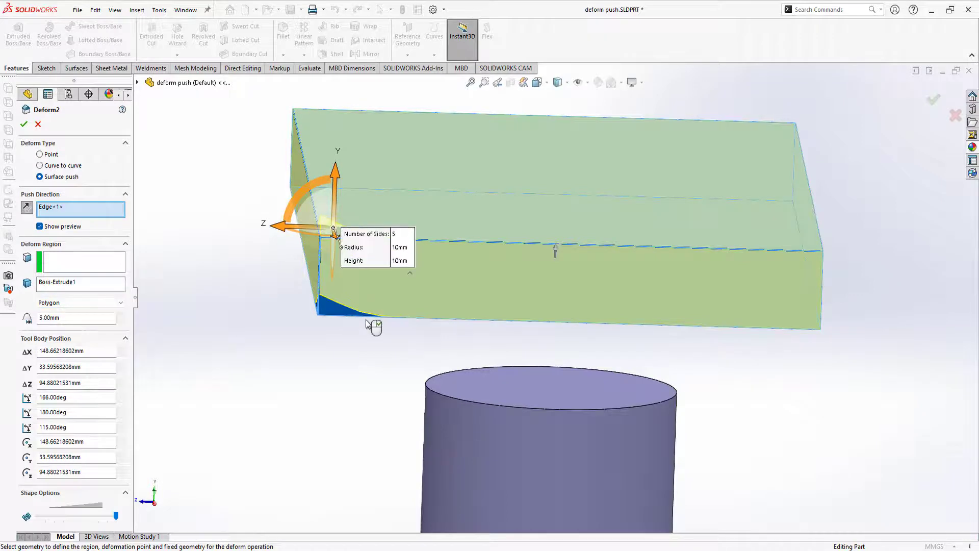
mouse_move(371, 323)
middle_down()
mouse_move(457, 299)
mouse_move(330, 286)
middle_up()
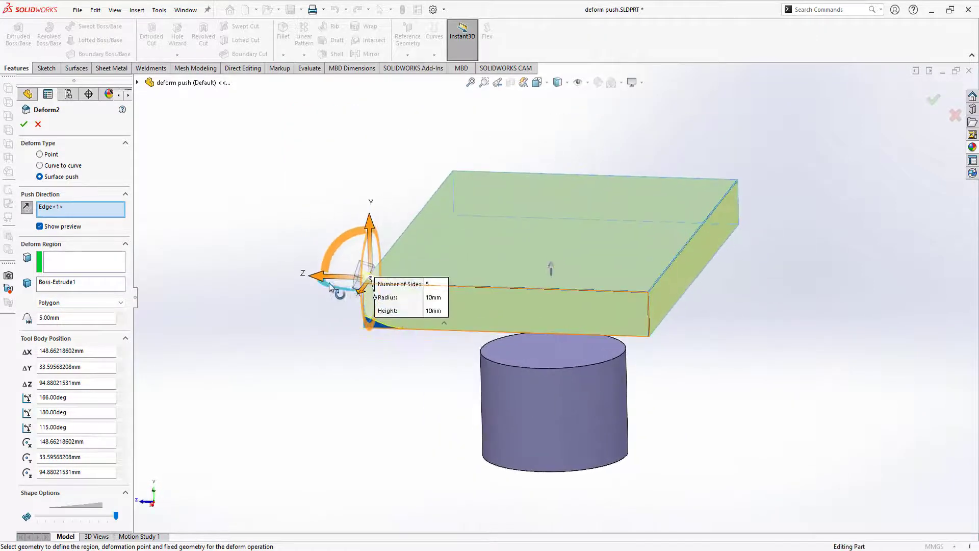
Step: Move the polygon tool body to the plate centre and raise it above the plate
drag(320, 282, 506, 230)
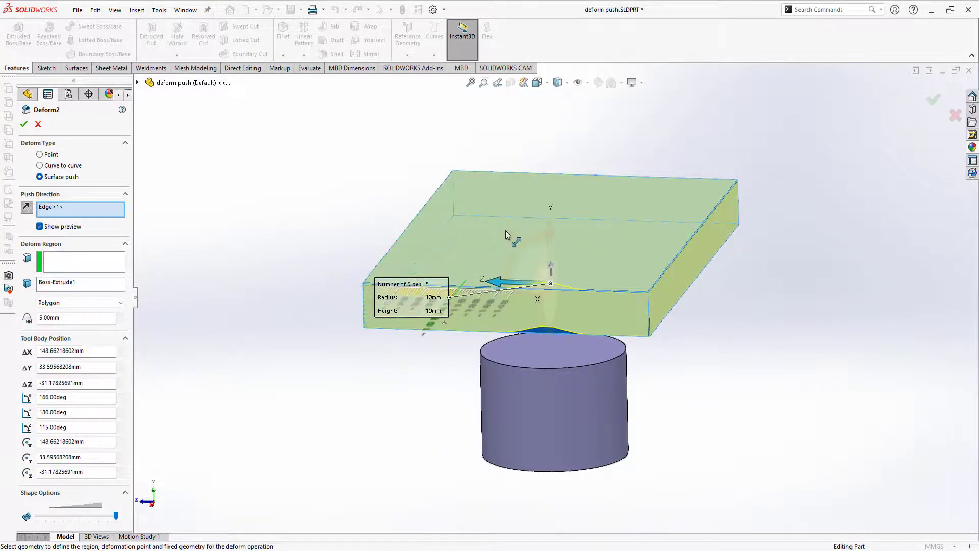
mouse_move(506, 230)
middle_down()
mouse_move(512, 253)
mouse_move(387, 285)
middle_up()
mouse_move(287, 299)
mouse_down()
mouse_move(509, 249)
mouse_move(533, 274)
mouse_up()
middle_drag(534, 274, 551, 231)
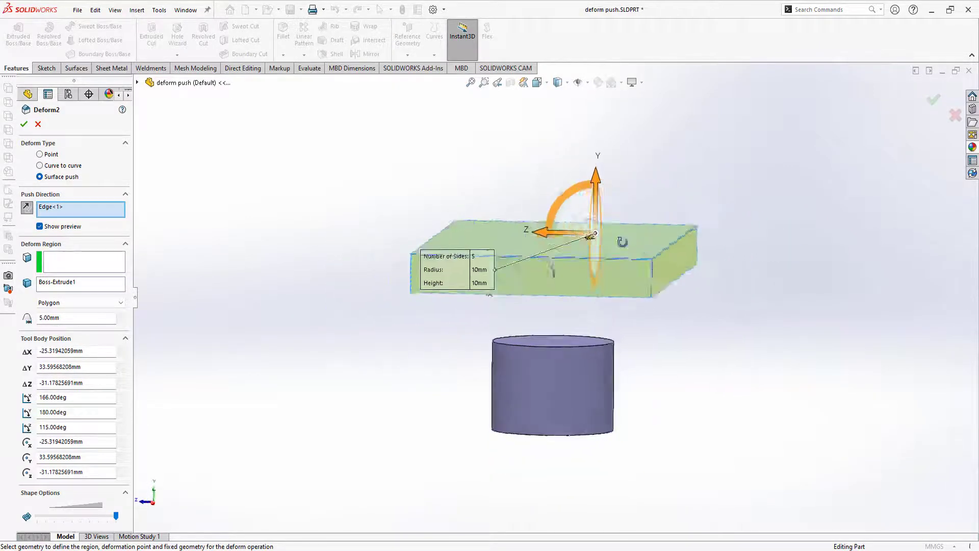
scroll(540, 250, down, 2)
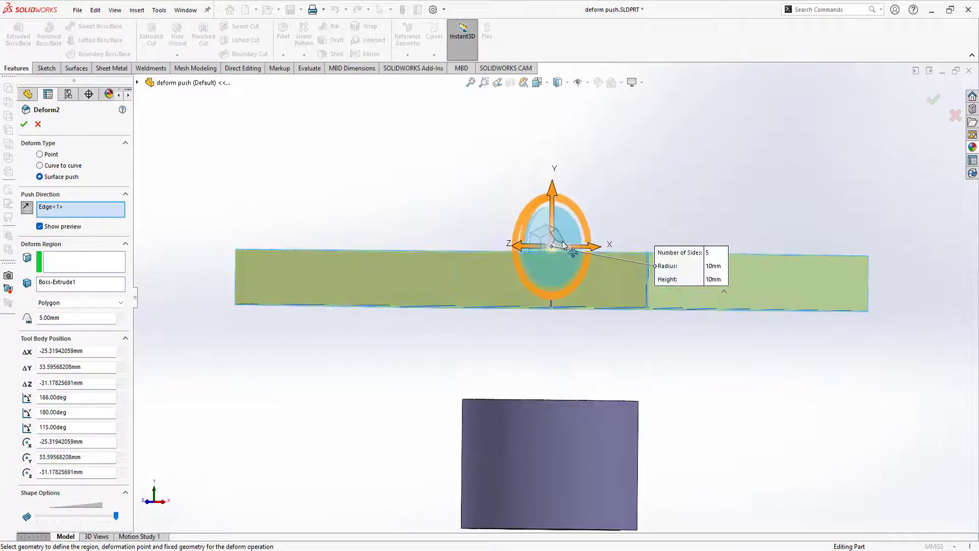
scroll(535, 262, down, 3)
scroll(525, 240, down, 2)
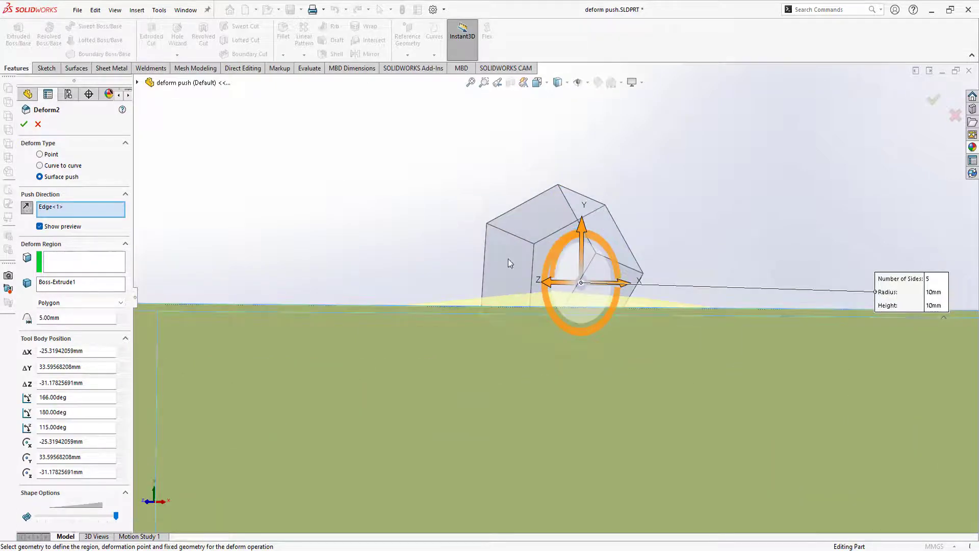
drag(581, 240, 569, 99)
middle_drag(569, 99, 555, 247)
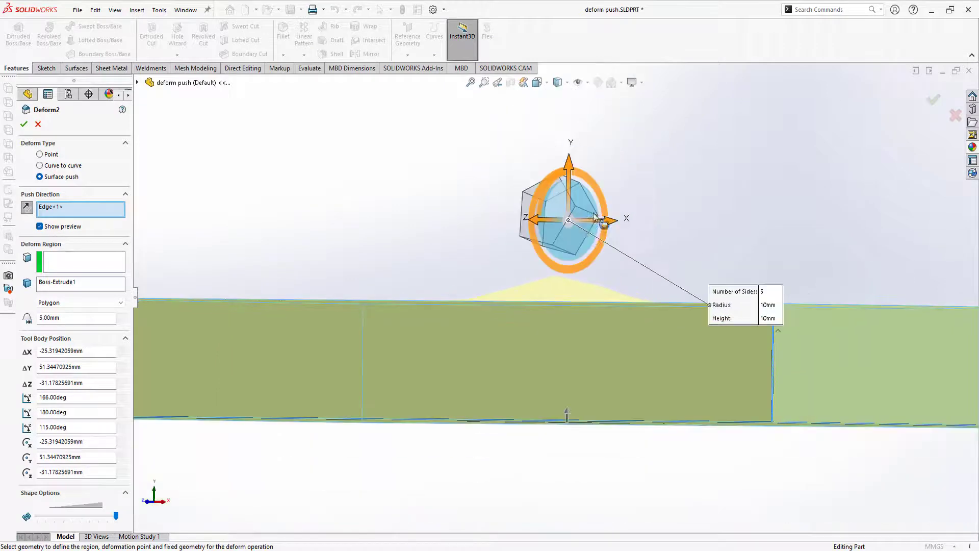
mouse_move(491, 431)
middle_down()
mouse_move(461, 457)
mouse_move(493, 430)
mouse_move(452, 441)
middle_up()
middle_drag(490, 356, 555, 238)
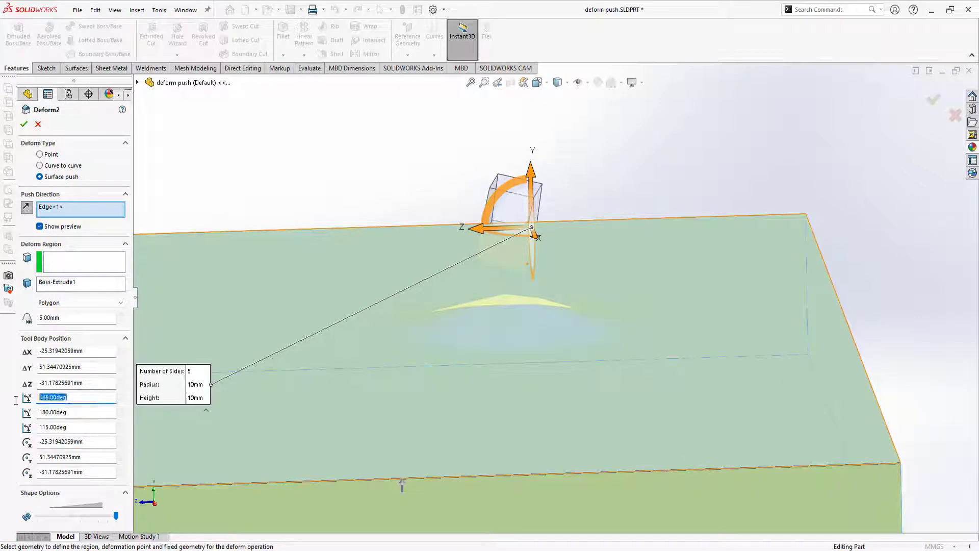
click(76, 397)
text(0)
text(.00deg)
Step: Rotate the tool body to about 269.5°, lift it to about 112.65 mm, and adjust the radius
key(Return)
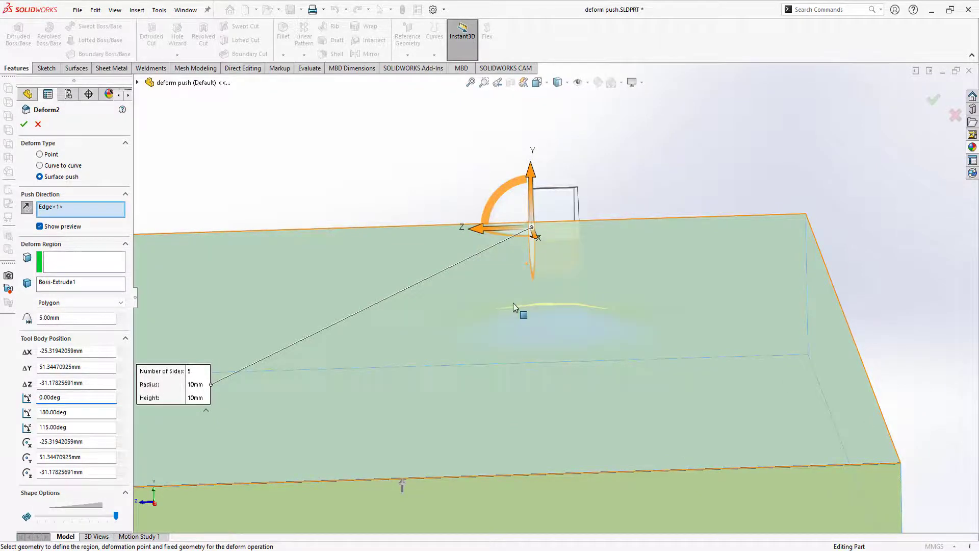
middle_drag(513, 303, 655, 221)
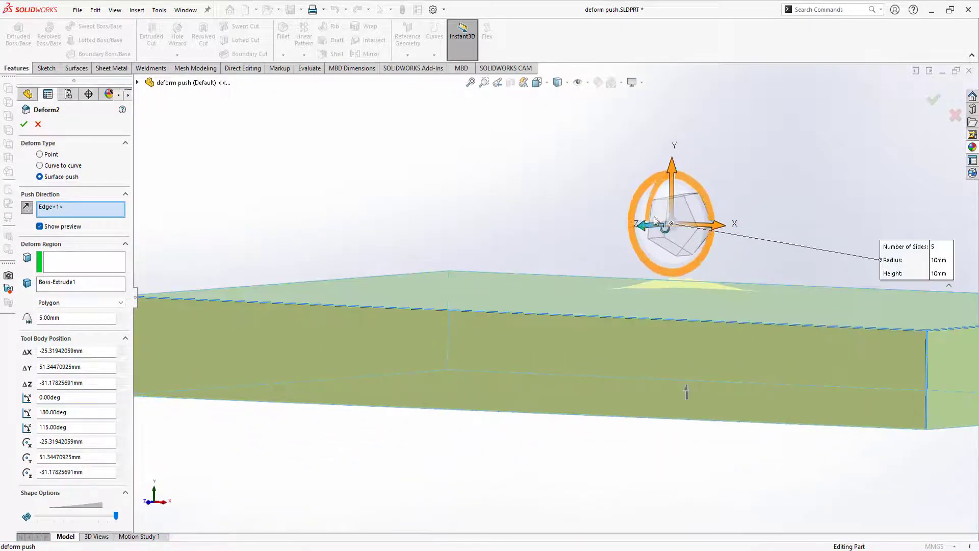
drag(671, 182, 680, 123)
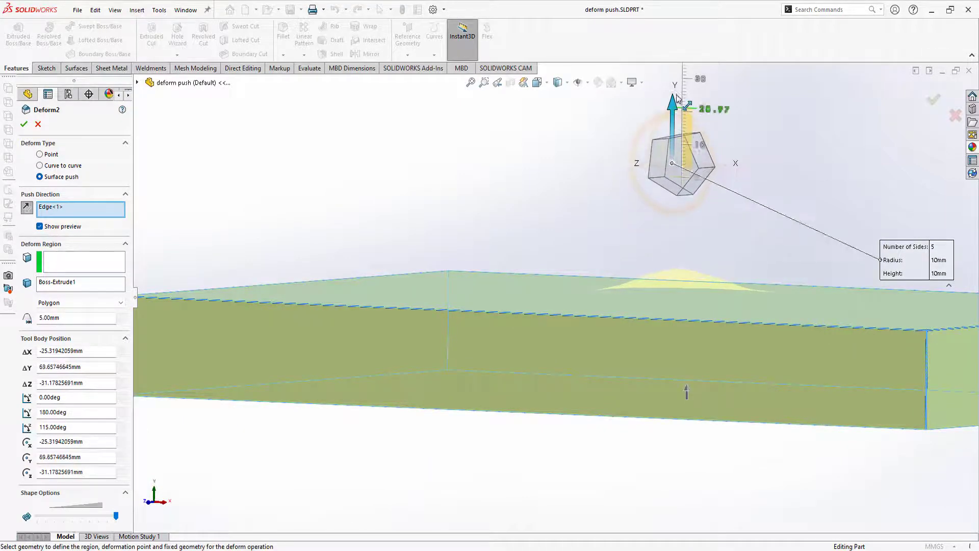
mouse_move(676, 181)
middle_down()
mouse_move(601, 218)
mouse_move(634, 214)
mouse_move(596, 139)
middle_up()
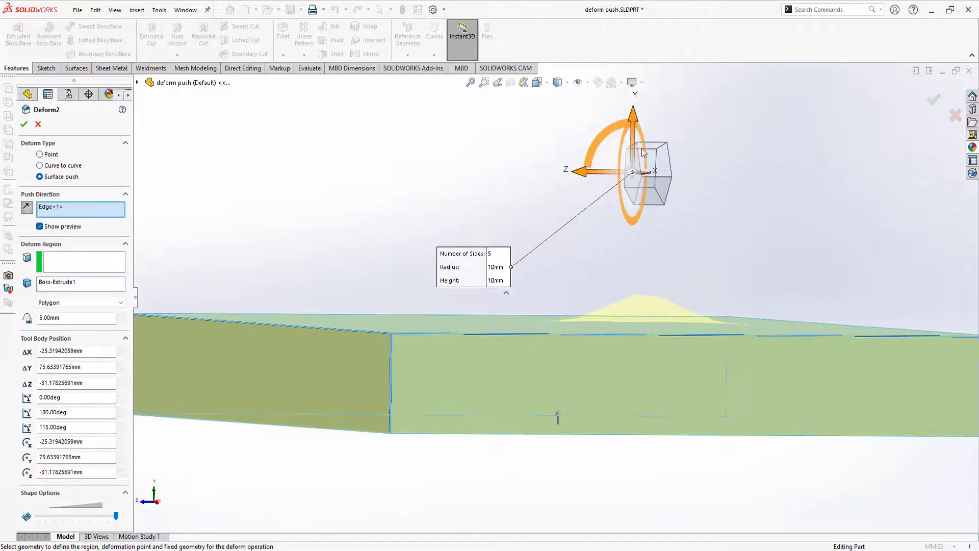
mouse_move(597, 140)
mouse_down()
mouse_move(628, 130)
mouse_move(658, 147)
mouse_up()
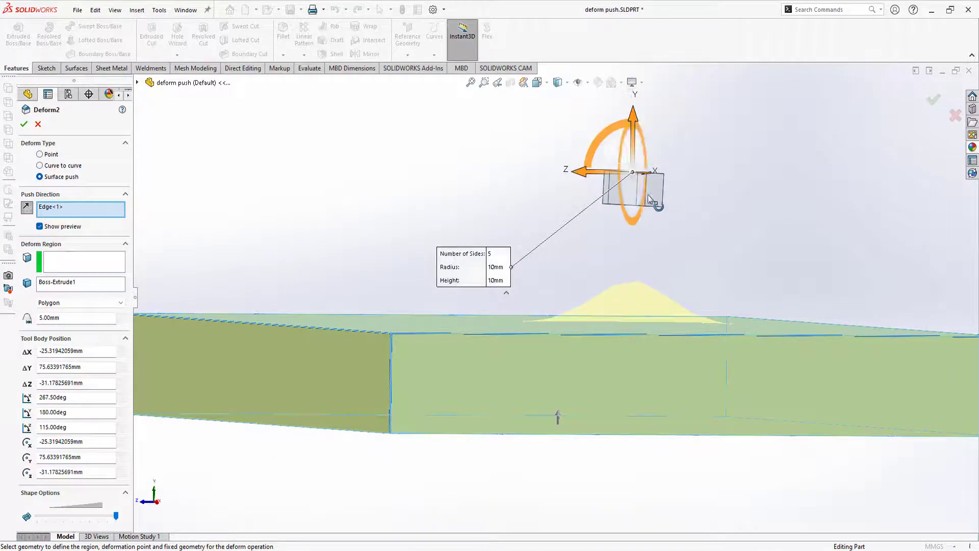
middle_drag(658, 146, 615, 219)
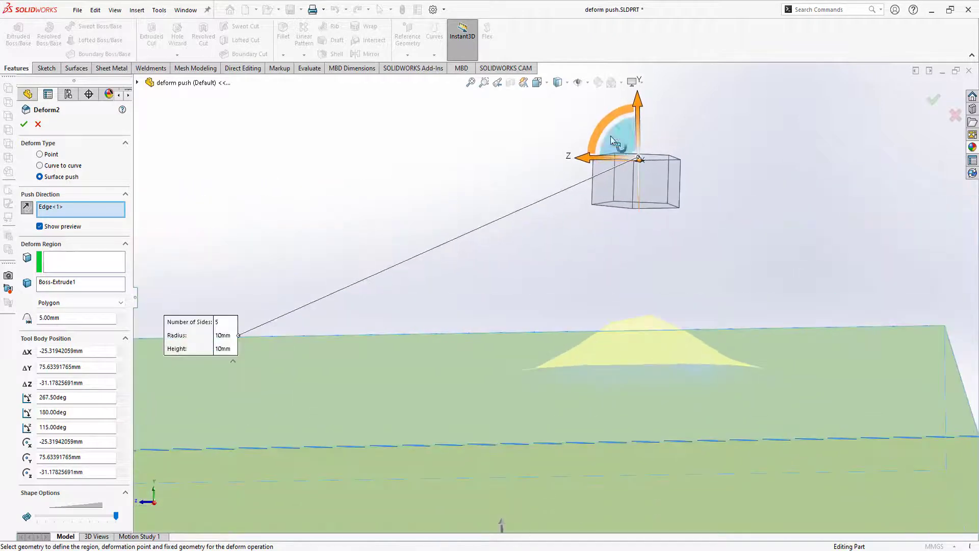
drag(611, 119, 610, 120)
mouse_move(610, 121)
middle_down()
mouse_move(696, 219)
mouse_move(613, 158)
middle_up()
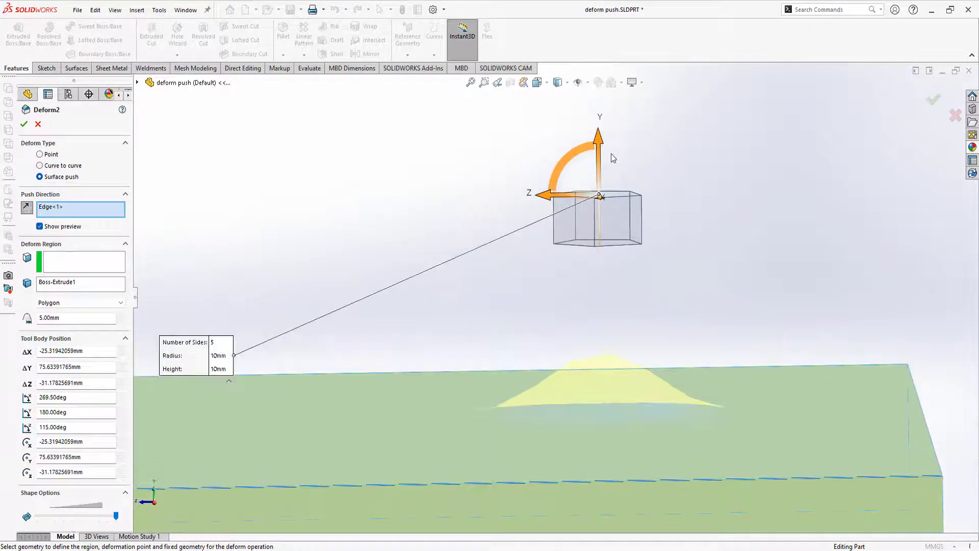
drag(601, 151, 592, 84)
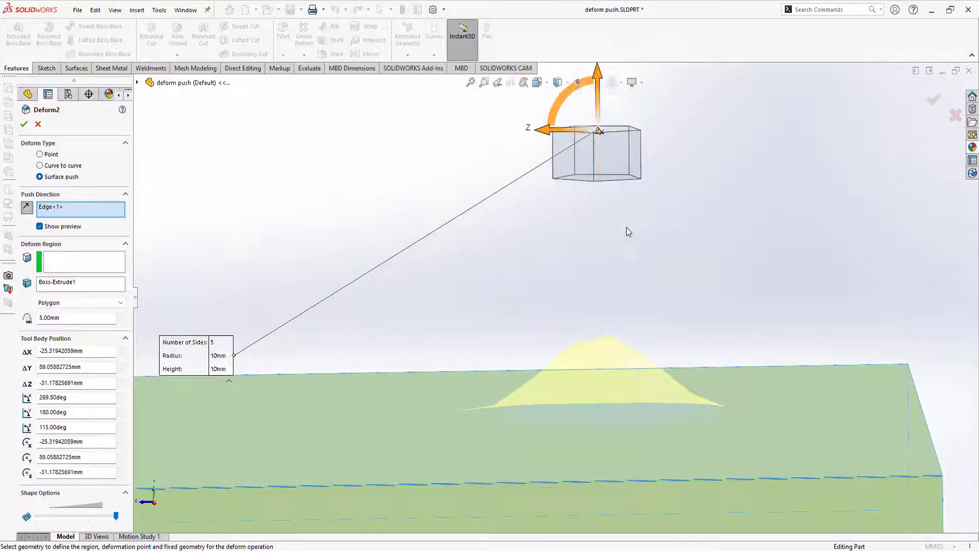
mouse_move(592, 85)
middle_down()
mouse_move(615, 251)
mouse_move(689, 275)
mouse_move(743, 246)
middle_up()
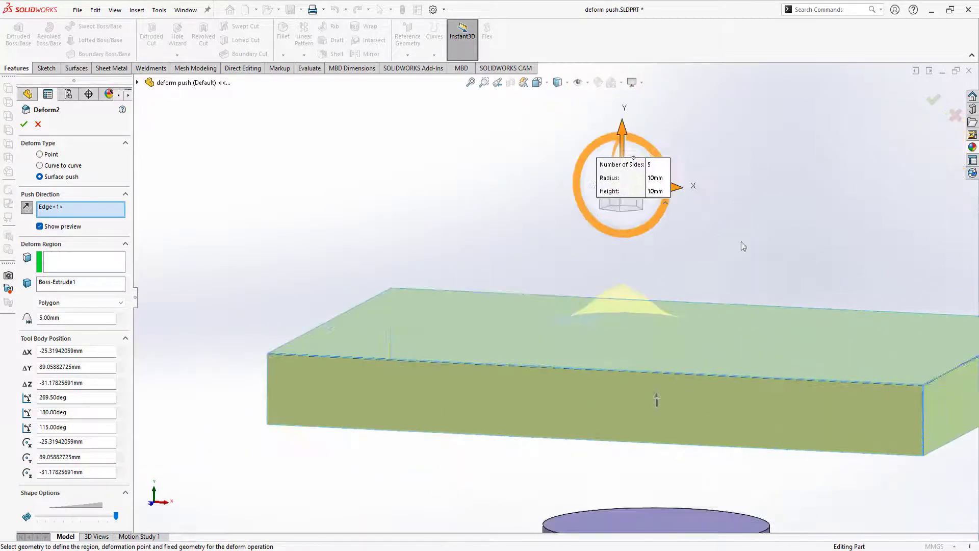
drag(625, 152, 624, 97)
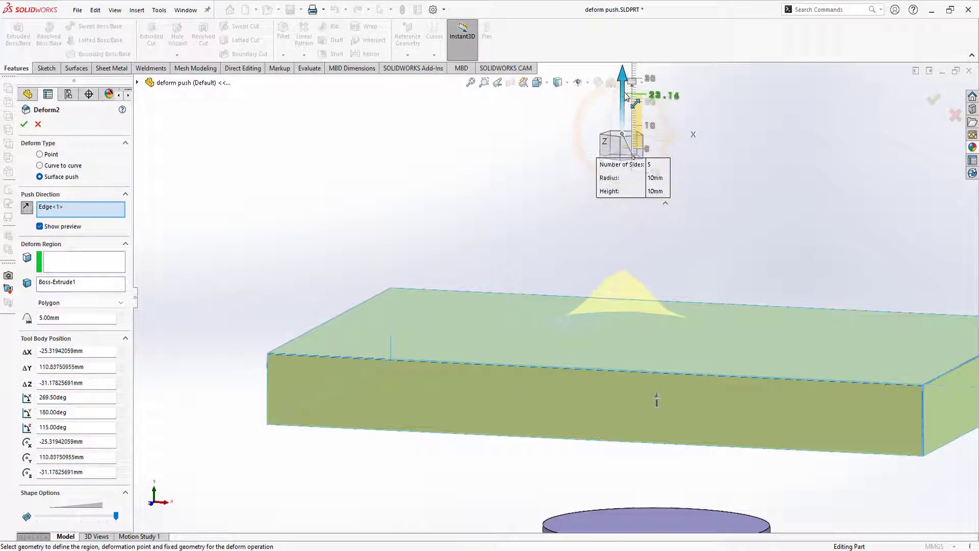
click(121, 315)
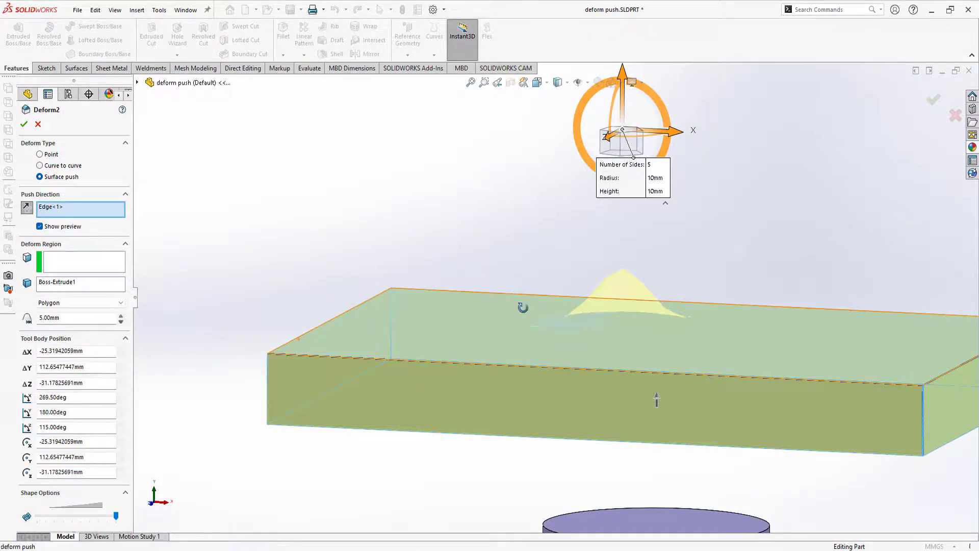
mouse_move(522, 307)
middle_down()
mouse_move(470, 306)
mouse_move(470, 325)
middle_up()
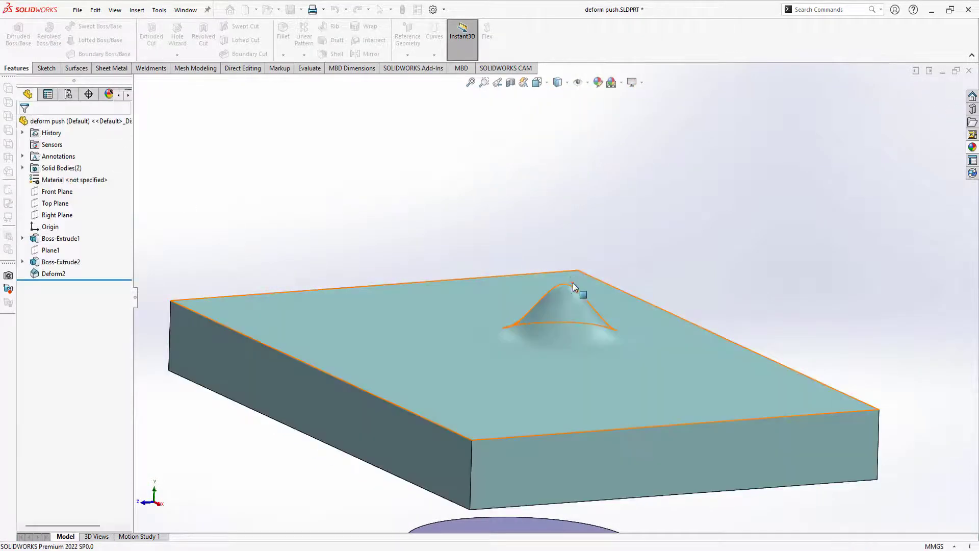
Step: Check the bump through the plate thickness with a section at -32 mm, then close it
mouse_move(580, 288)
middle_down()
mouse_move(566, 354)
mouse_move(579, 216)
mouse_move(513, 190)
mouse_move(509, 240)
mouse_move(561, 285)
mouse_move(587, 367)
mouse_move(434, 331)
mouse_move(404, 291)
mouse_move(635, 357)
mouse_move(602, 316)
middle_up()
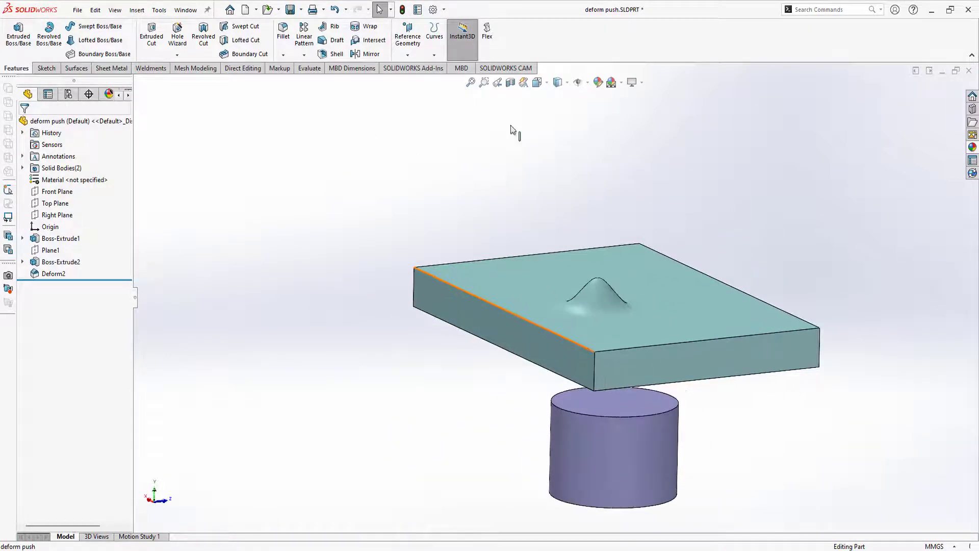
click(510, 84)
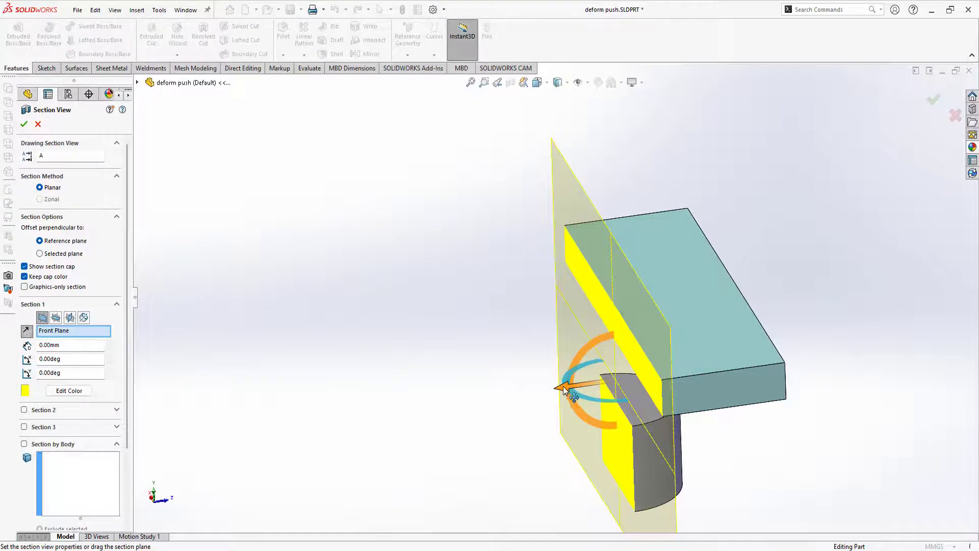
drag(564, 389, 523, 399)
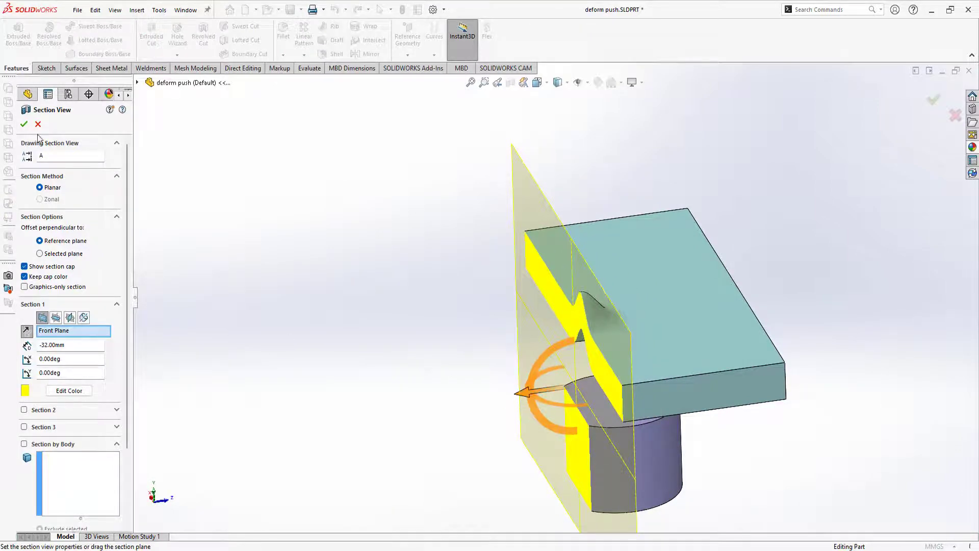
click(24, 126)
Step: Orbit around the whole part and select Deform2 in the FeatureManager tree
middle_drag(598, 334, 618, 350)
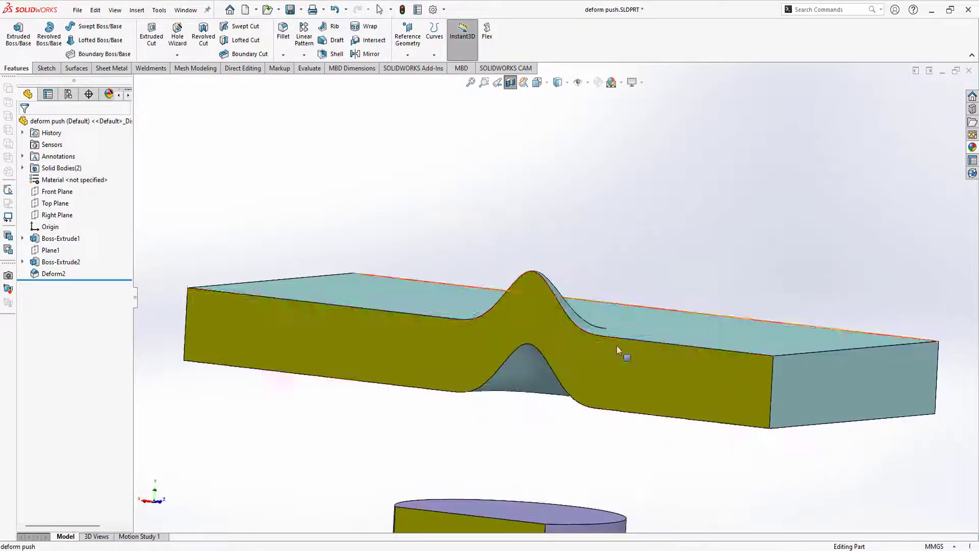
mouse_move(509, 310)
middle_down()
mouse_move(557, 225)
mouse_move(541, 330)
mouse_move(489, 393)
mouse_move(614, 396)
mouse_move(522, 406)
mouse_move(546, 419)
mouse_move(476, 402)
mouse_move(601, 426)
mouse_move(602, 263)
middle_up()
mouse_move(510, 89)
middle_down()
mouse_move(530, 218)
mouse_move(525, 258)
mouse_move(149, 341)
middle_up()
click(49, 275)
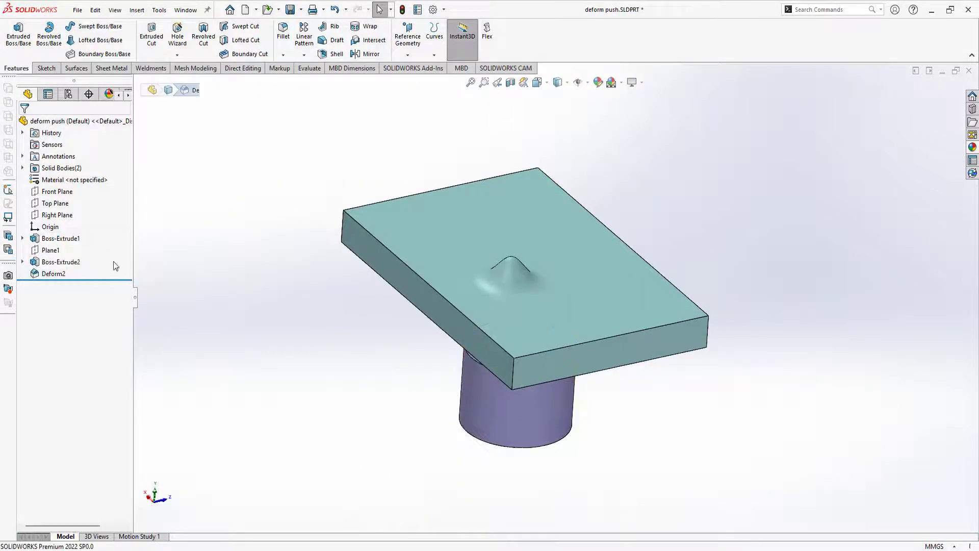
Step: Edit Deform2 and switch its region shape from Polygon to Rectangle, then to Select Body
click(116, 266)
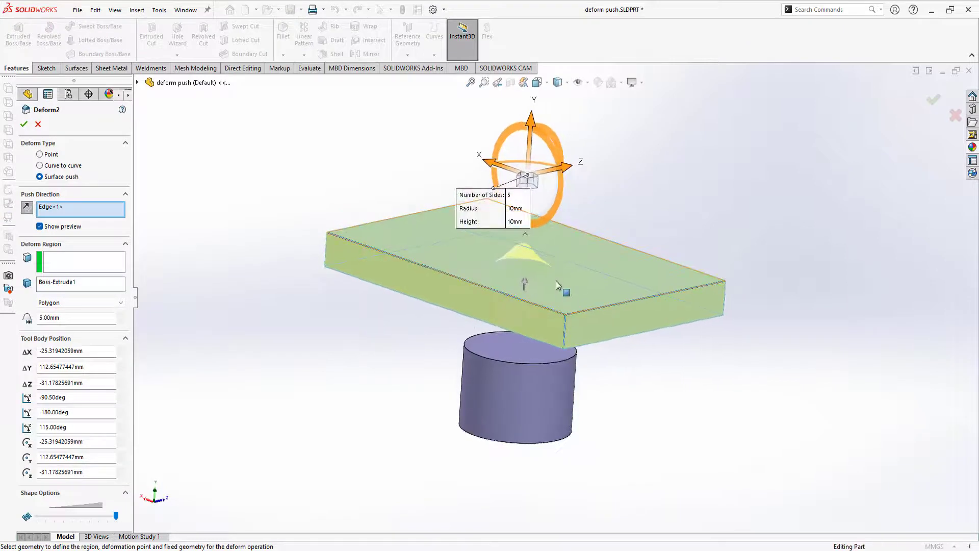
middle_drag(383, 331, 170, 332)
click(102, 302)
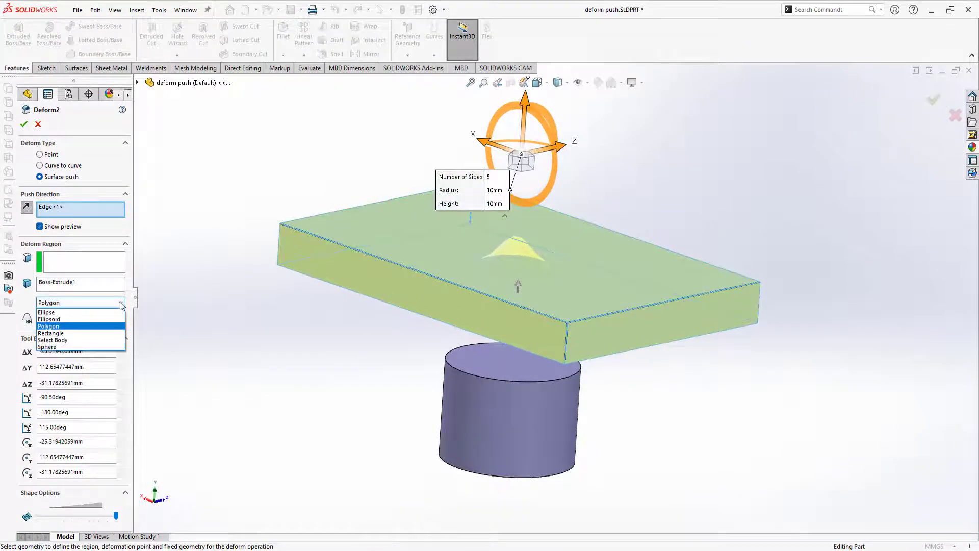
click(93, 332)
mouse_move(332, 332)
middle_down()
mouse_move(295, 296)
mouse_move(479, 214)
mouse_move(482, 241)
mouse_move(564, 393)
mouse_move(617, 288)
mouse_move(432, 396)
middle_up()
scroll(497, 204, down, 3)
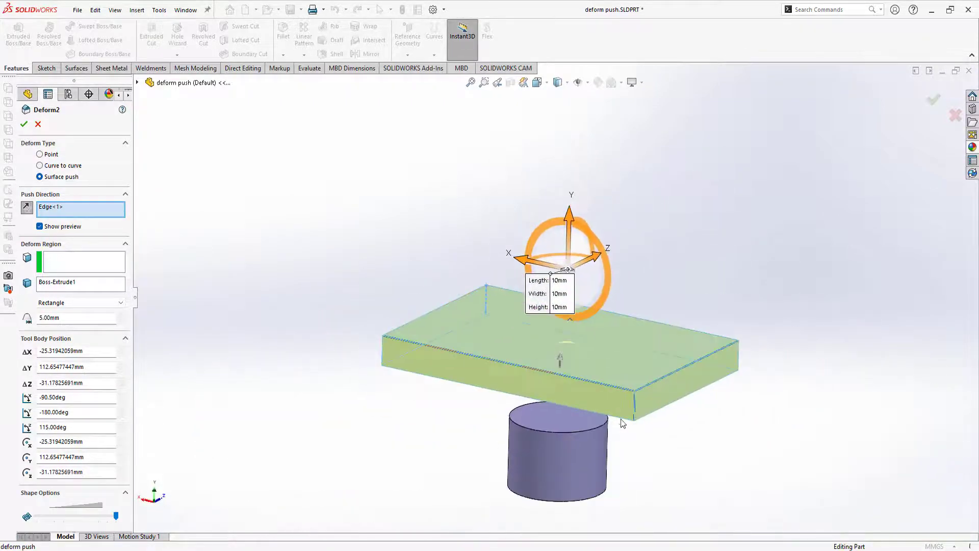
click(122, 302)
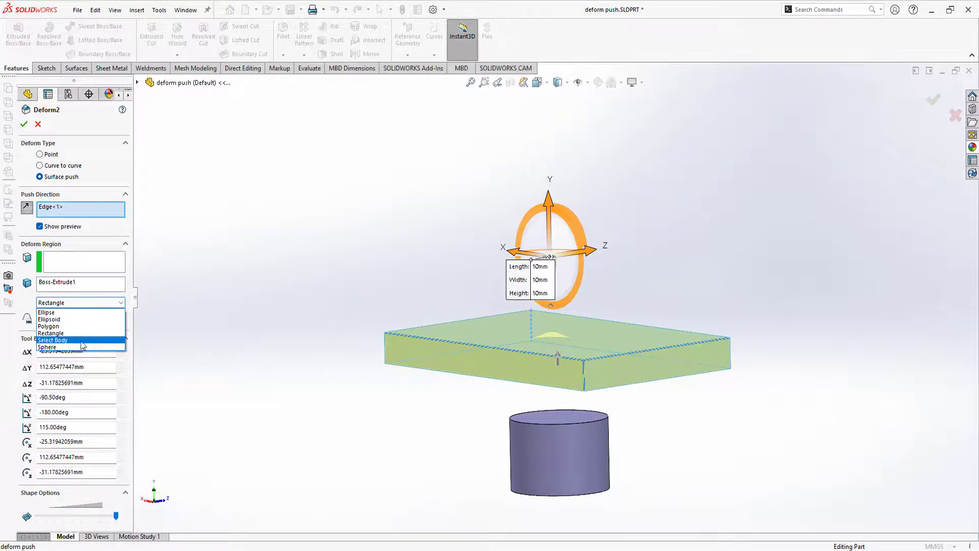
click(58, 339)
mouse_move(337, 374)
middle_down()
mouse_move(389, 374)
mouse_move(617, 459)
mouse_move(565, 371)
mouse_move(591, 407)
middle_up()
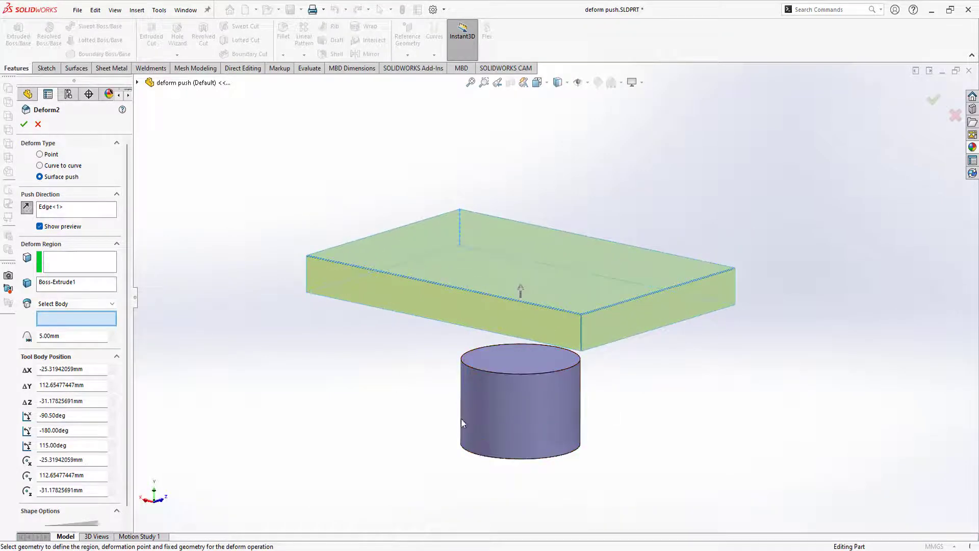
Step: Pick the cylinder Boss-Extrude2 as the Deform2 tool body
click(530, 389)
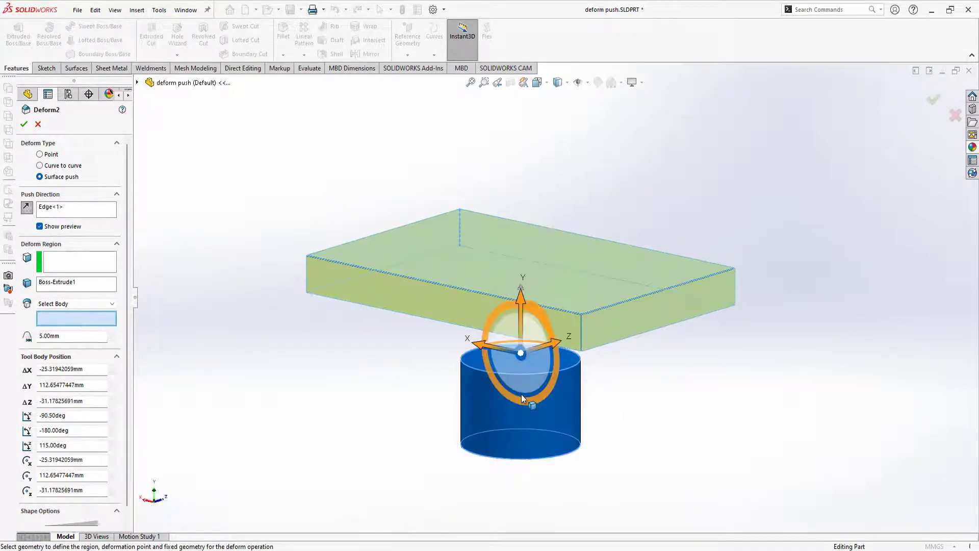
drag(565, 386, 661, 404)
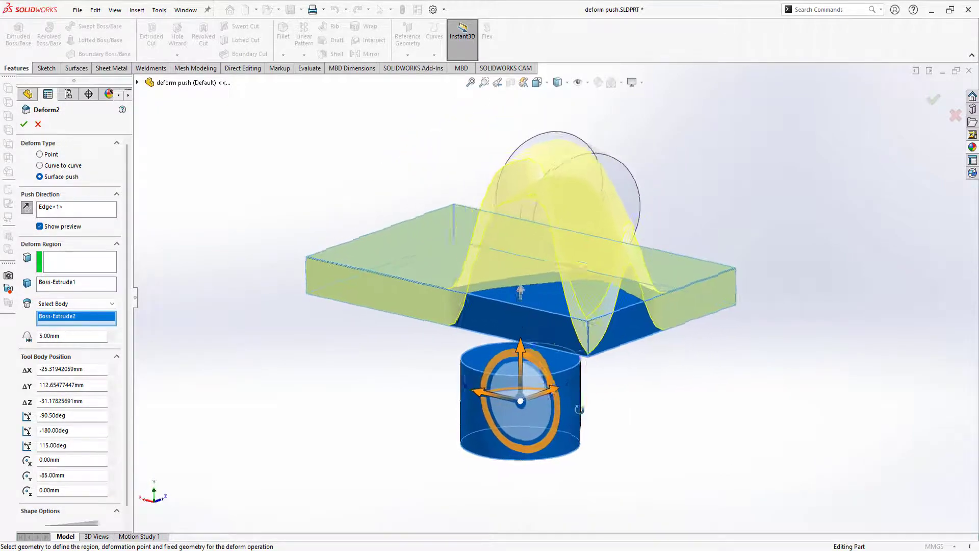
mouse_move(661, 405)
middle_down()
mouse_move(605, 395)
mouse_move(618, 419)
mouse_move(632, 408)
middle_up()
middle_drag(520, 288, 631, 325)
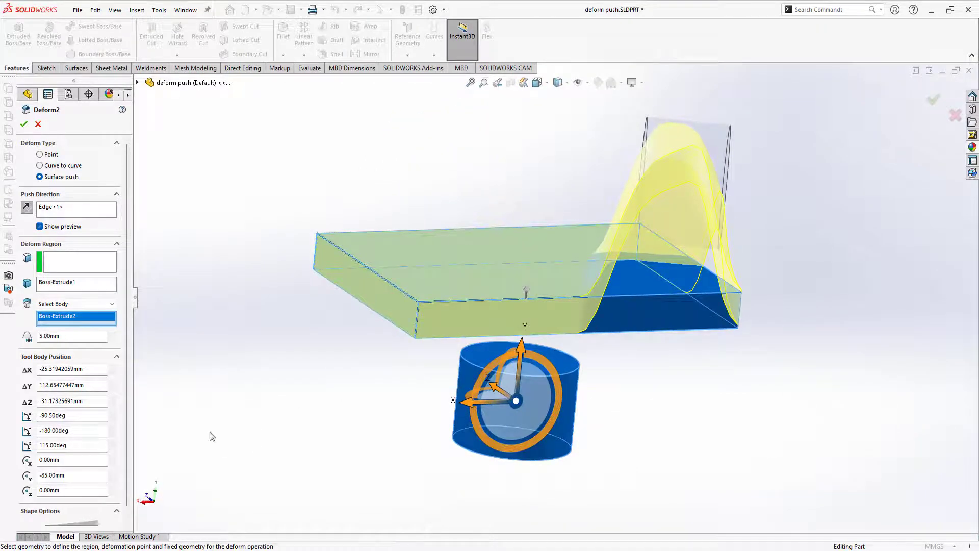
Step: Set the tool body's X, Y and Z rotations to 0°
drag(74, 414, 21, 416)
text(0)
key(Return)
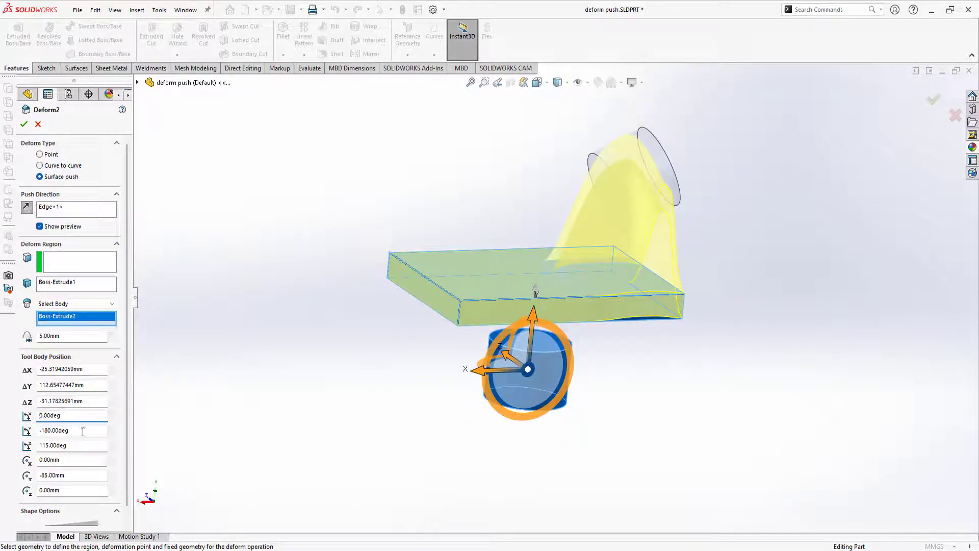
drag(82, 431, 20, 433)
text(0)
key(Return)
drag(74, 449, 17, 452)
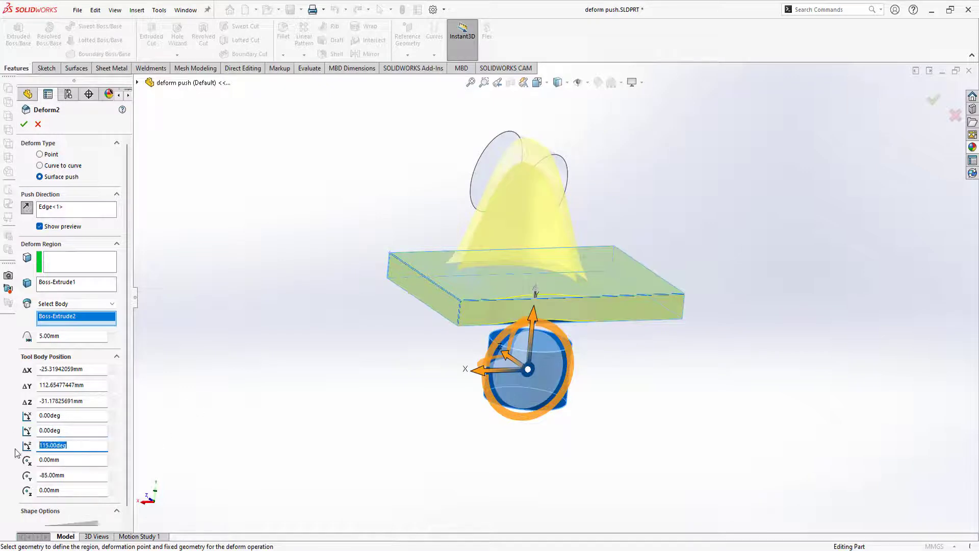
text(0)
key(Return)
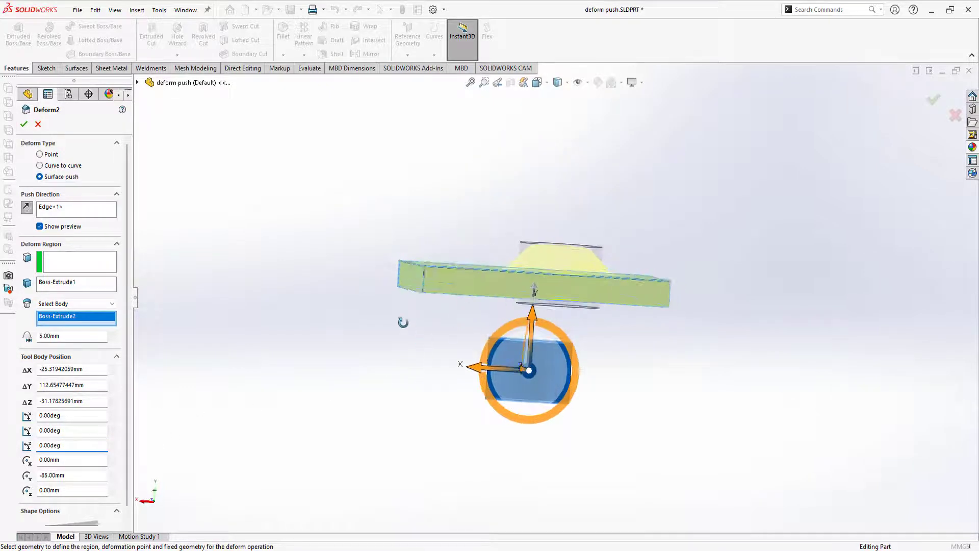
Step: Raise the cylinder tool 230.40mm along Y to push a tall smooth bump
mouse_move(402, 323)
middle_down()
mouse_move(297, 323)
mouse_move(304, 334)
middle_up()
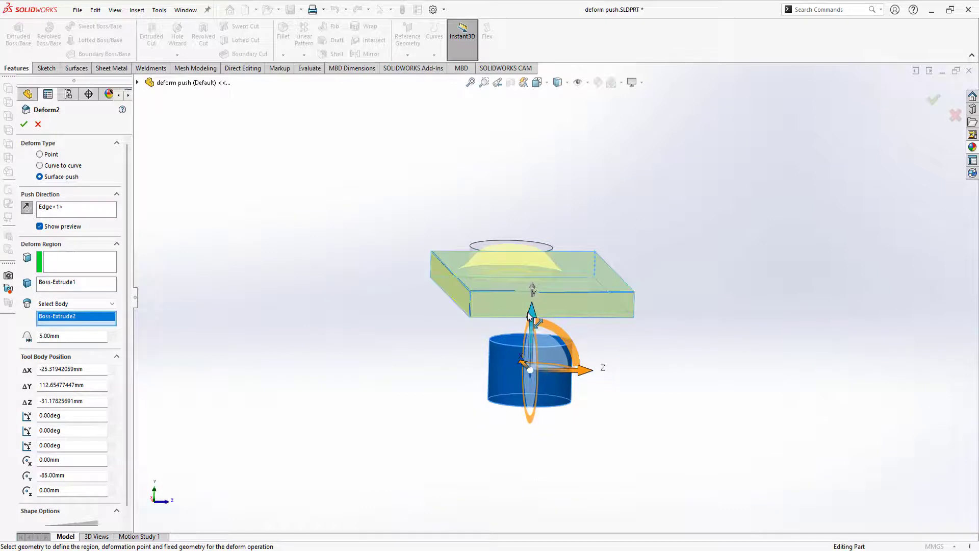
drag(531, 316, 539, 210)
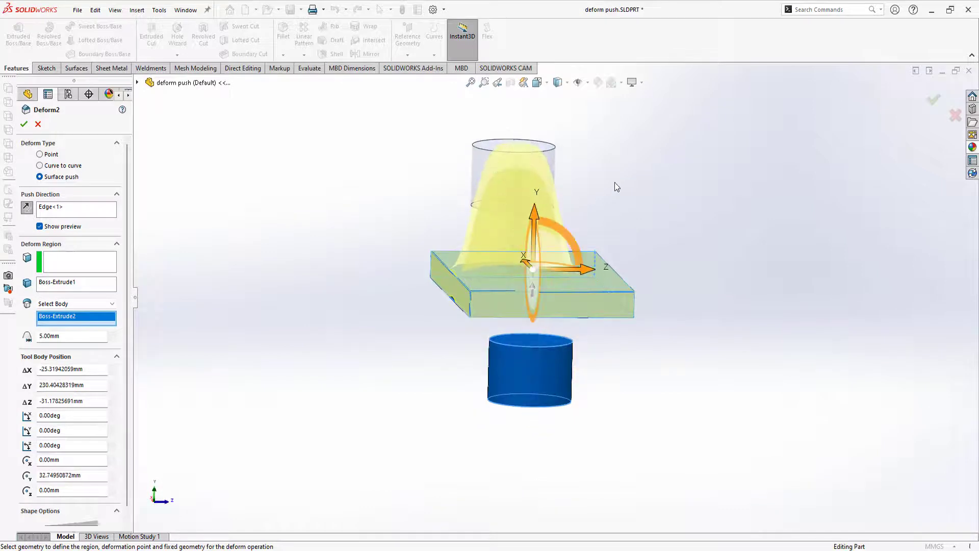
mouse_move(614, 182)
middle_down()
mouse_move(589, 198)
mouse_move(620, 205)
middle_up()
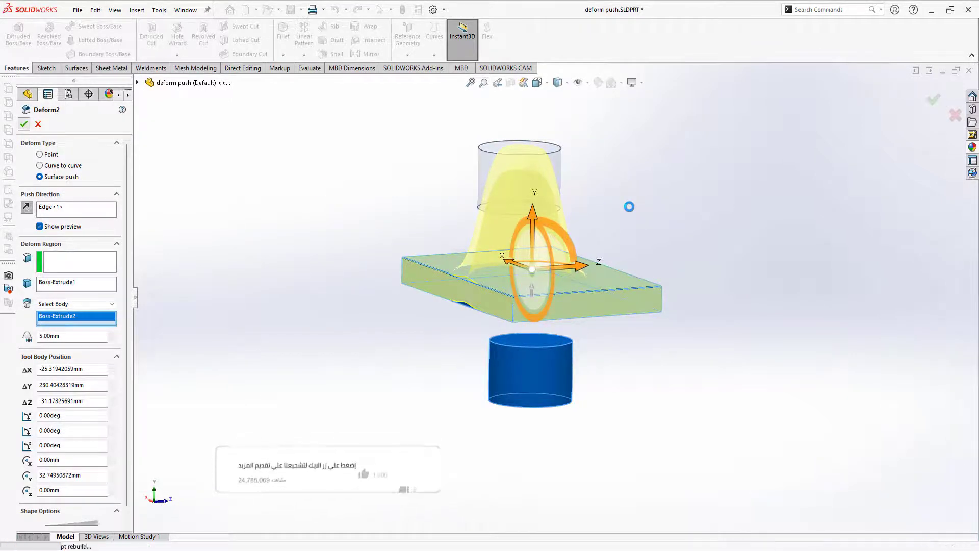
mouse_move(629, 207)
middle_down()
mouse_move(532, 110)
mouse_move(572, 216)
mouse_move(546, 325)
mouse_move(559, 278)
mouse_move(632, 352)
mouse_move(556, 358)
mouse_move(559, 432)
mouse_move(571, 449)
middle_up()
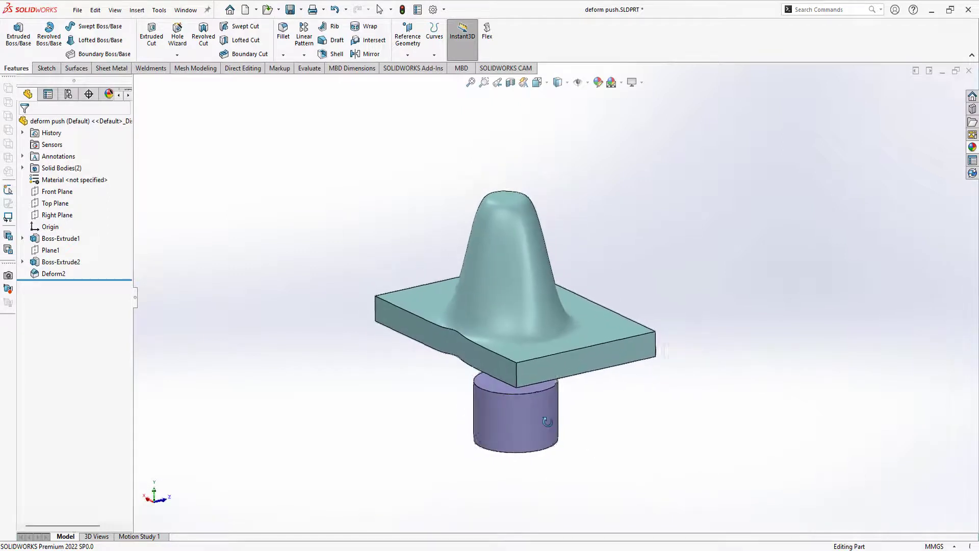
Step: Edit Deform2 and switch its tool shape to a Sphere
click(53, 274)
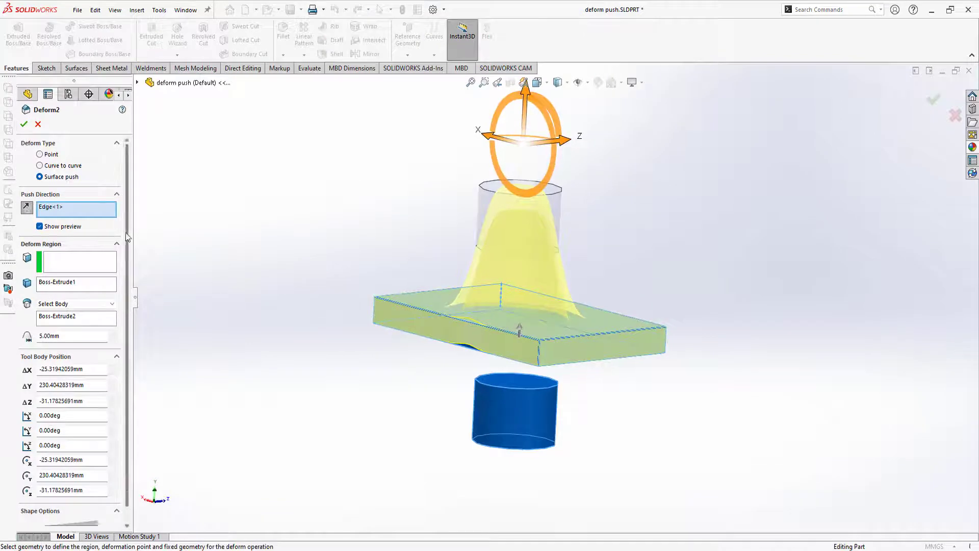
scroll(128, 239, down, 1)
click(111, 289)
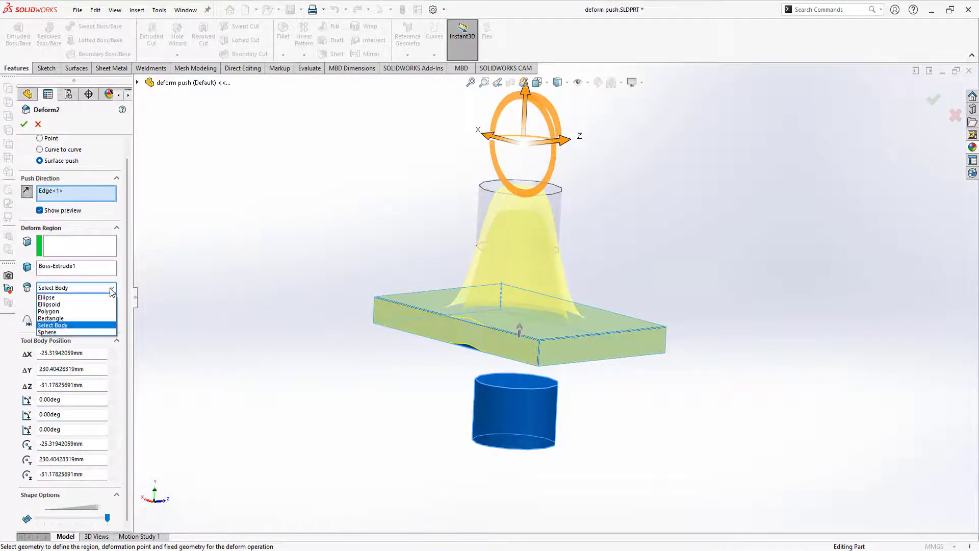
click(79, 332)
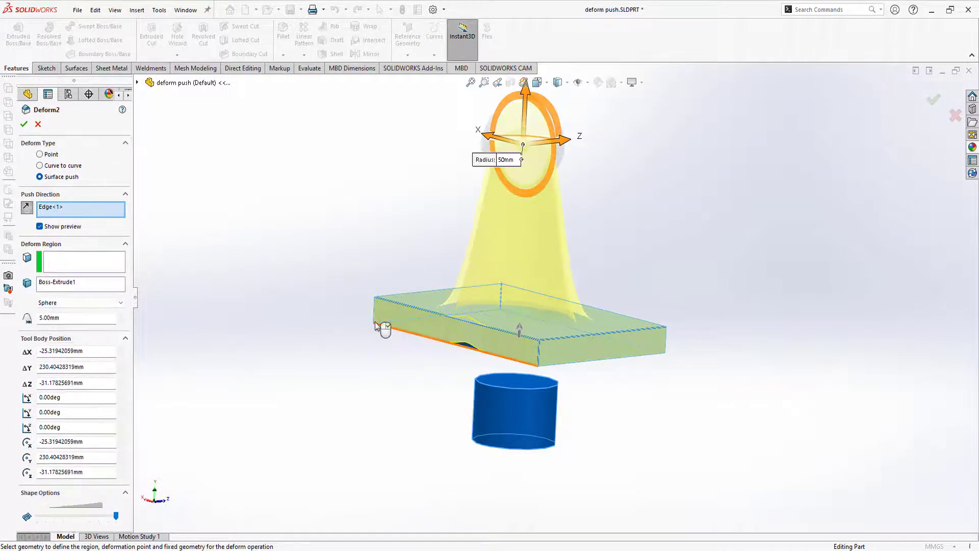
scroll(463, 271, down, 2)
scroll(522, 160, down, 3)
scroll(555, 132, down, 2)
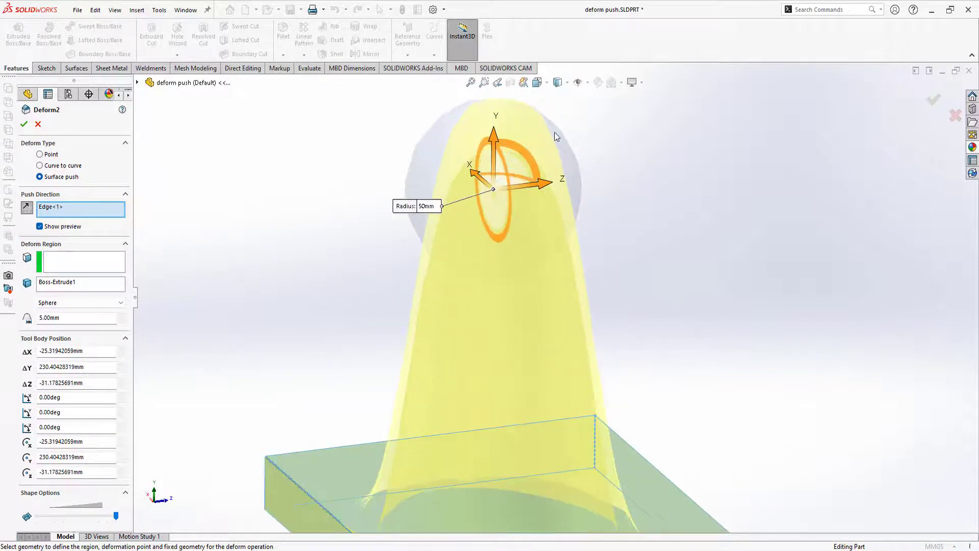
scroll(536, 179, down, 1)
Step: Lower the sphere to ΔY 127.29mm, shift it along Z, and apply Deform2
middle_drag(537, 179, 545, 286)
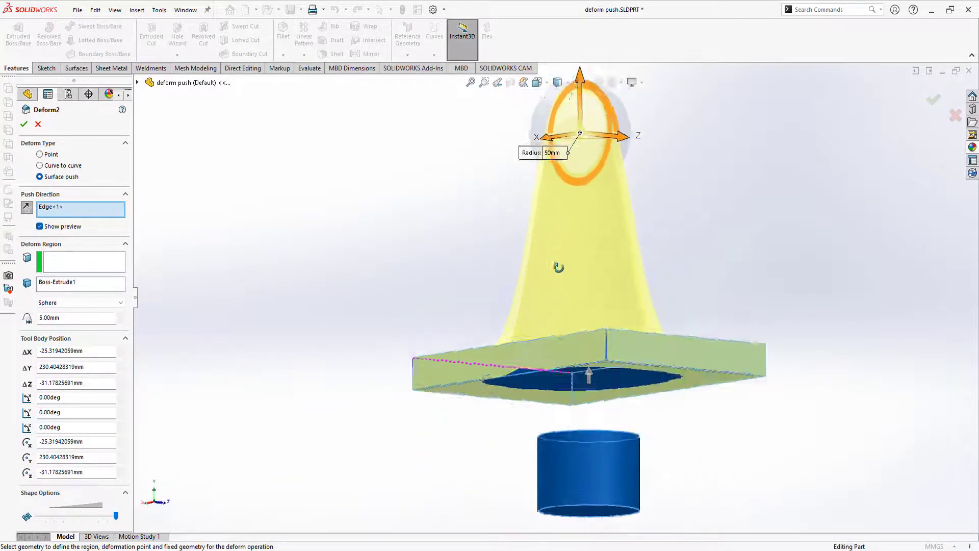
drag(536, 110, 531, 235)
middle_drag(532, 235, 531, 274)
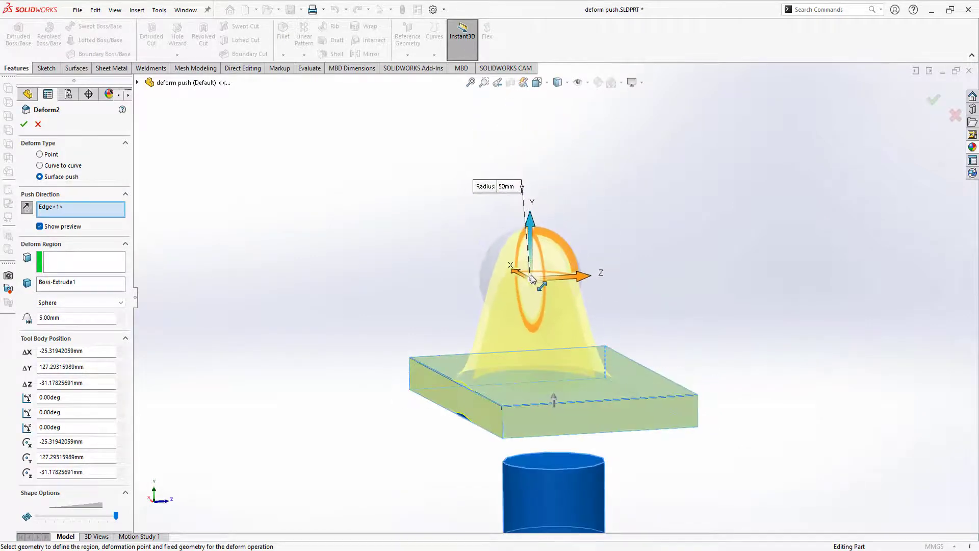
mouse_move(571, 278)
mouse_down()
mouse_move(579, 276)
mouse_move(543, 268)
mouse_up()
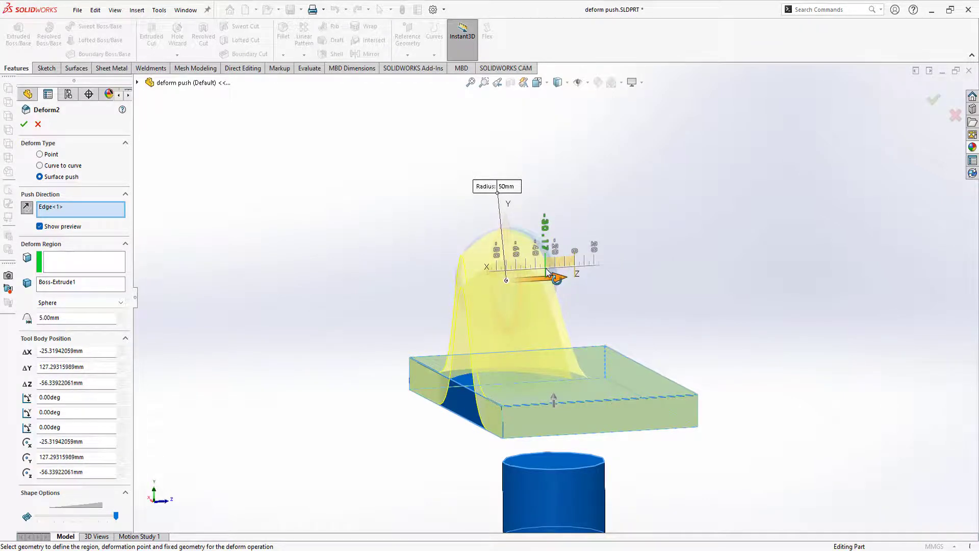
drag(543, 270, 550, 271)
middle_drag(561, 305, 625, 277)
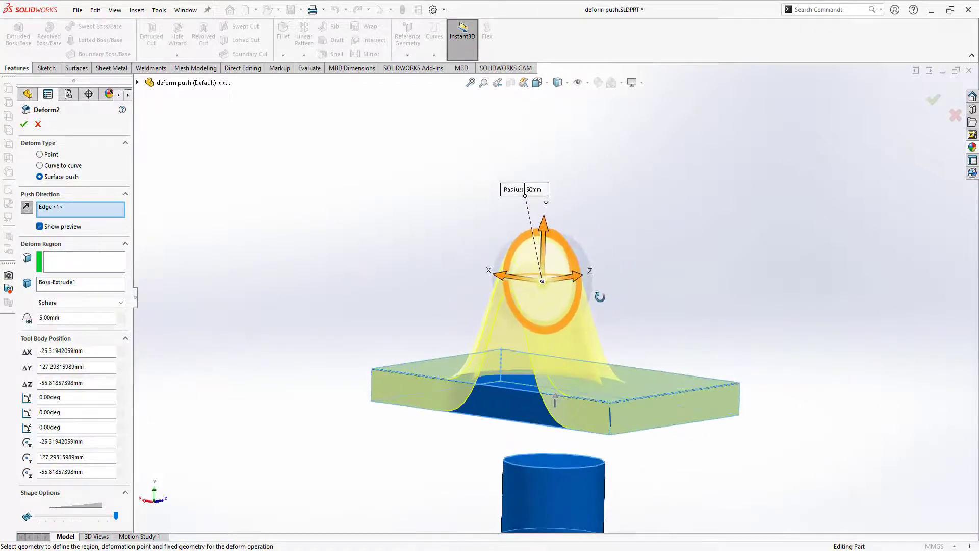
click(24, 125)
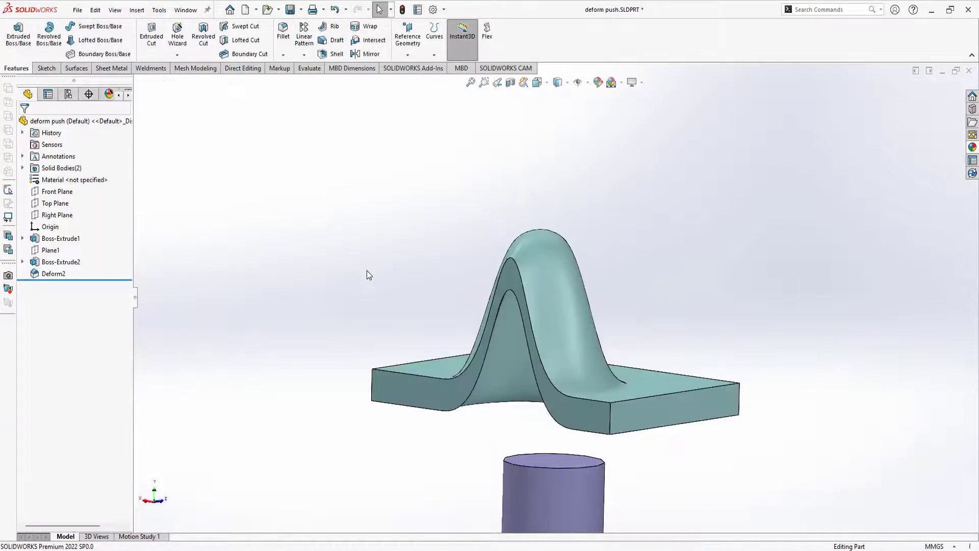
Step: Orbit the finished part, then set the isometric view to show the Deform2 bump above the cylinder
mouse_move(515, 336)
middle_down()
mouse_move(502, 182)
mouse_move(560, 173)
mouse_move(450, 280)
mouse_move(503, 212)
mouse_move(529, 265)
mouse_move(554, 130)
middle_up()
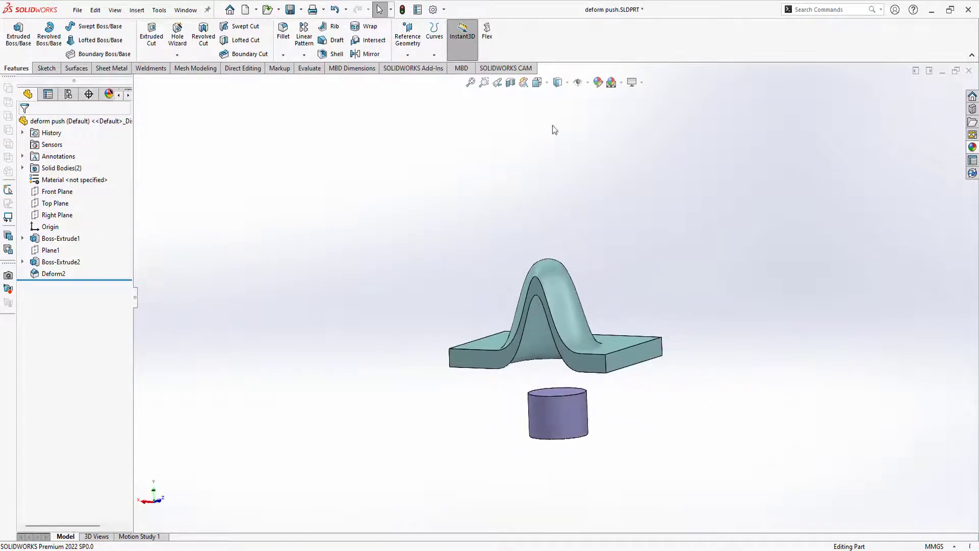
click(537, 82)
click(586, 123)
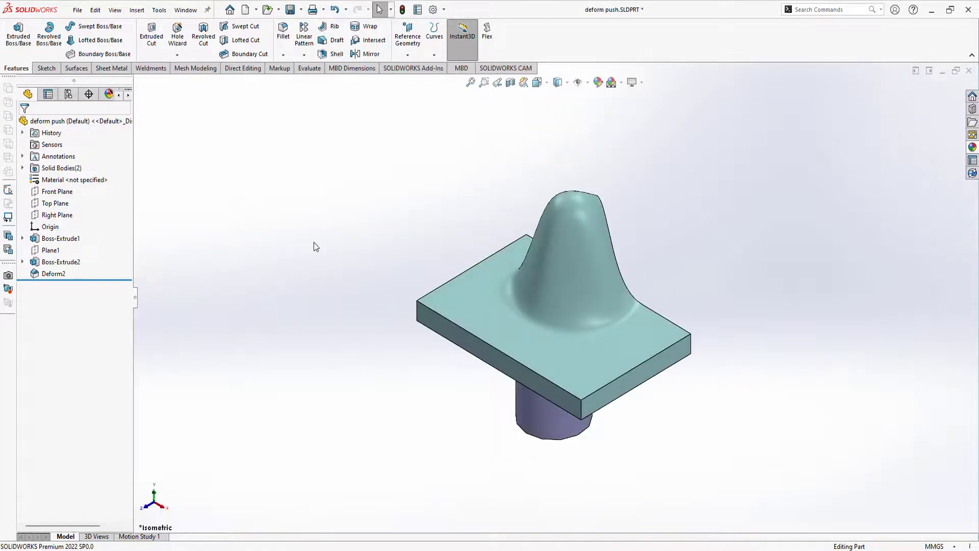